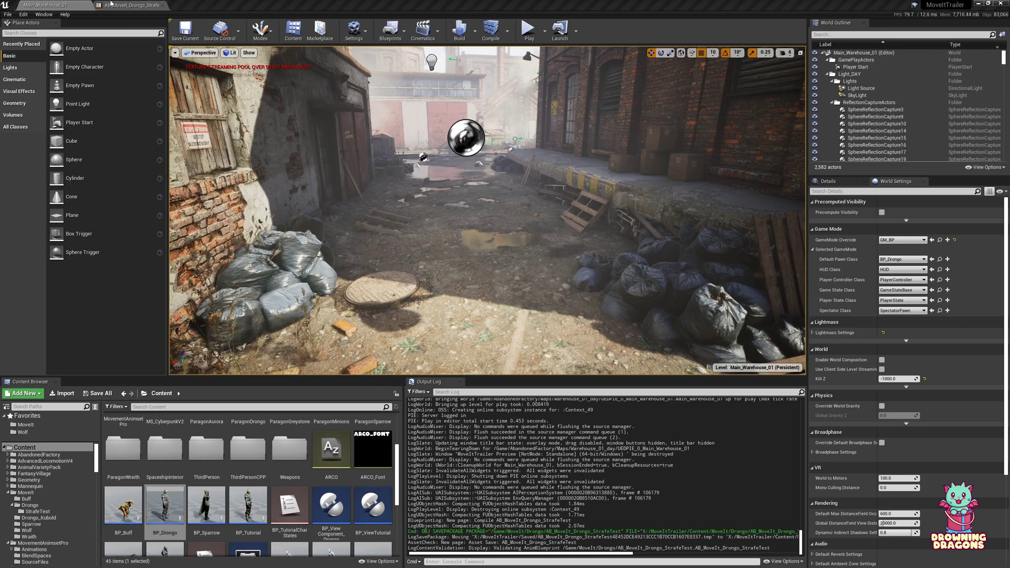
# Step: Open the AB_MoveIt_Drongo_StrafeTest animation blueprint at the Strafe nodes of its AnimGraph
pyautogui.click(132, 6)
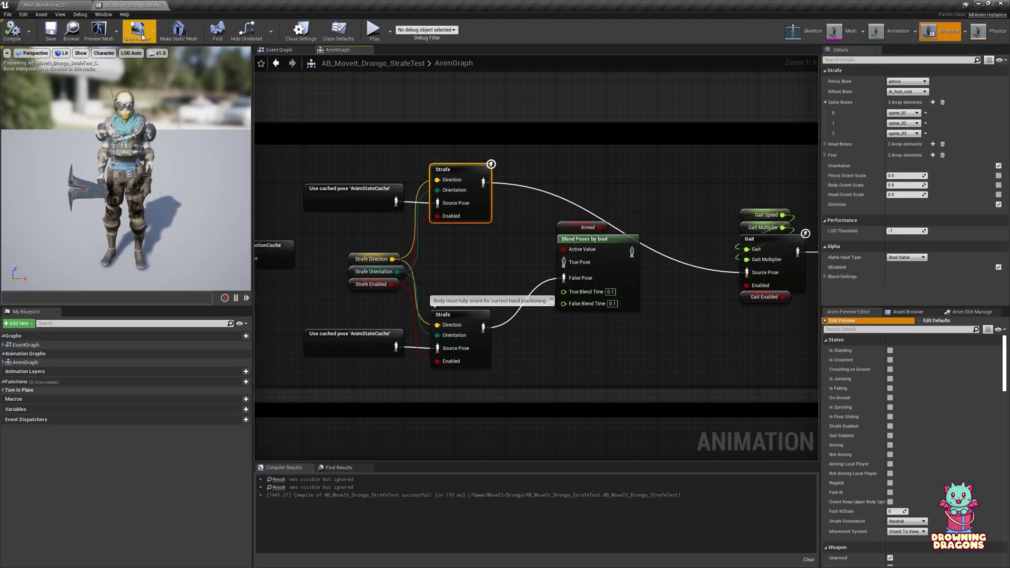
pyautogui.moveTo(488, 213)
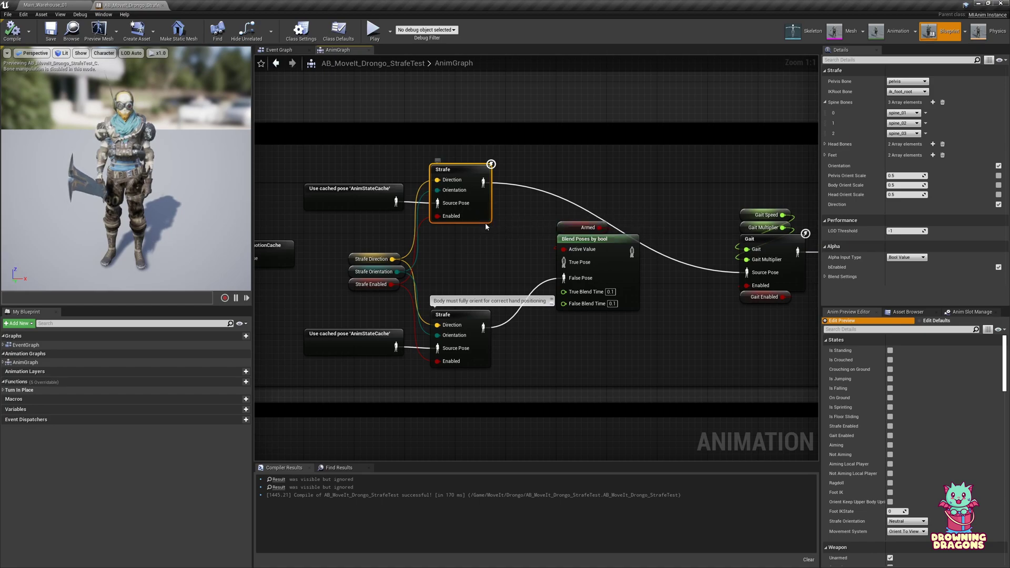
pyautogui.moveTo(506, 240); pyautogui.dragTo(536, 255, button='right')
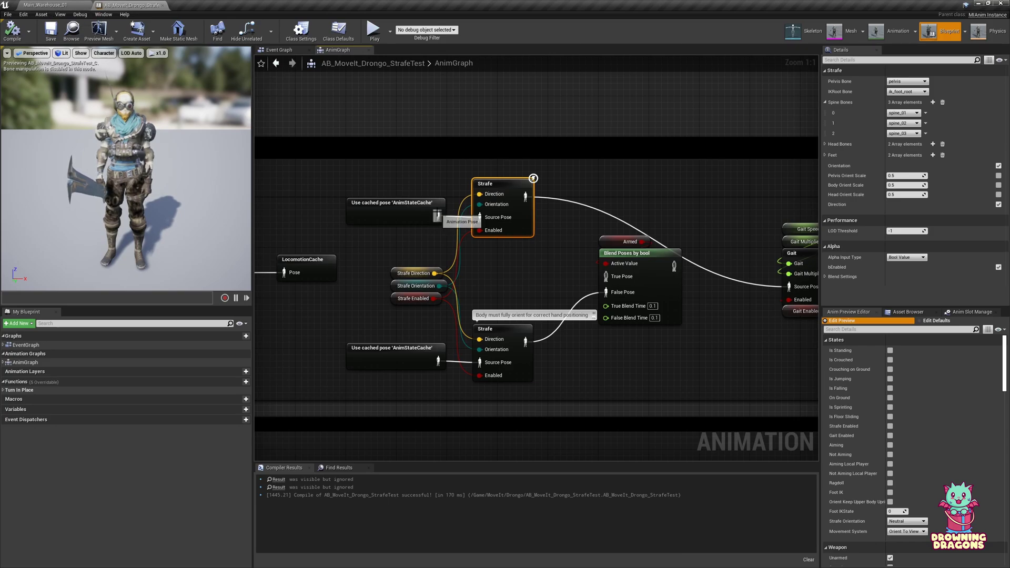
# Step: Bypass the upper Strafe node by wiring its AnimStateCache pose directly to Gait's Source Pose, and play-test the character's movement
pyautogui.moveTo(437, 216); pyautogui.dragTo(542, 289)
pyautogui.moveTo(460, 208); pyautogui.dragTo(653, 223, button='right')
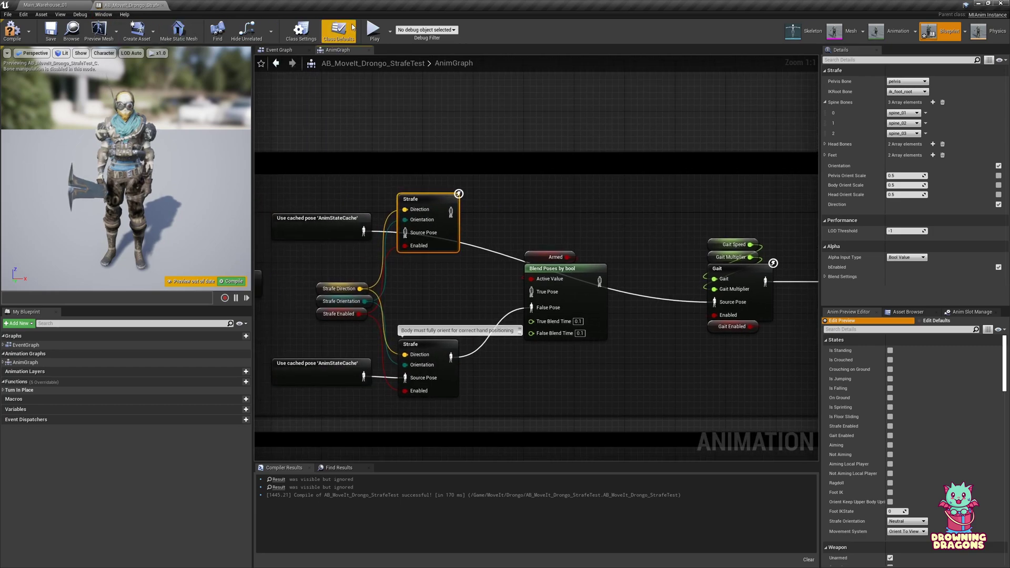
pyautogui.click(389, 31)
pyautogui.click(442, 70)
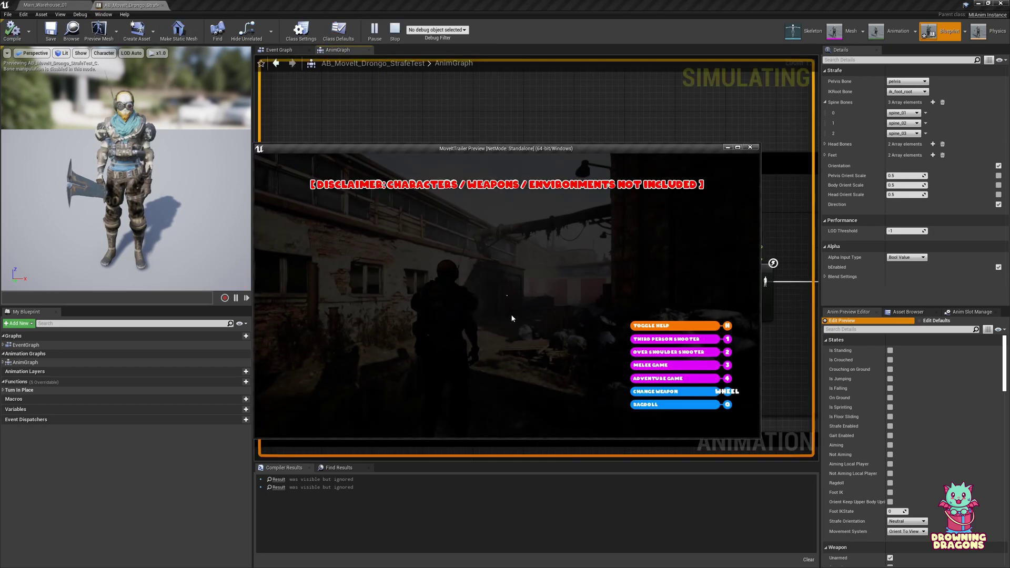
pyautogui.press('w')
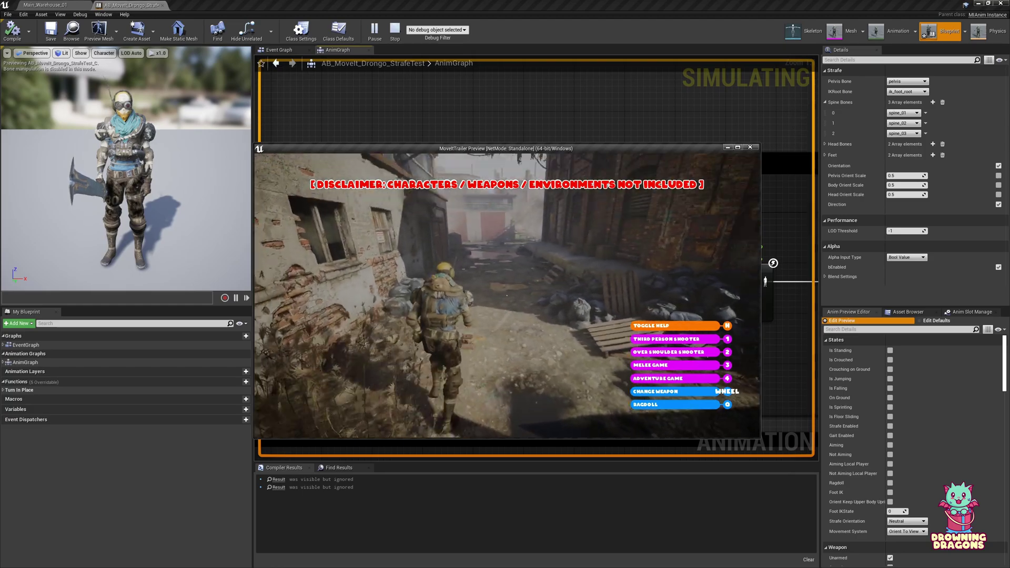
pyautogui.press('s')
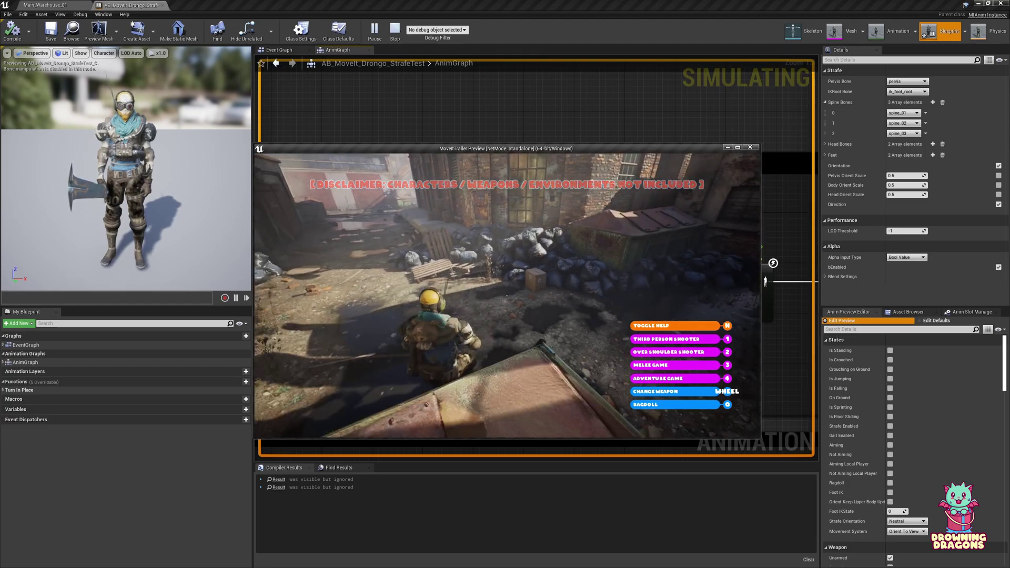
pyautogui.press('w')
pyautogui.press('Escape')
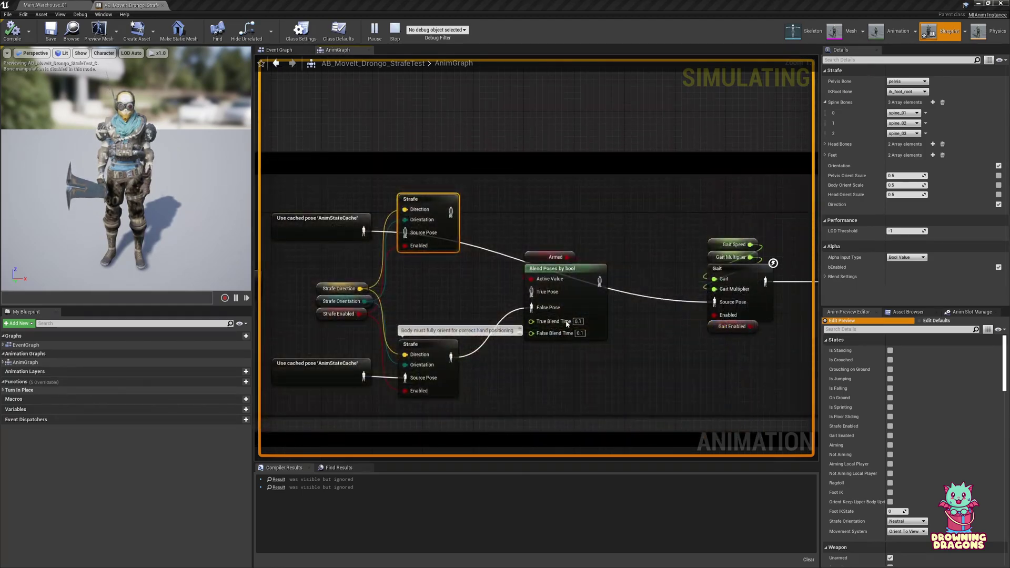
# Step: Reconnect the upper Strafe node between the AnimStateCache pose and Gait's Source Pose, and play-test the strafing
pyautogui.moveTo(451, 212); pyautogui.dragTo(576, 234)
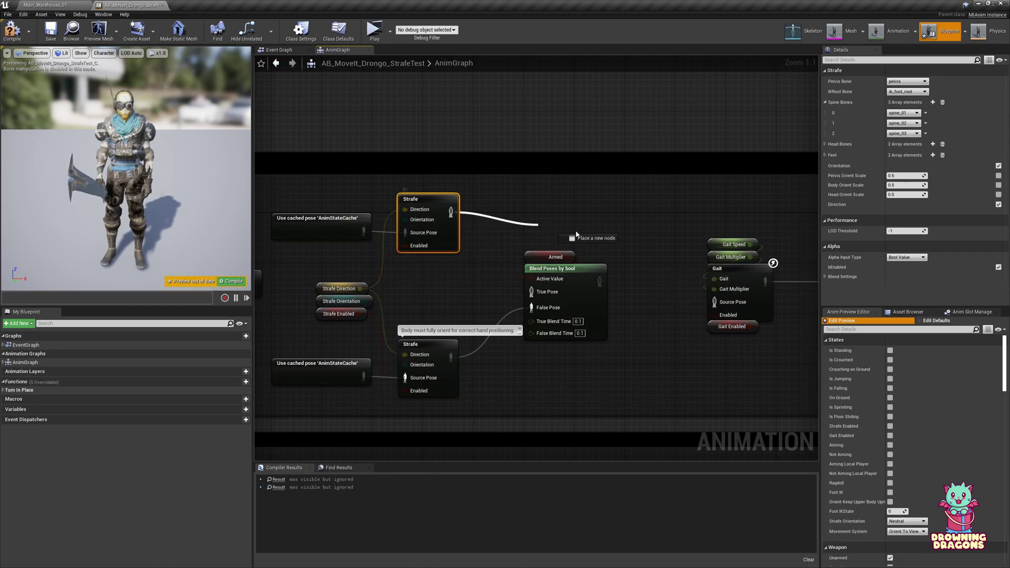
pyautogui.moveTo(719, 303); pyautogui.dragTo(719, 303)
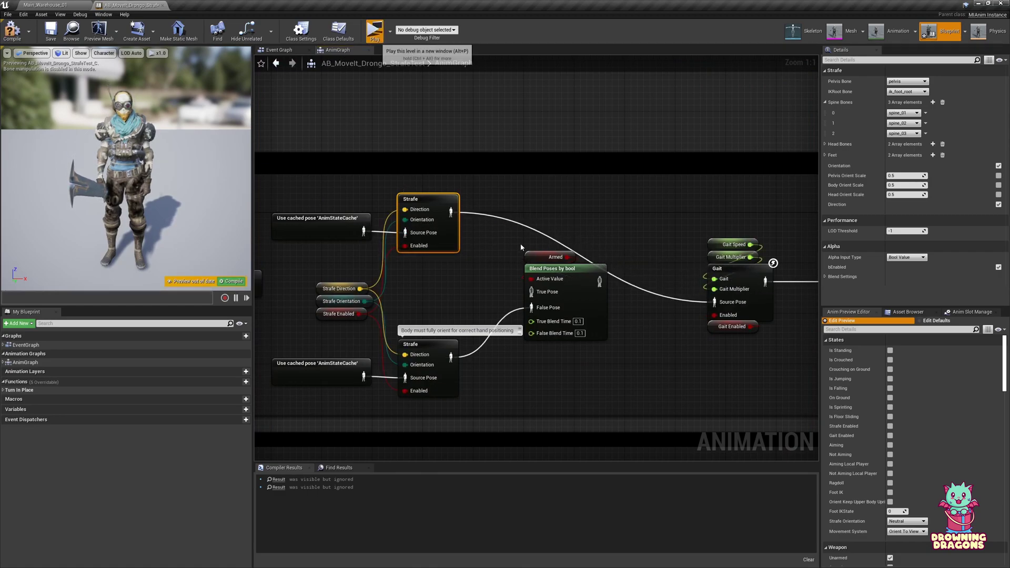
pyautogui.click(374, 31)
pyautogui.press('w')
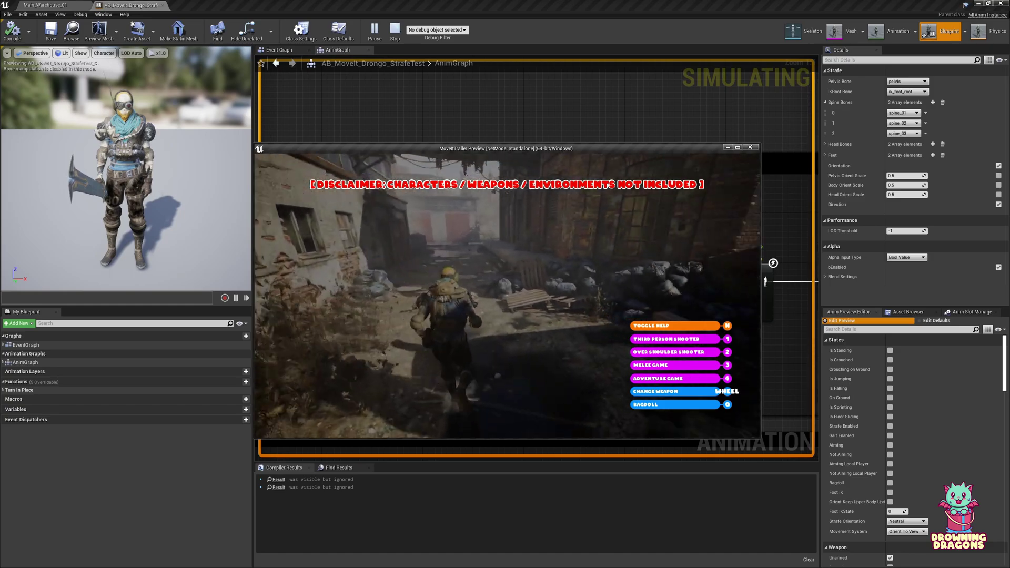
pyautogui.press('w')
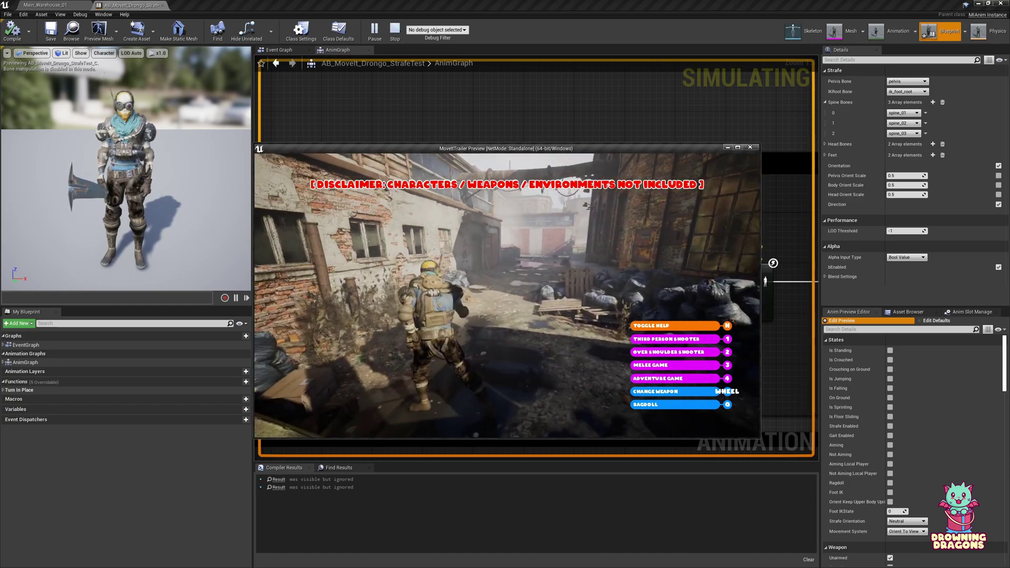
pyautogui.press('Escape')
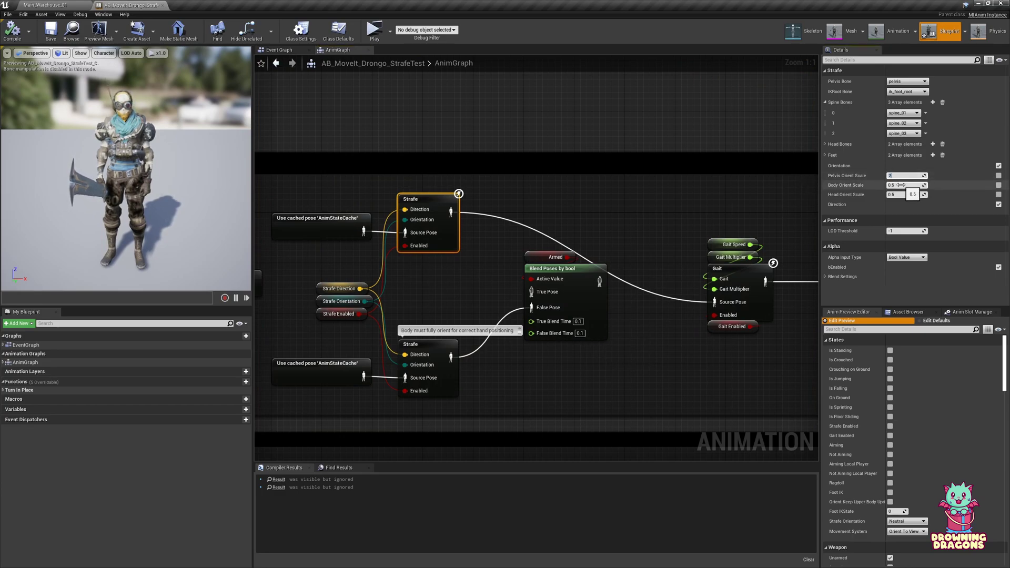
# Step: Set the upper Strafe node's Pelvis, Body and Head Orient Scale to 2.0 and play-test the movement
pyautogui.click(901, 185)
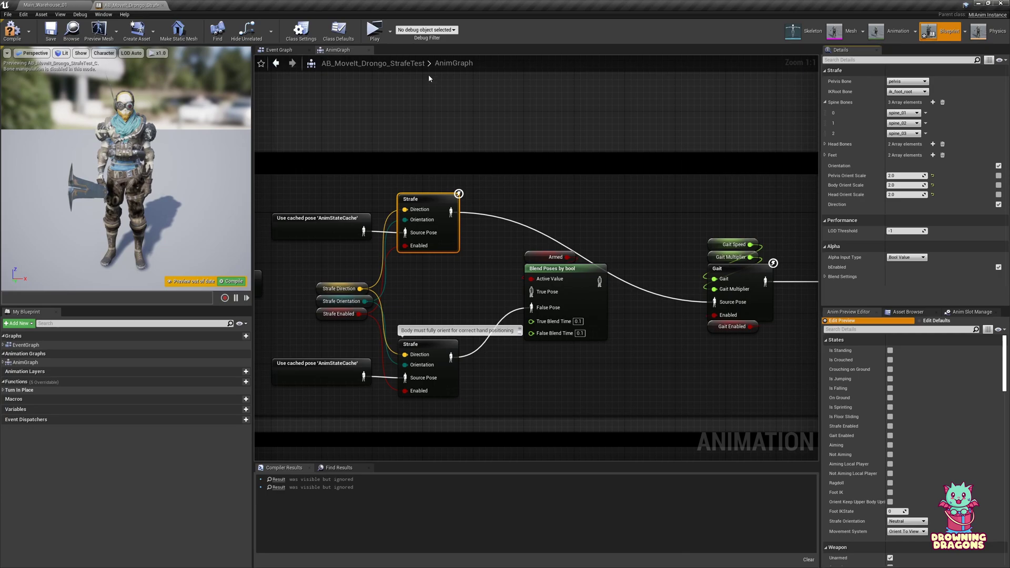
pyautogui.click(374, 30)
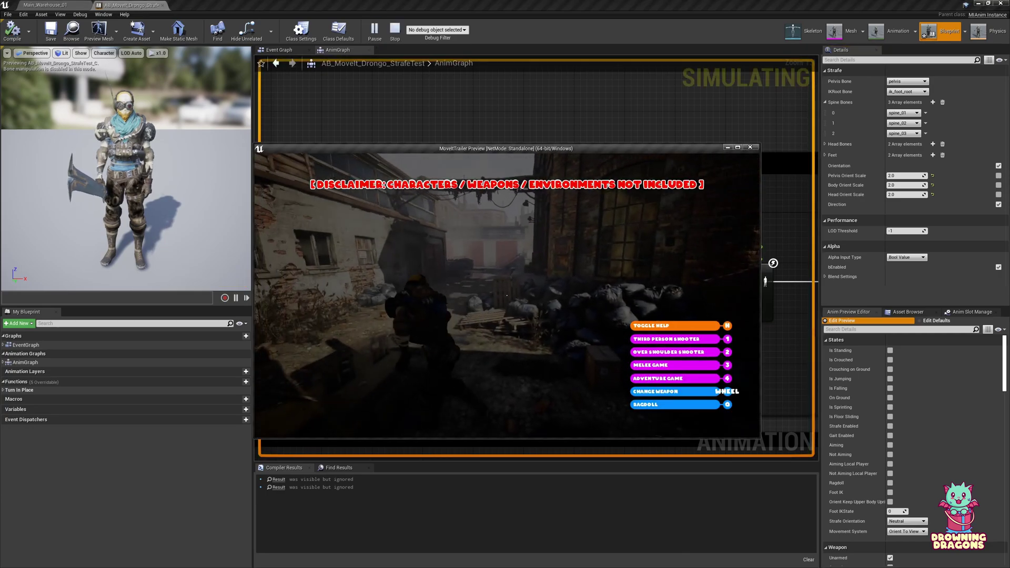
pyautogui.press('w')
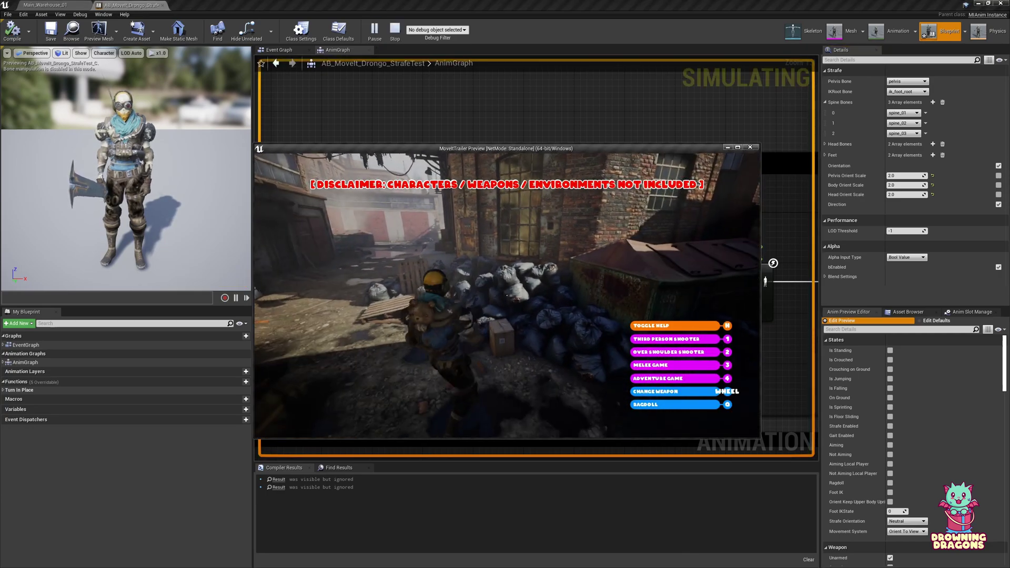
pyautogui.press('Escape')
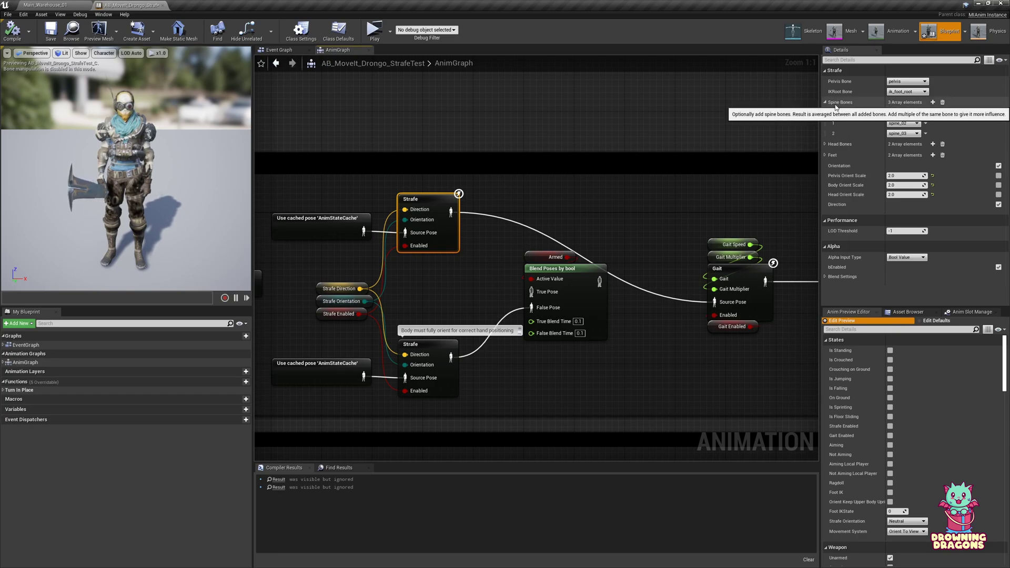
# Step: Reset the upper Strafe node's Pelvis, Body and Head Orient Scale to their default values
pyautogui.click(932, 176)
pyautogui.click(932, 185)
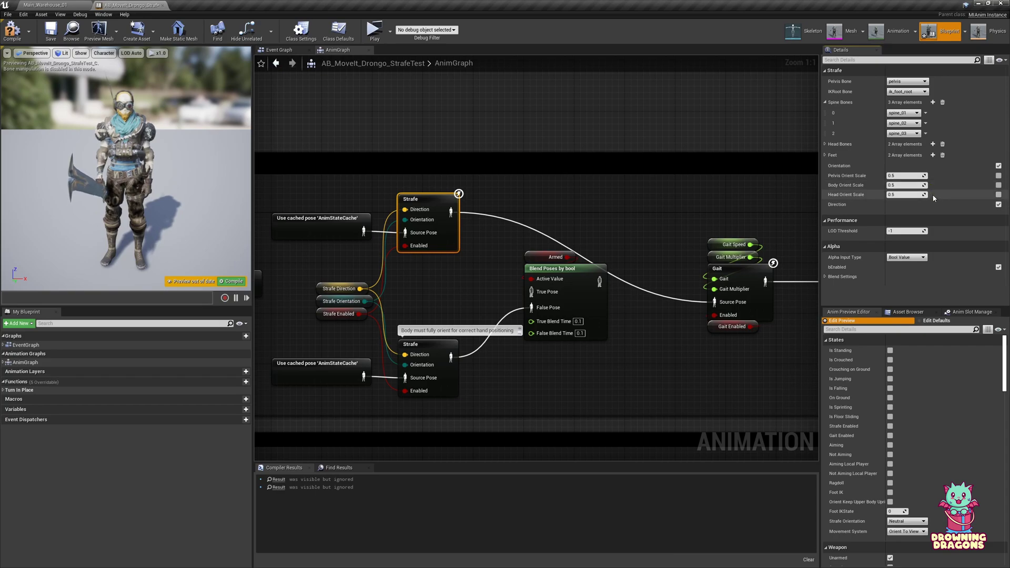
pyautogui.click(932, 195)
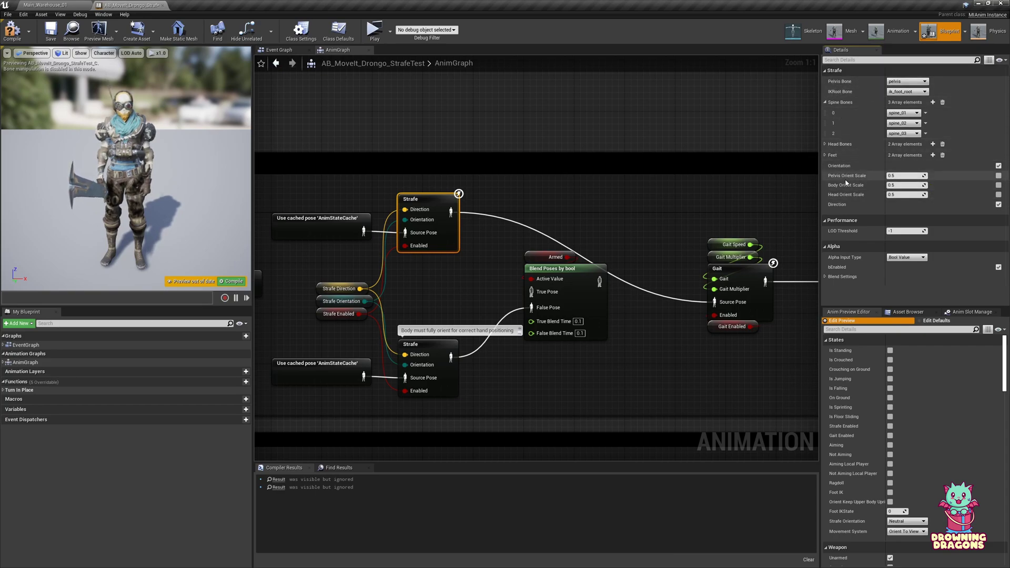
# Step: Expand the Strafe node's Head Bones, set its Head Orient Scale to 3.0 and play-test the movement
pyautogui.click(840, 144)
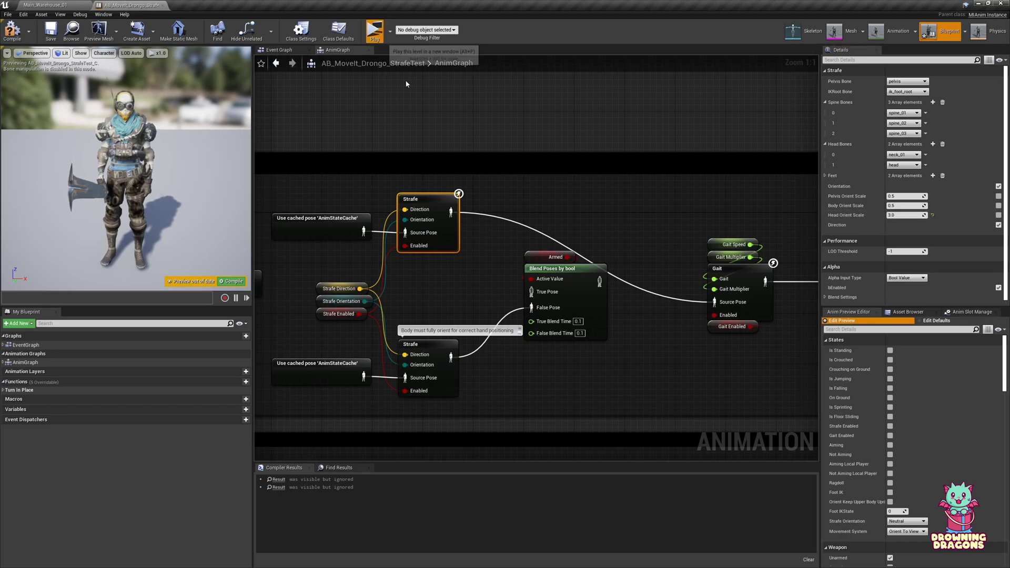
pyautogui.click(374, 30)
pyautogui.press('w')
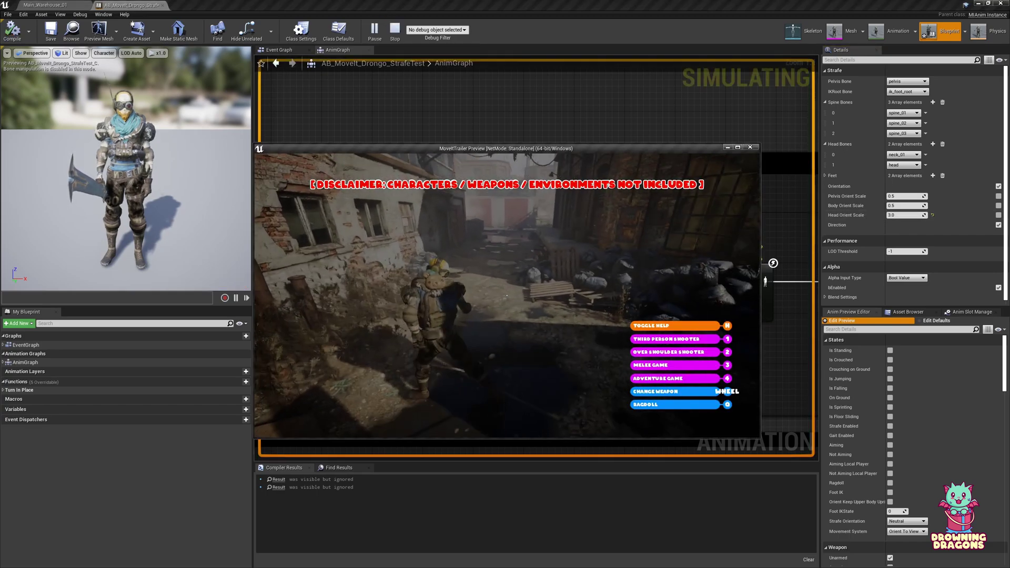
pyautogui.press('w')
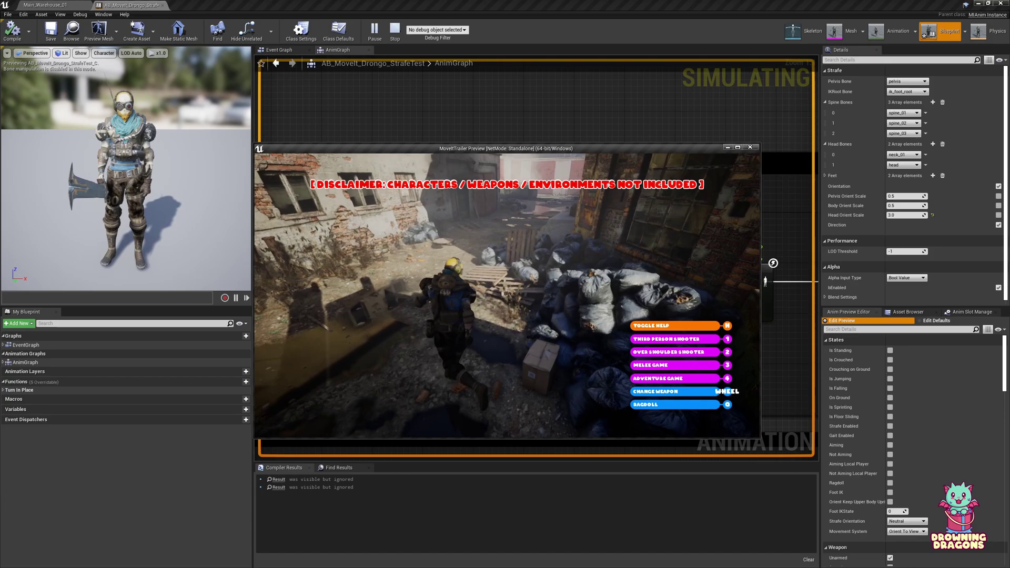
pyautogui.press('w')
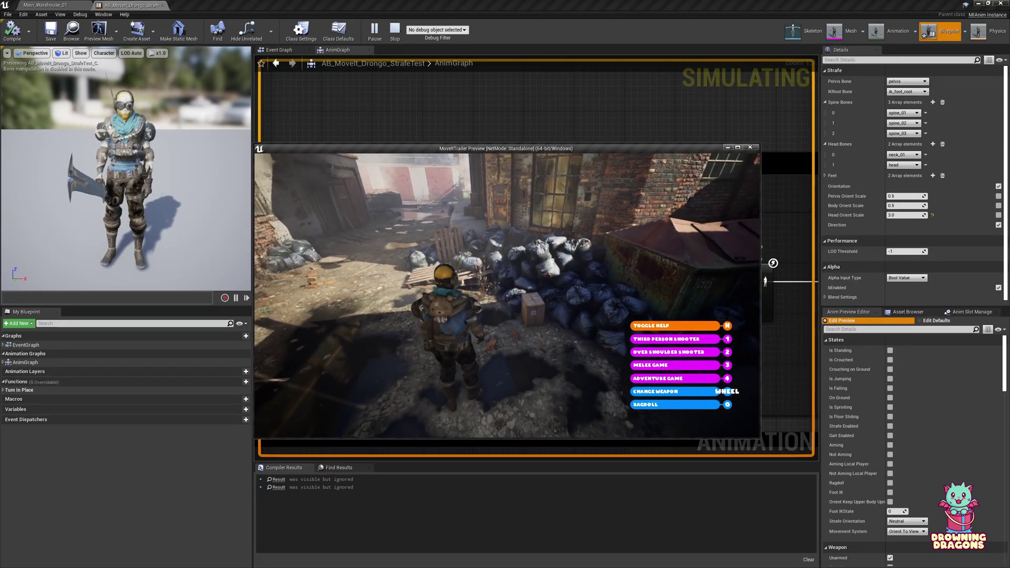
pyautogui.press('Escape')
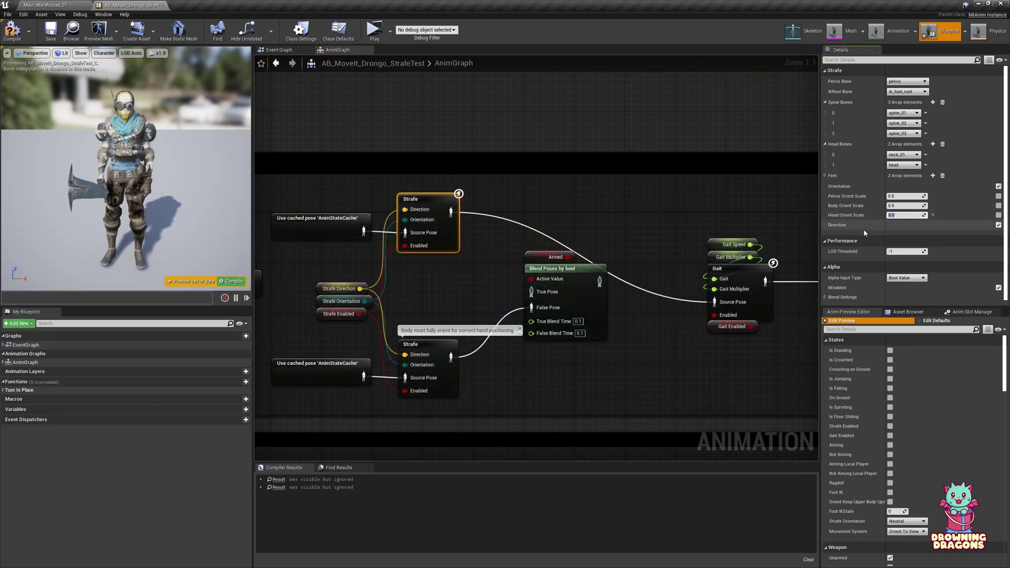
# Step: Set the Strafe node's Head Orient Scale to 0.0 and Body Orient Scale to 1.0, and play-test the movement
pyautogui.click(896, 205)
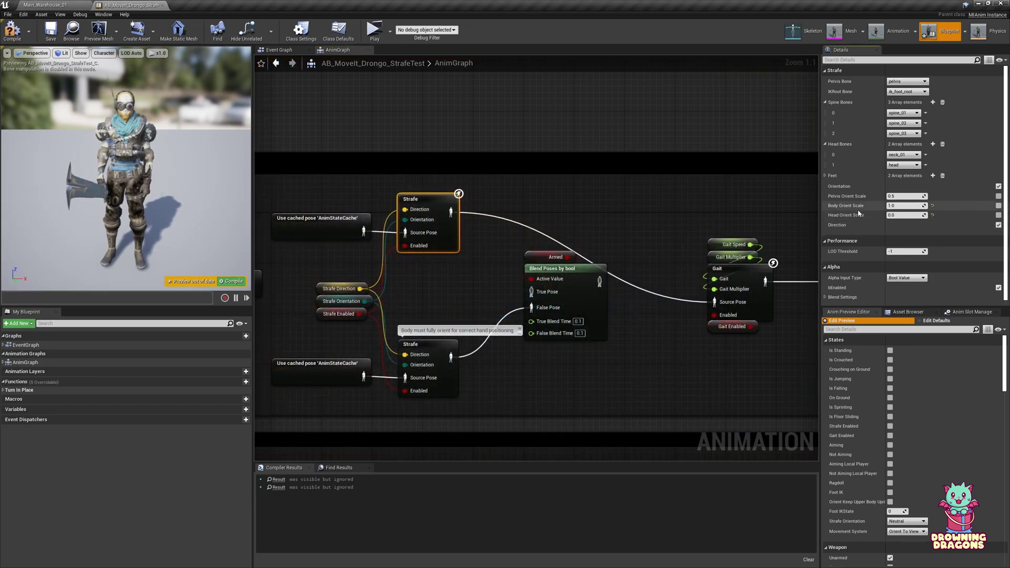
pyautogui.hotkey('alt', 'p')
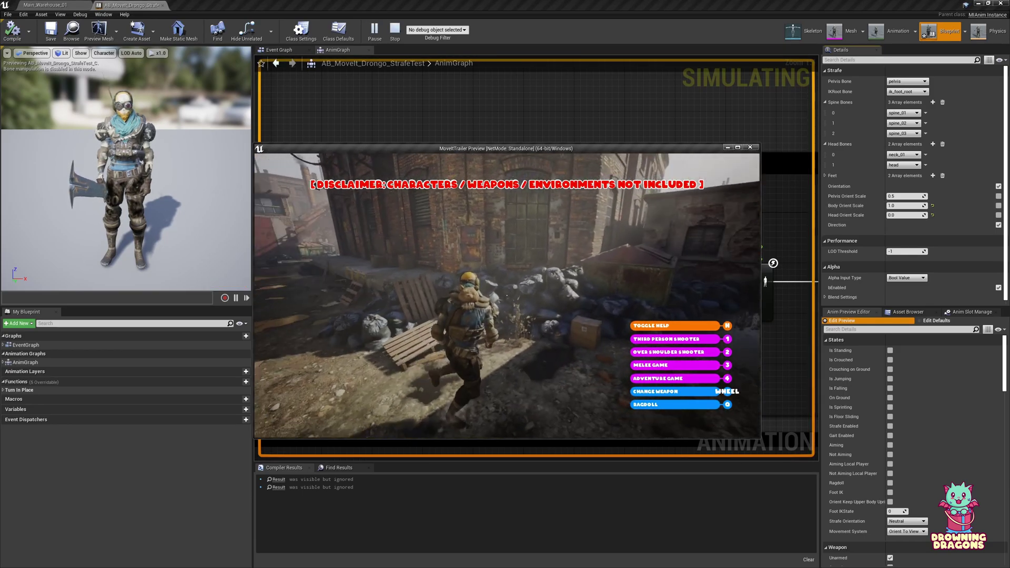
pyautogui.press('s')
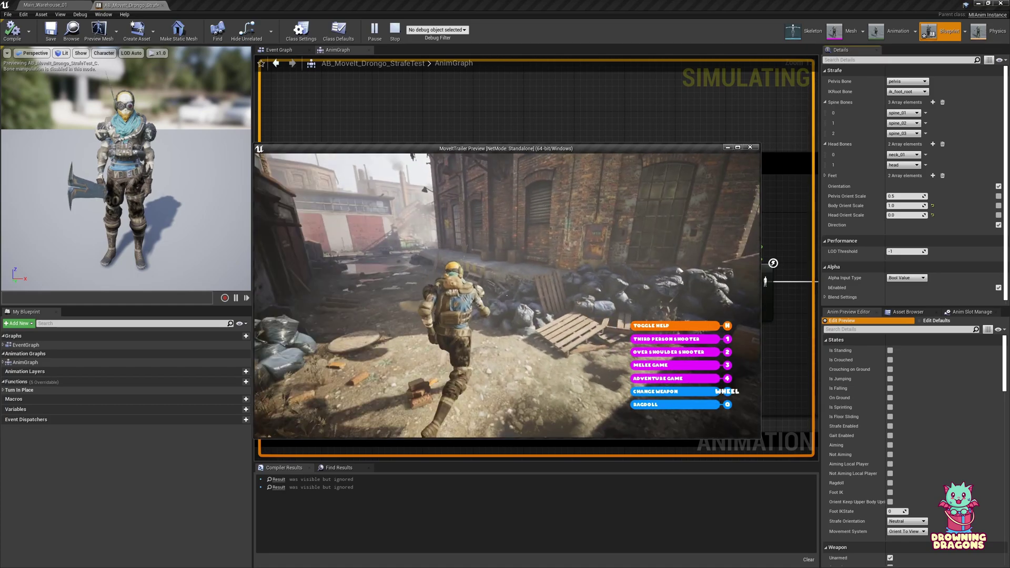
pyautogui.press('d')
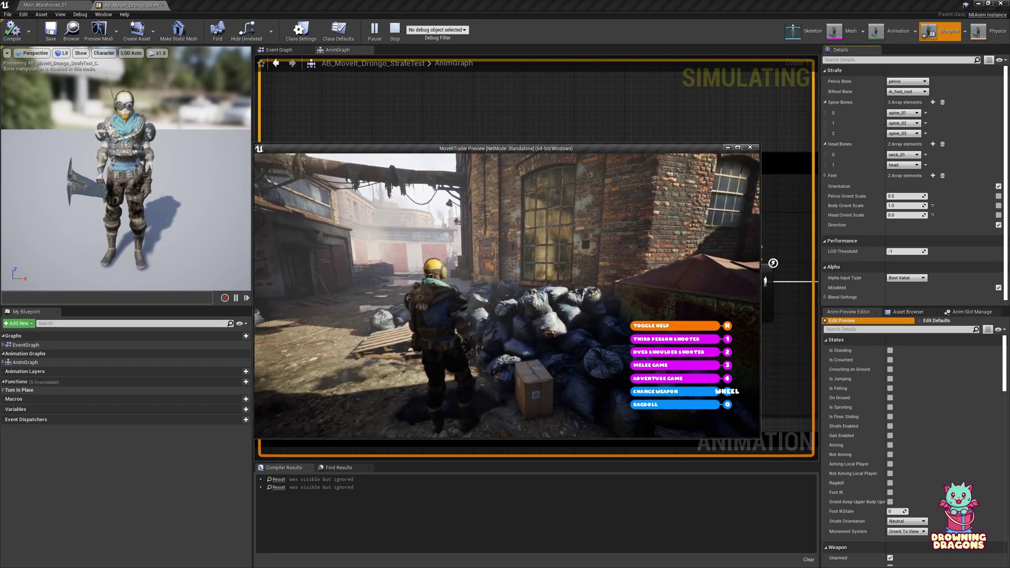
pyautogui.press('Escape')
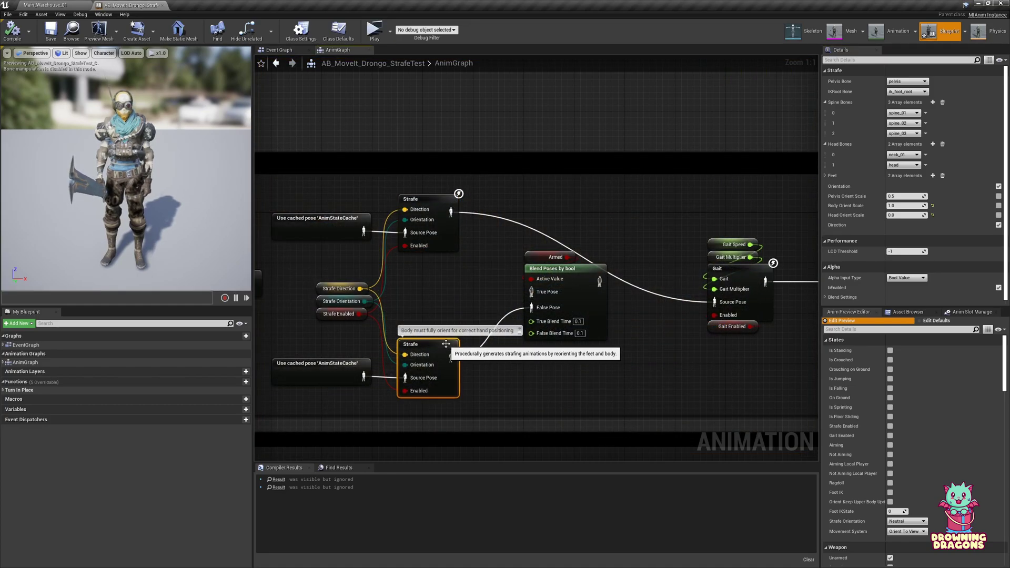
# Step: Set the upper Strafe node's Pelvis Orient Scale to 1.0 and Body Orient Scale to 0.0
pyautogui.moveTo(445, 344); pyautogui.dragTo(508, 317, button='right')
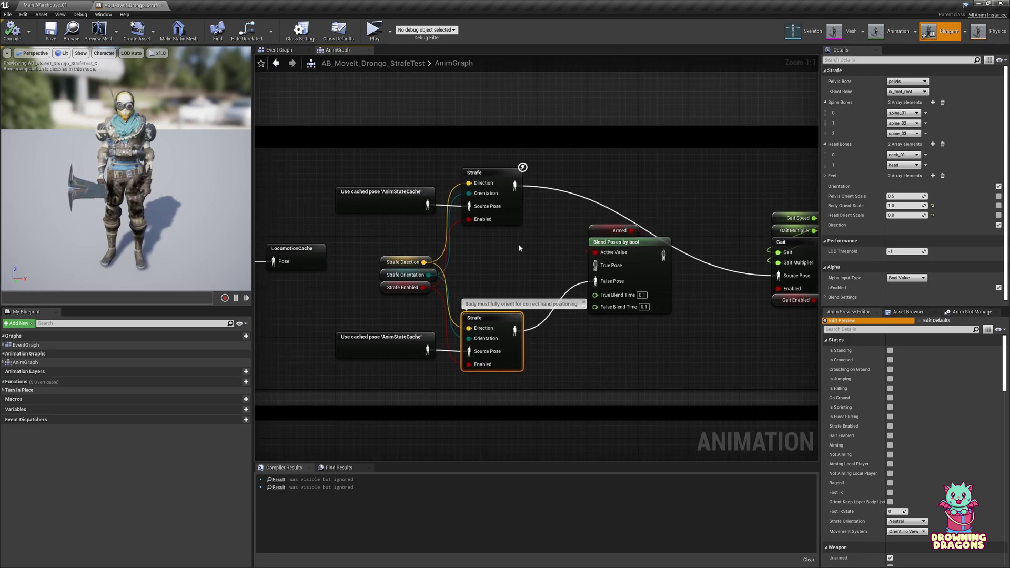
pyautogui.click(515, 209)
pyautogui.click(903, 196)
pyautogui.write('1')
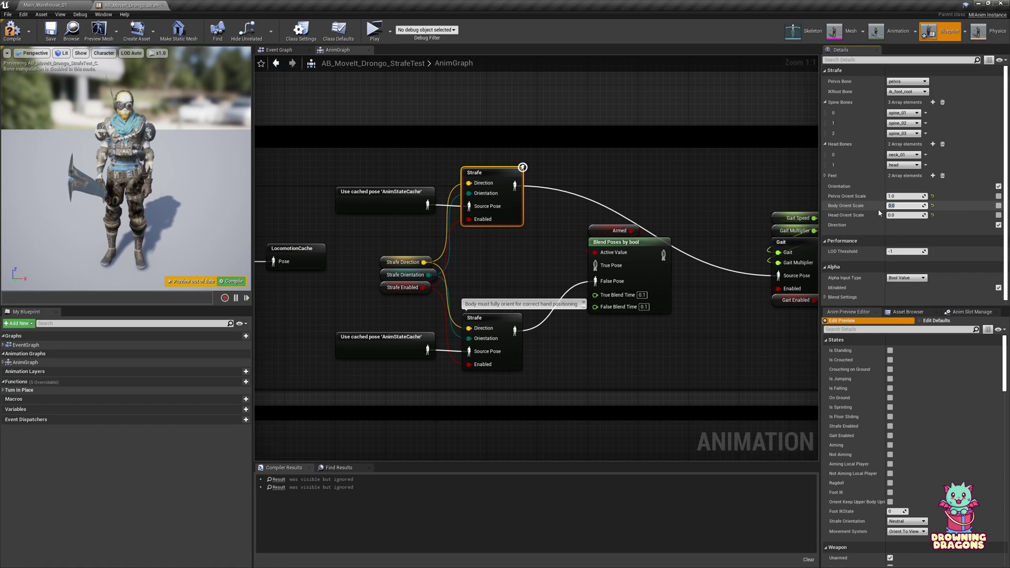
# Step: Play-test forward, sideways and backward movement with the Pelvis Orient Scale at 1.0 and the Body and Head Orient Scales at 0.0
pyautogui.hotkey('alt', 'p')
pyautogui.click(553, 293)
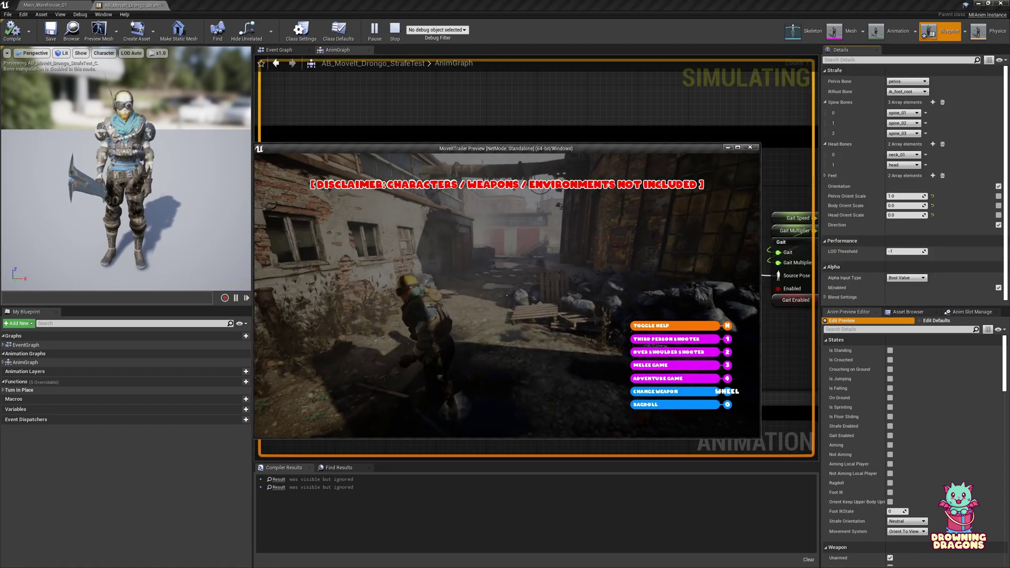
pyautogui.press('w')
pyautogui.press('d')
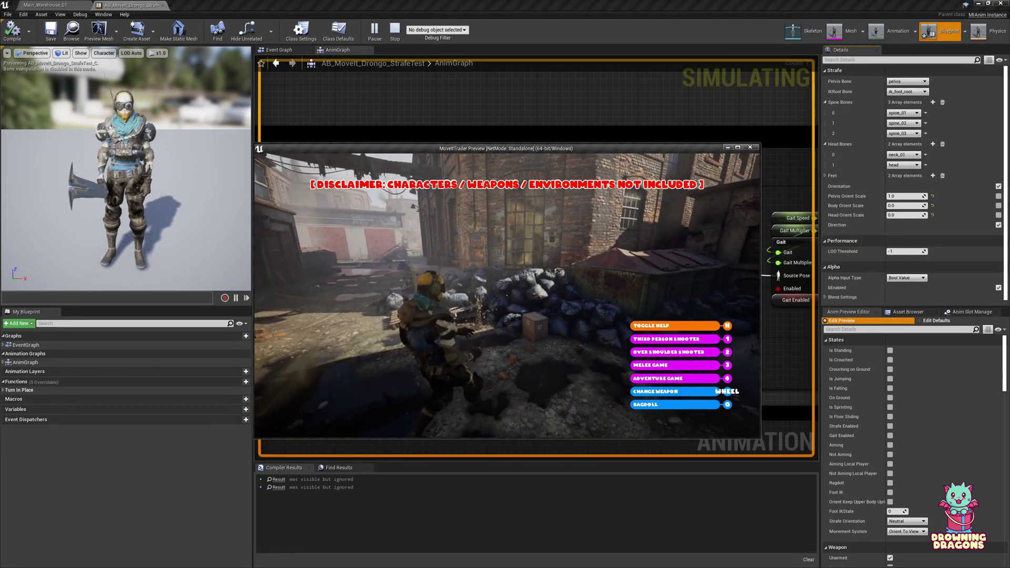
pyautogui.press('a')
pyautogui.press('w')
pyautogui.press('d')
pyautogui.press('s')
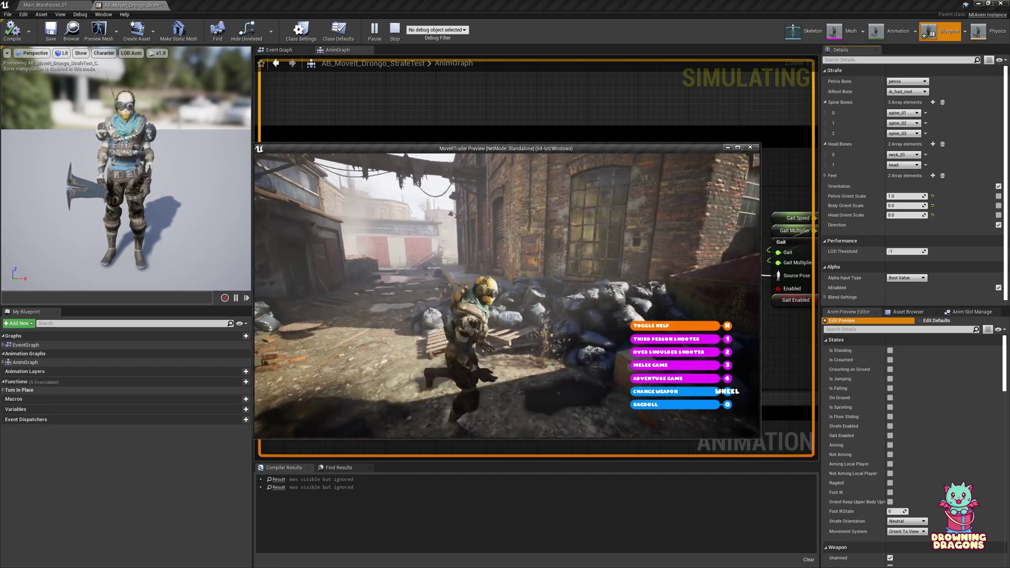
pyautogui.press('w')
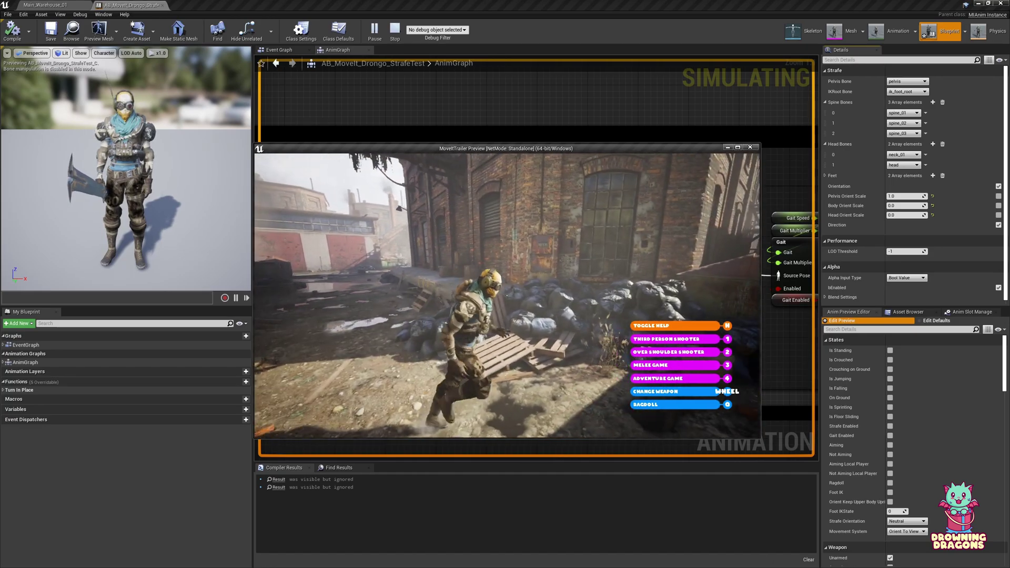
pyautogui.press('Escape')
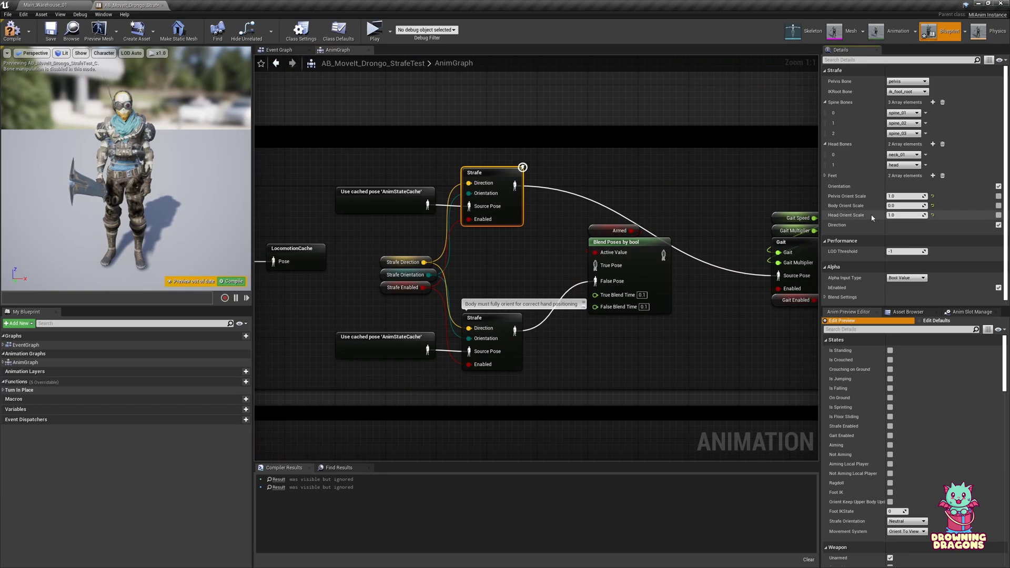
# Step: Play-test the character's forward and sideways movement with the Strafe node's Head Orient Scale at 1.0
pyautogui.hotkey('alt', 'p')
pyautogui.press('w')
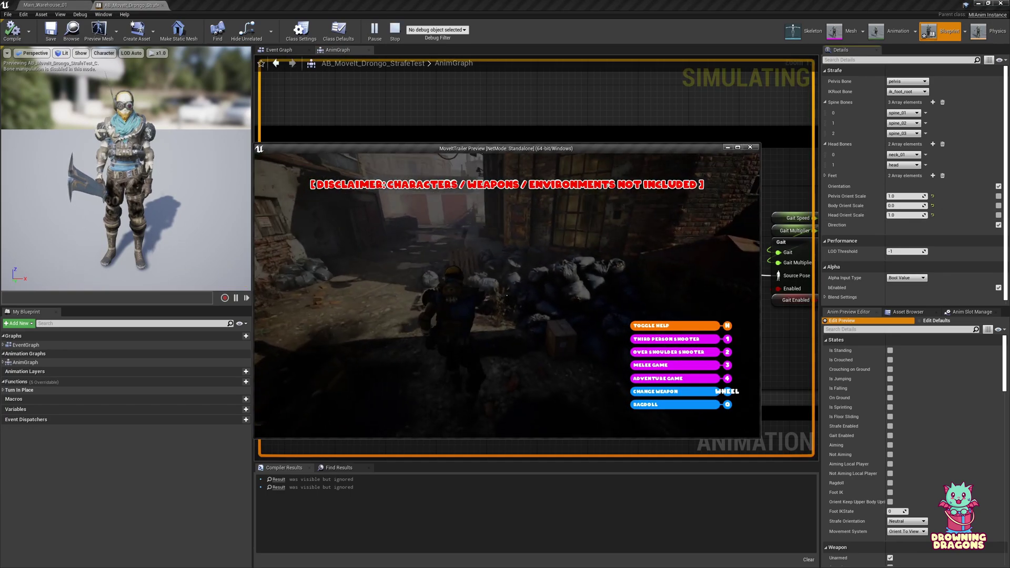
pyautogui.press('d')
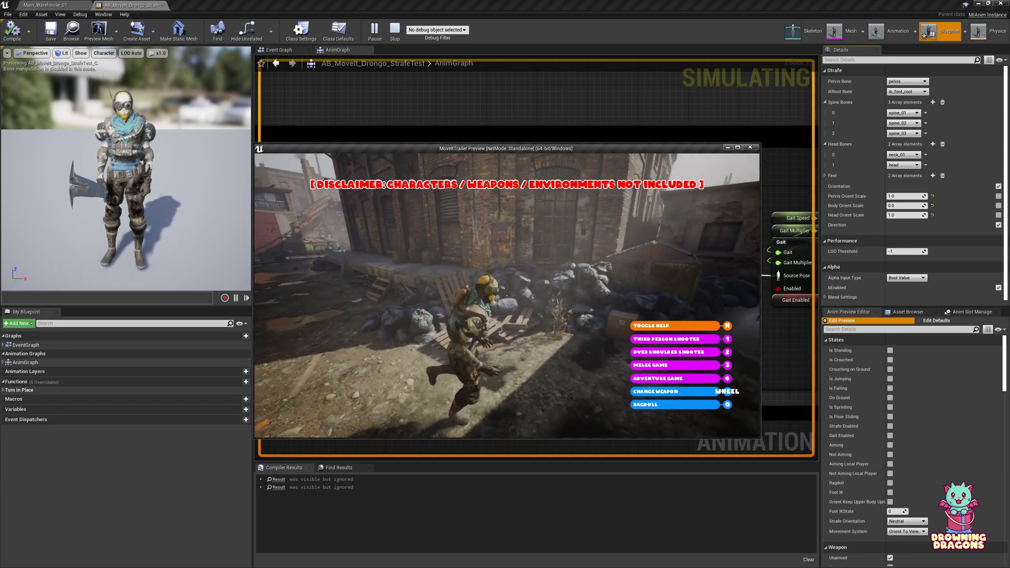
pyautogui.press('a')
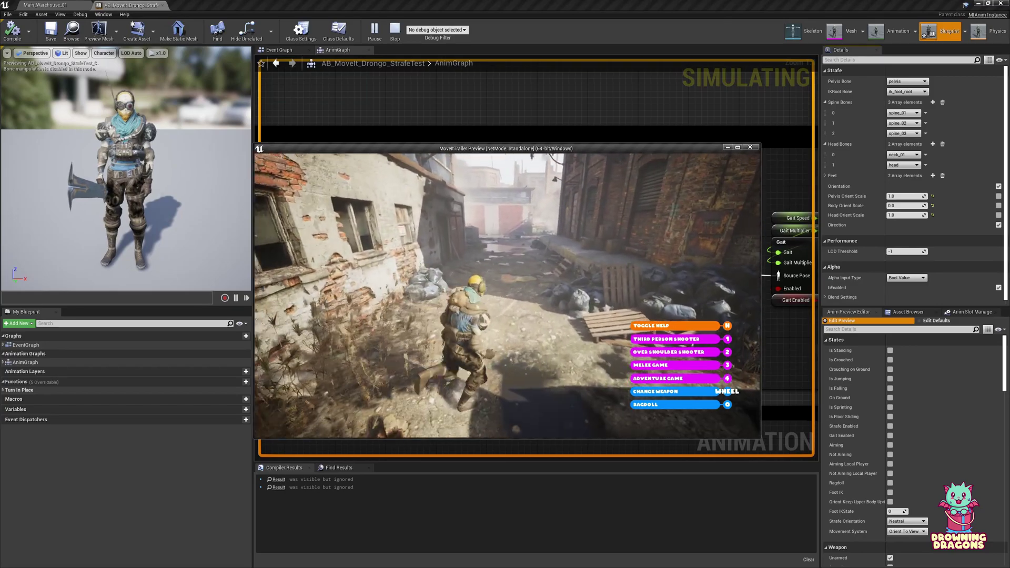
pyautogui.press('d')
pyautogui.press('Escape')
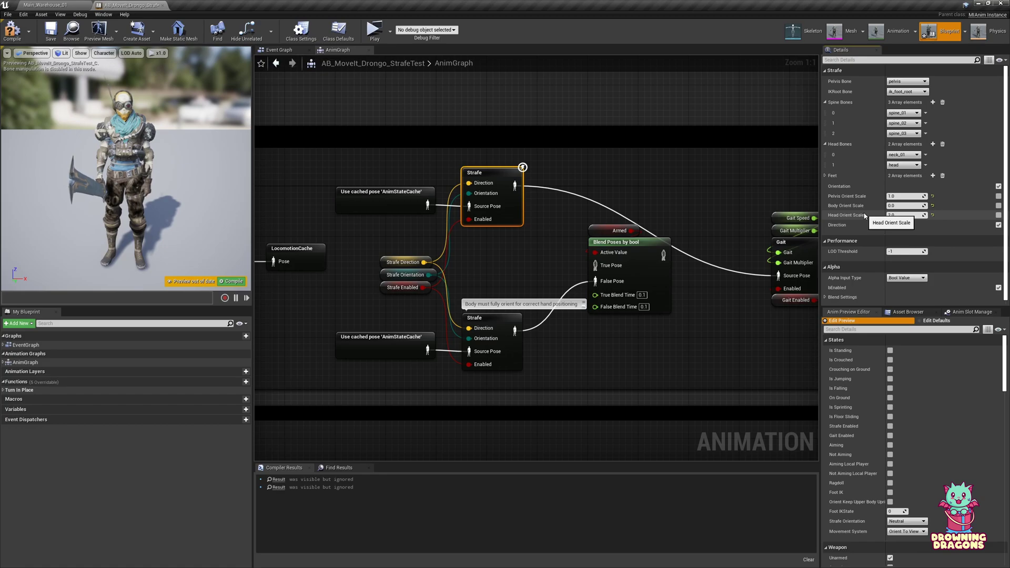
# Step: Play-test the character's strafing in both directions with the Strafe node's Head Orient Scale at 2.0
pyautogui.hotkey('alt', 'p')
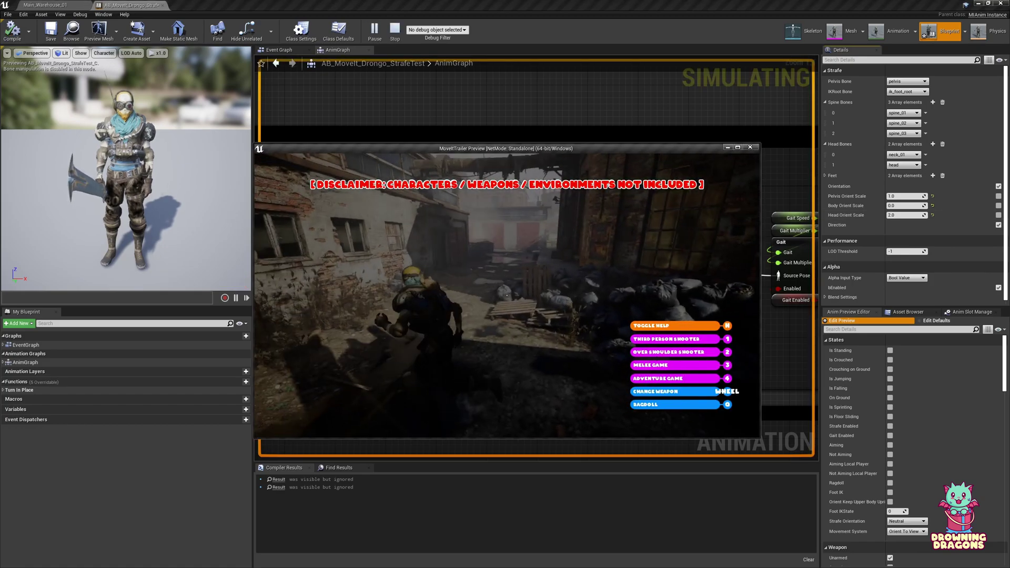
pyautogui.press('w')
pyautogui.press('d')
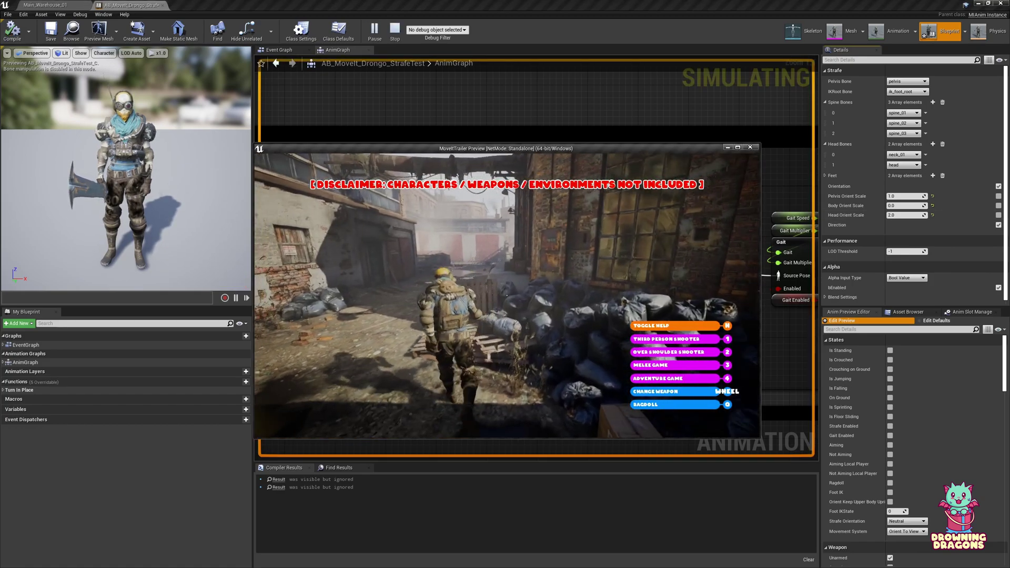
pyautogui.press('a')
pyautogui.press('d')
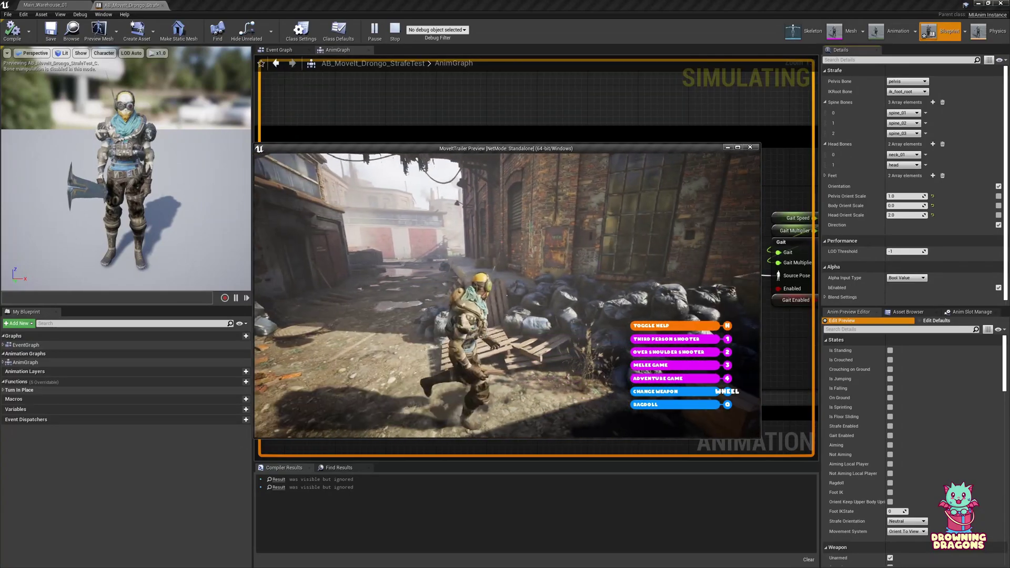
pyautogui.press('Escape')
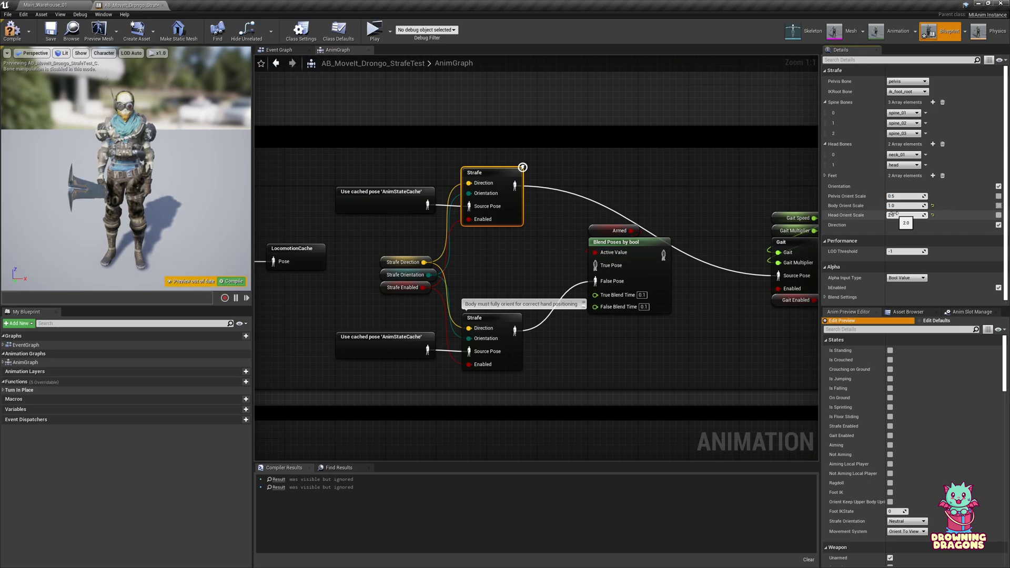
# Step: Expose the upper Strafe node's Pelvis Orient Scale as a pin on the node, and hide it again
pyautogui.hotkey('ctrl', 'z')
pyautogui.click(998, 206)
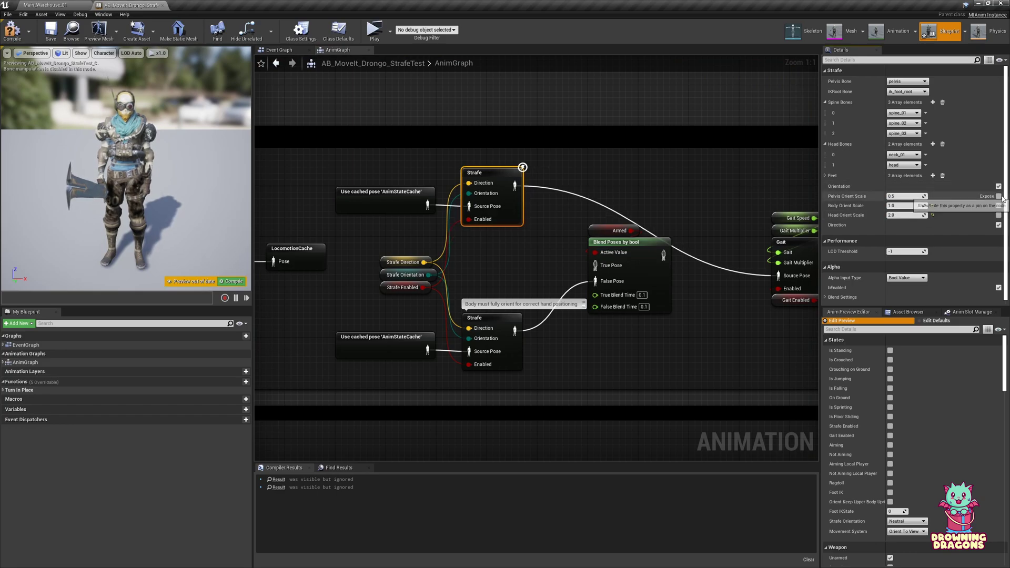
pyautogui.click(998, 196)
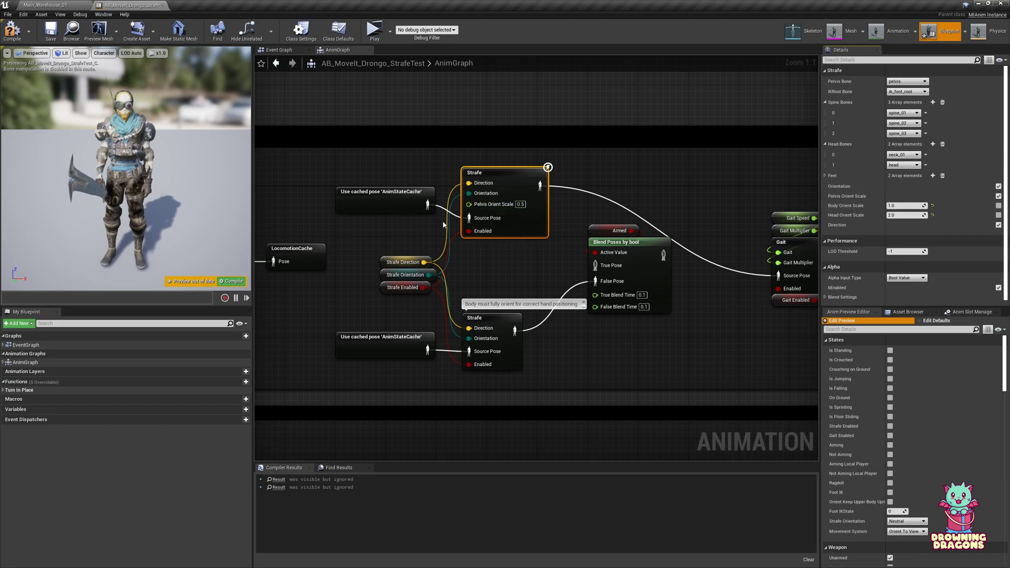
pyautogui.click(999, 197)
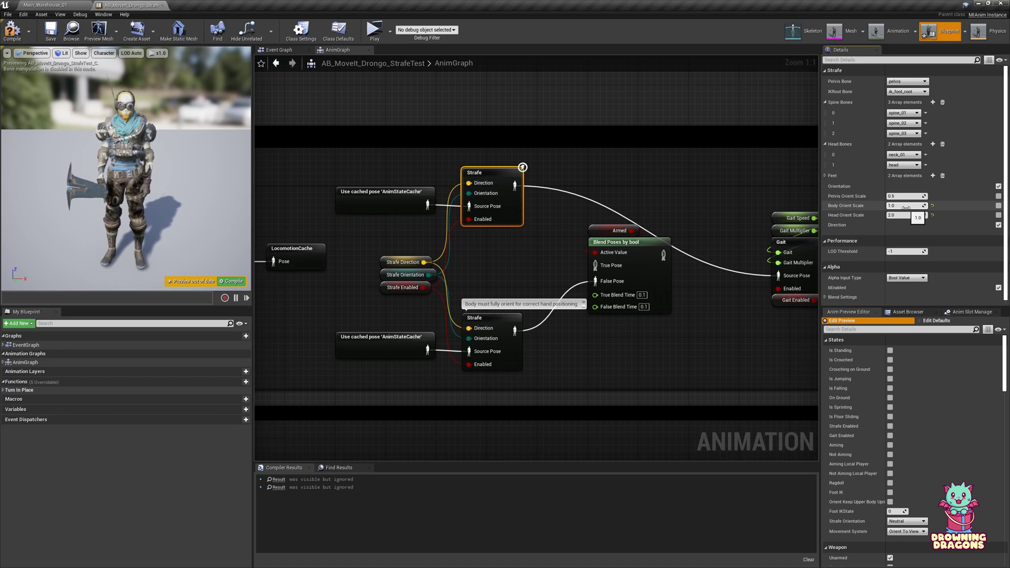
# Step: Set the upper Strafe node's Body Orient Scale to 2.0 and Head Orient Scale to 1.0, and play-test the movement
pyautogui.write('2')
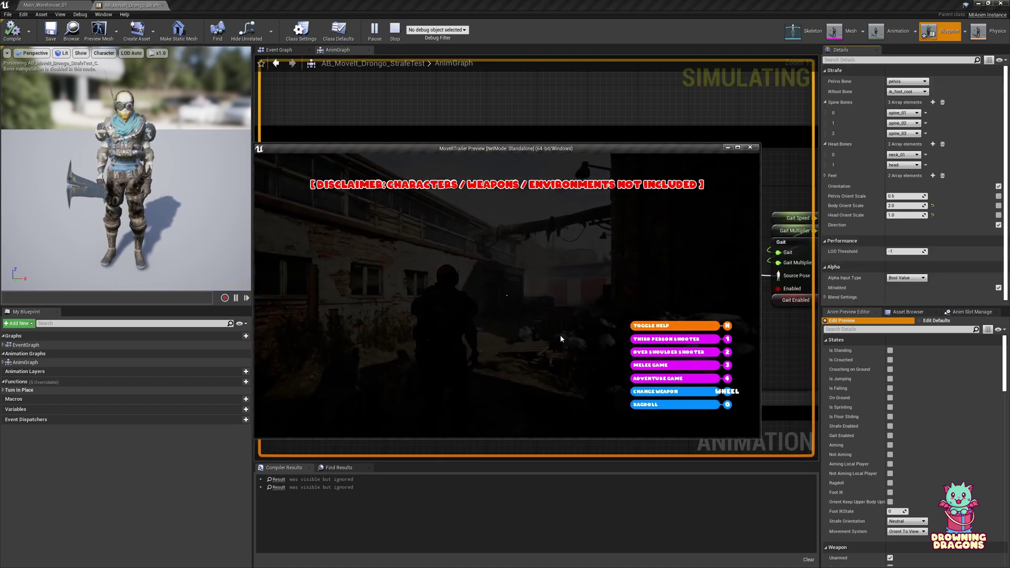
pyautogui.click(561, 337)
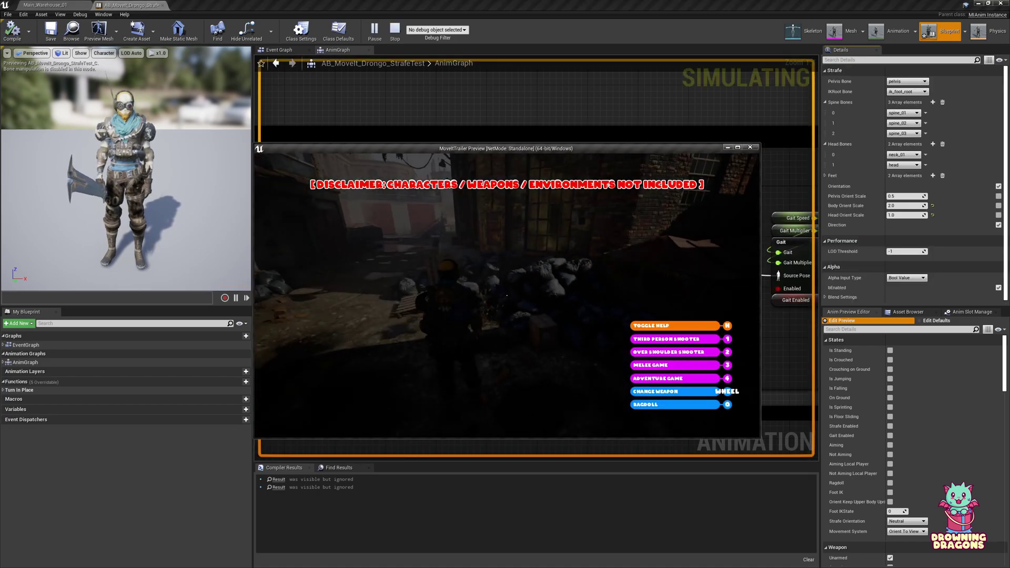
pyautogui.press('w')
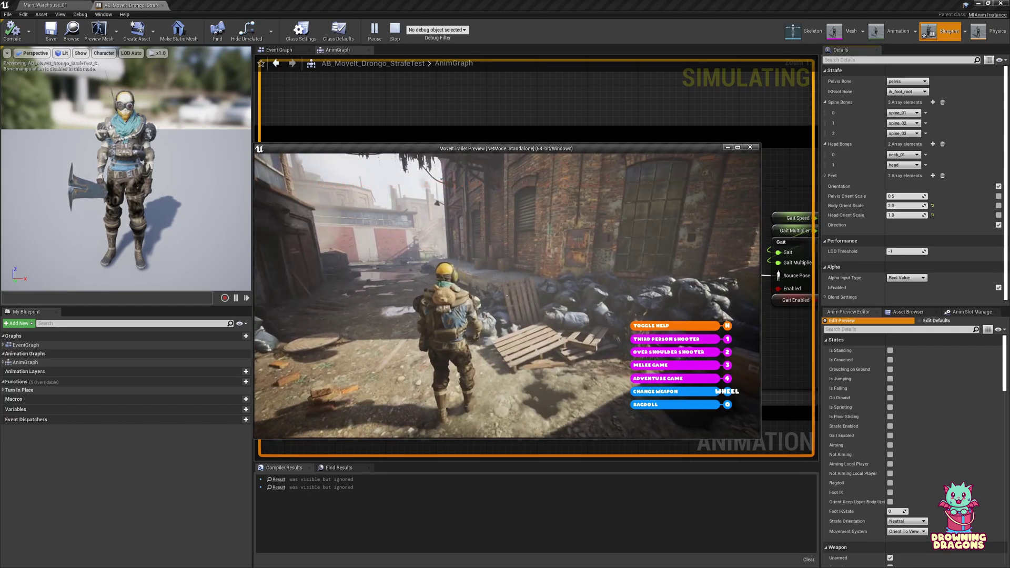
pyautogui.press('Escape')
# Step: Reset the upper Strafe node's Body and Head Orient Scales to their default values and deselect the node
pyautogui.click(932, 215)
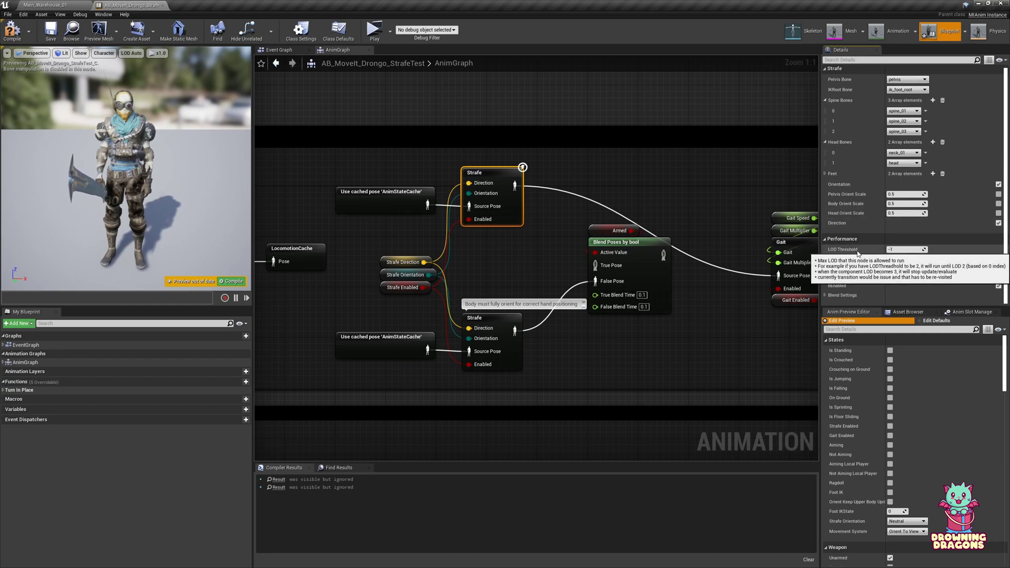
pyautogui.moveTo(504, 252); pyautogui.dragTo(586, 275, button='right')
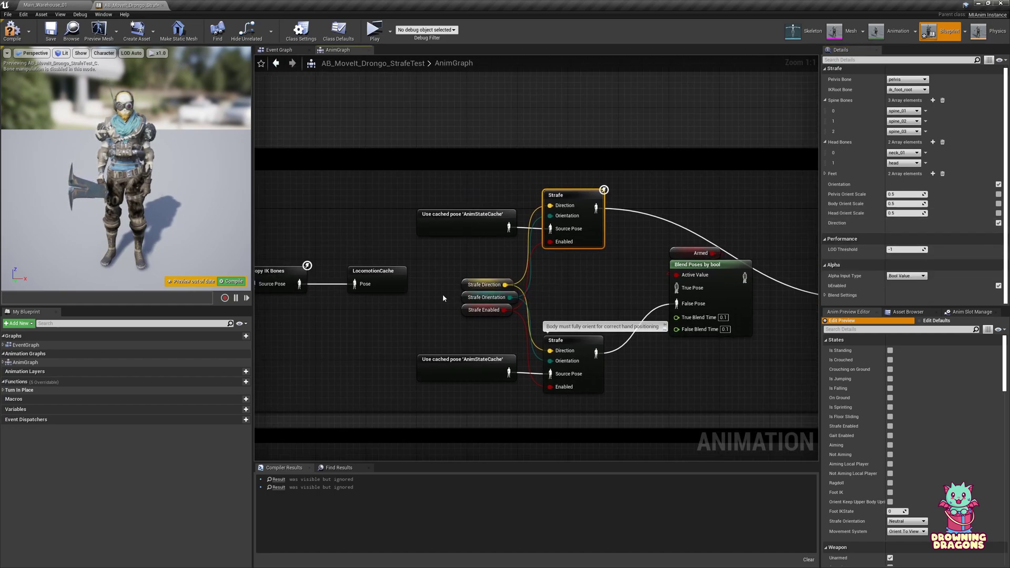
pyautogui.click(461, 283)
pyautogui.click(407, 325)
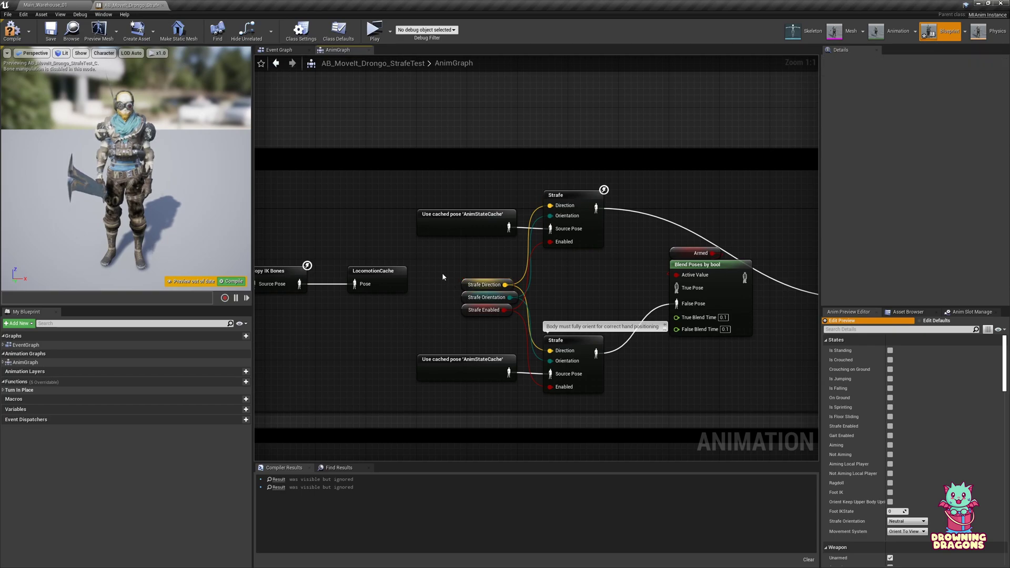
# Step: Examine the default value options of the Strafe Orientation variable and play-test the character's sideways movement
pyautogui.click(481, 297)
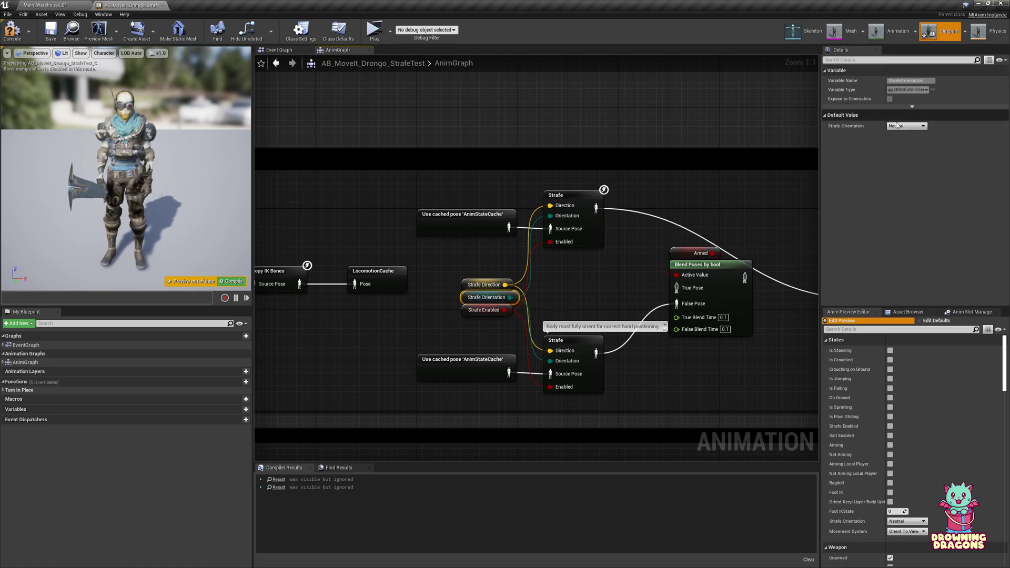
pyautogui.click(917, 126)
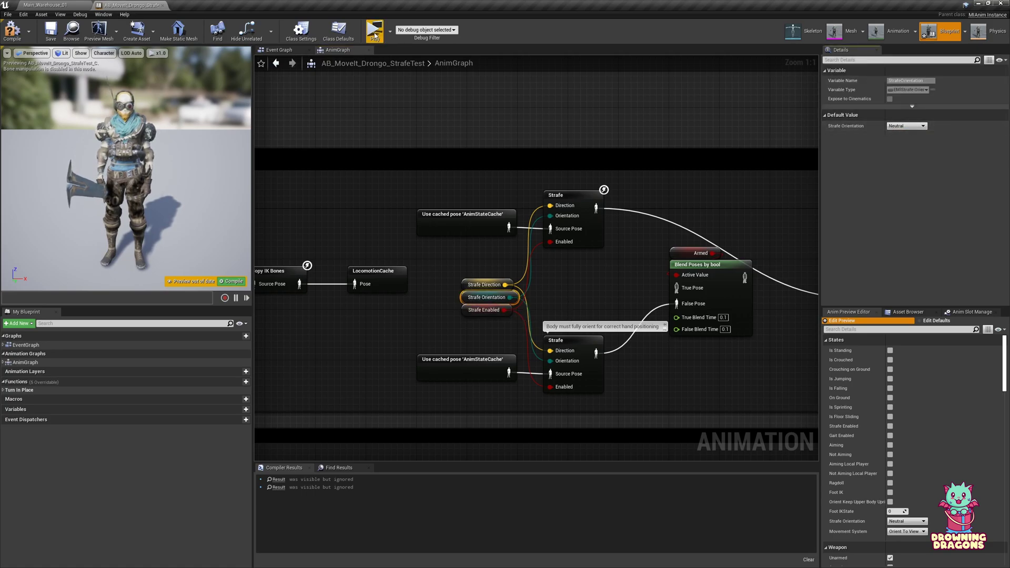
pyautogui.click(374, 31)
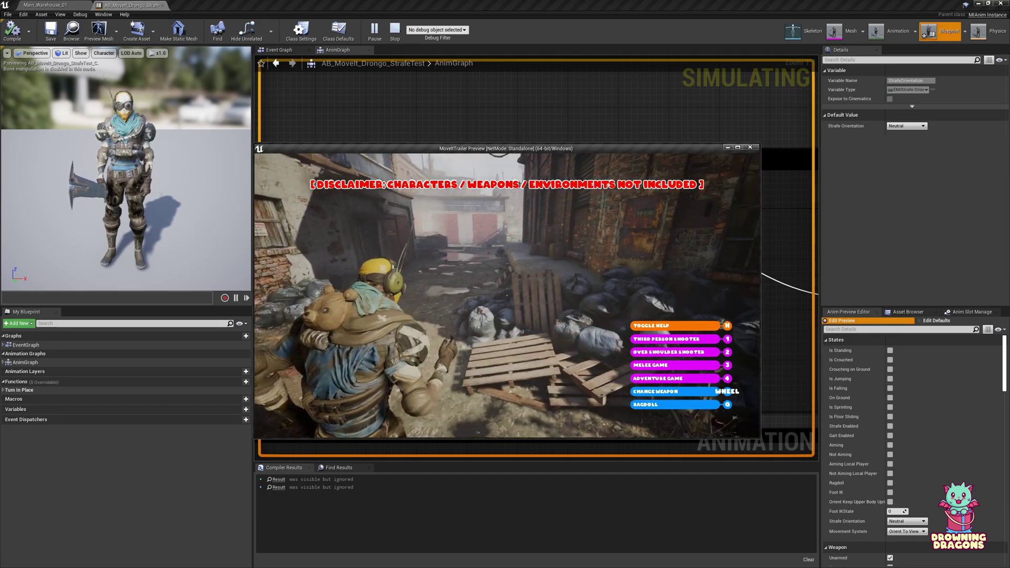
pyautogui.press('a')
pyautogui.press('d')
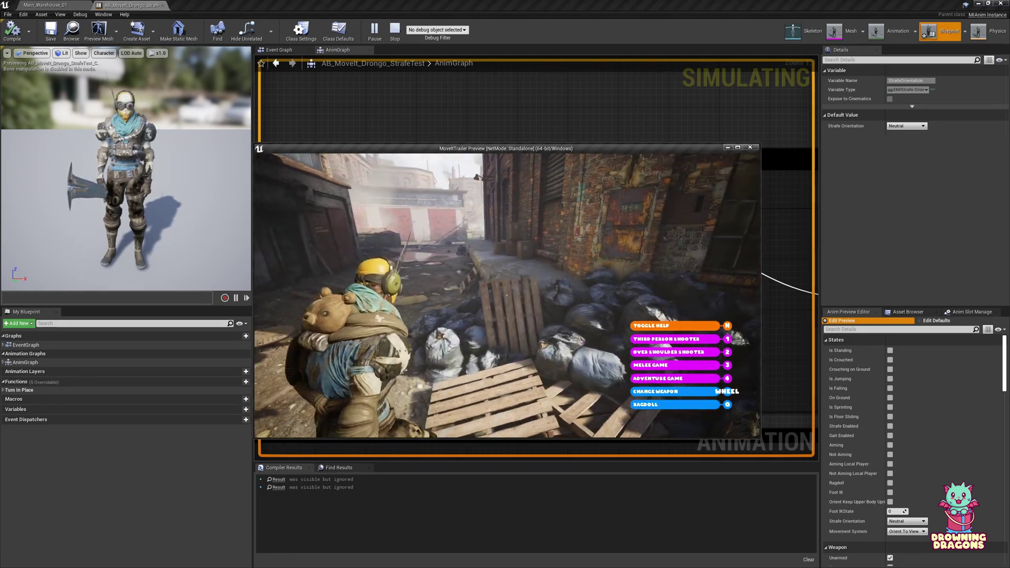
pyautogui.press('Escape')
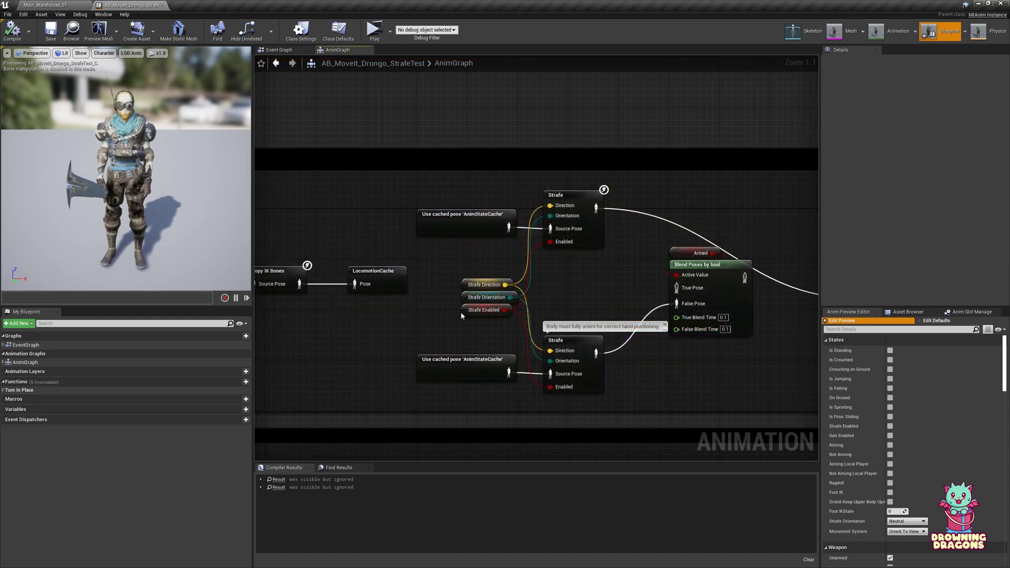
# Step: Examine the upper Strafe node's Alpha and Blend Settings, including the available Blend Option choices
pyautogui.click(602, 236)
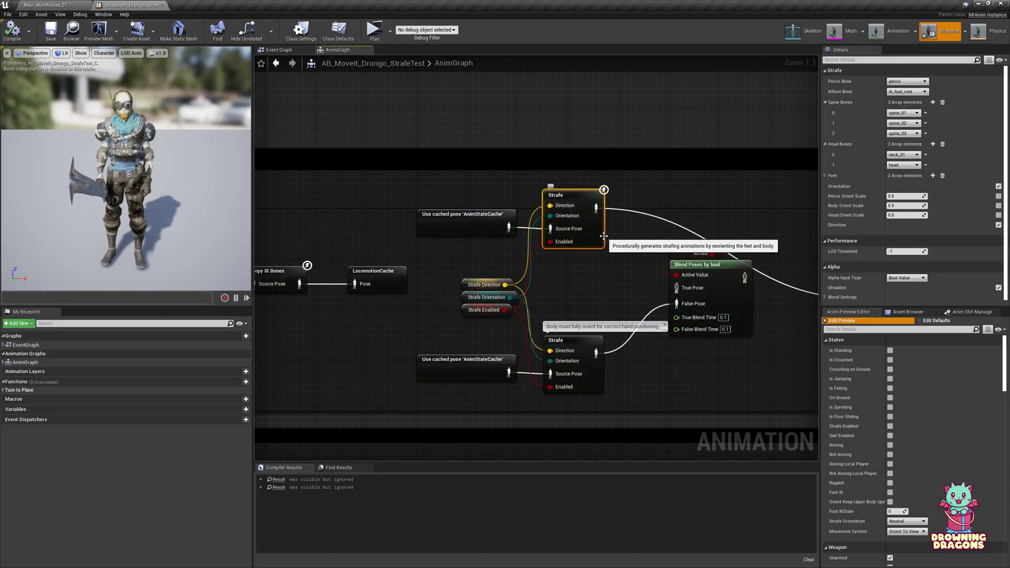
pyautogui.scroll(-1, 851, 271)
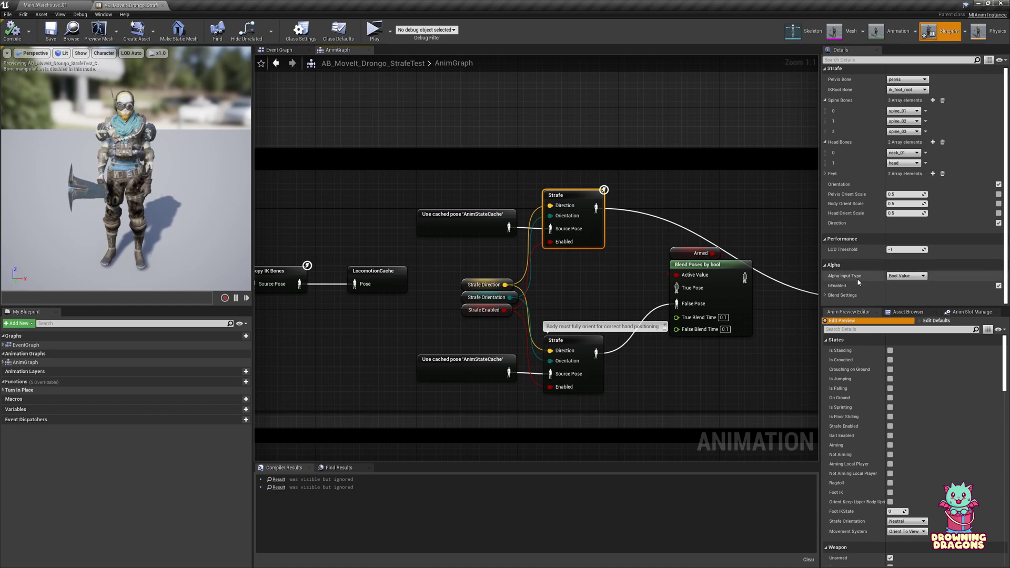
pyautogui.scroll(-3, 841, 297)
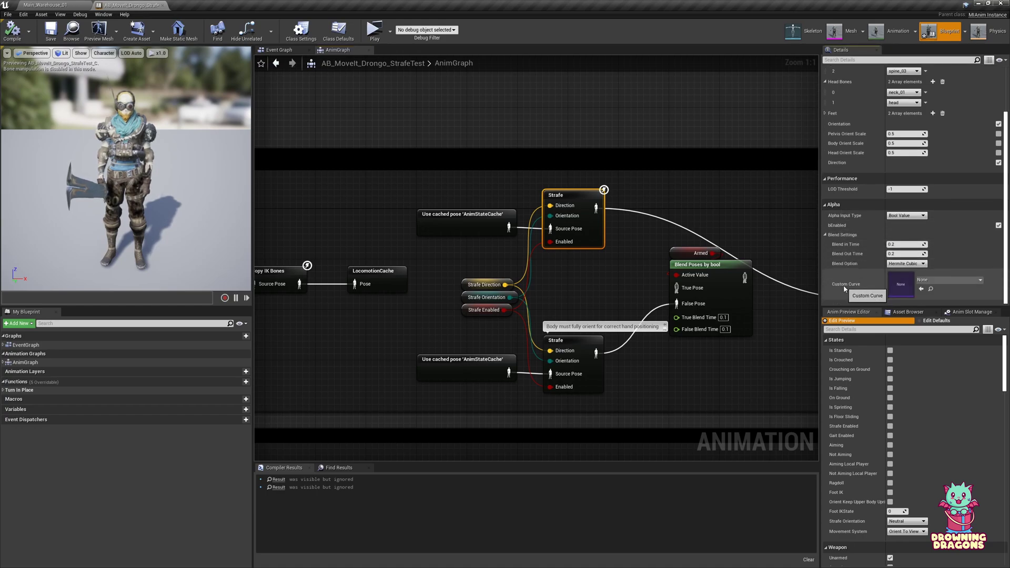
pyautogui.click(905, 263)
pyautogui.click(906, 266)
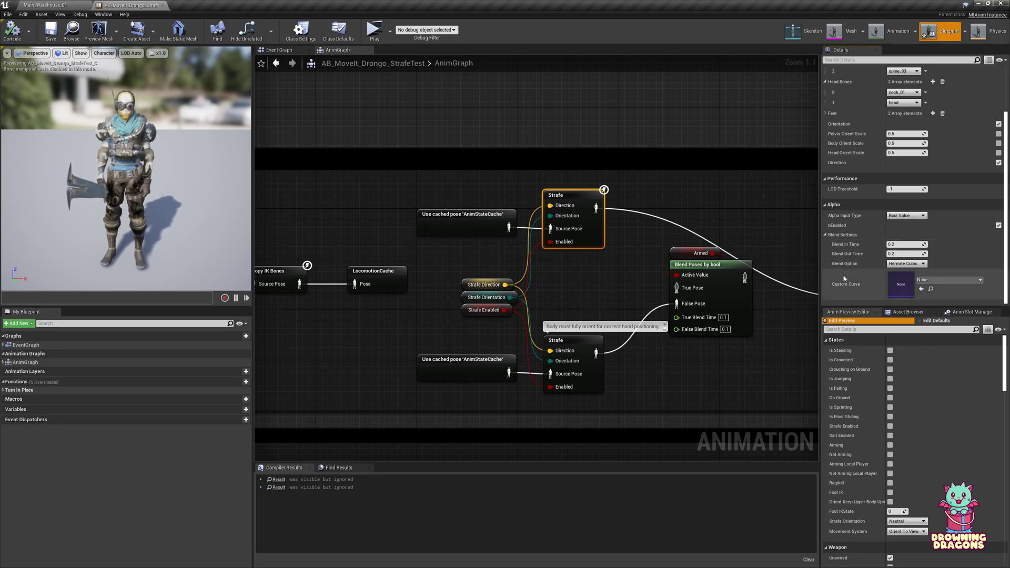
pyautogui.click(350, 117)
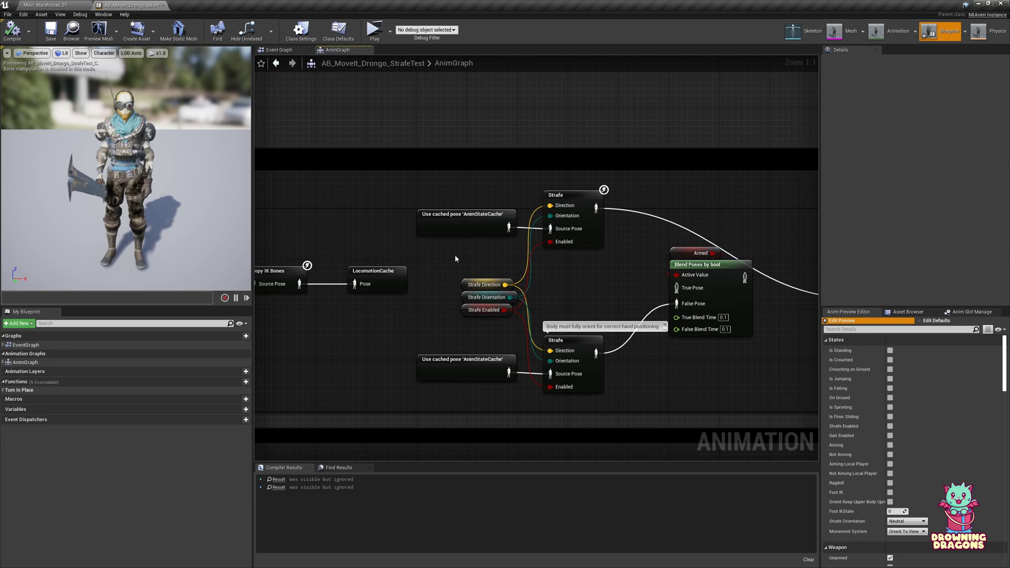
# Step: Bypass the upper Strafe node by wiring its cached AnimStateCache pose directly into the Gait node's Source Pose, and play-test the movement
pyautogui.scroll(-2, 460, 250)
pyautogui.moveTo(459, 251); pyautogui.dragTo(413, 223, button='right')
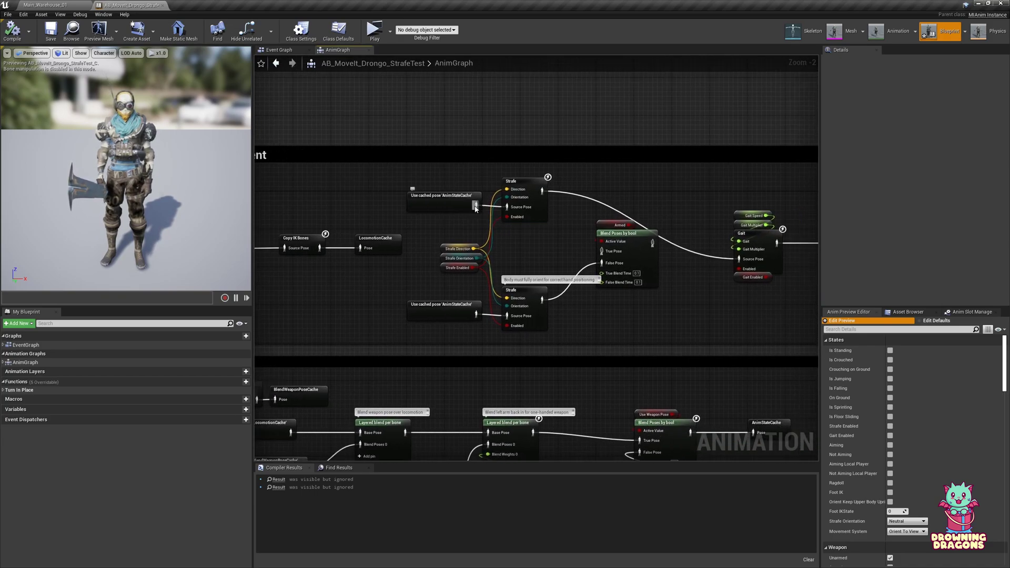
pyautogui.moveTo(474, 207); pyautogui.dragTo(739, 262)
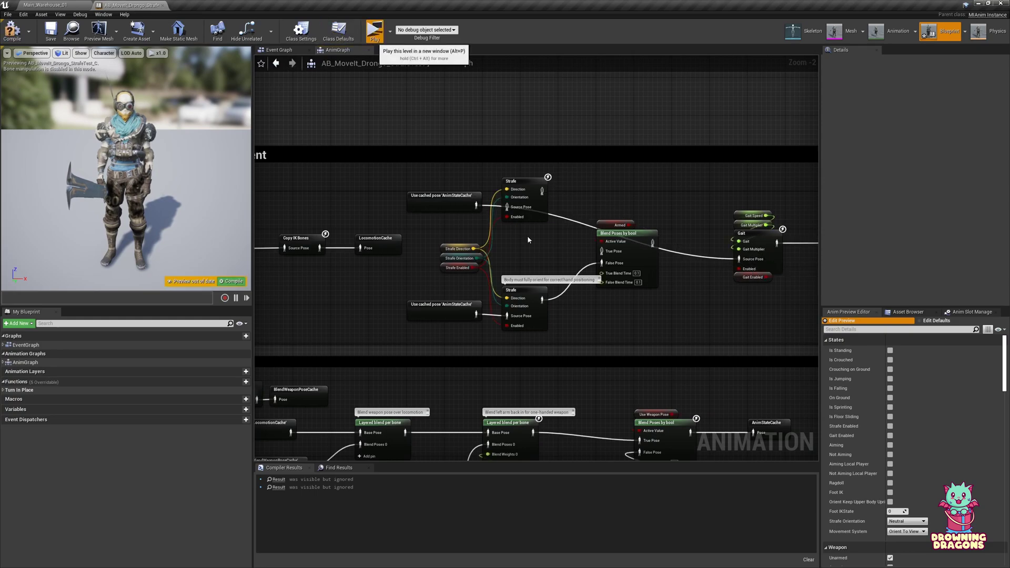
pyautogui.click(370, 38)
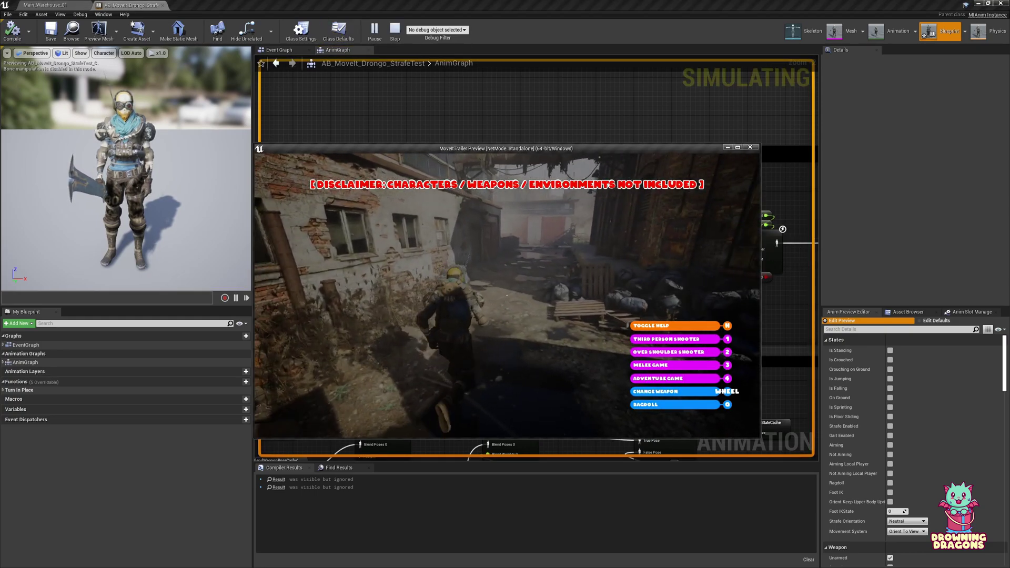
pyautogui.press('Escape')
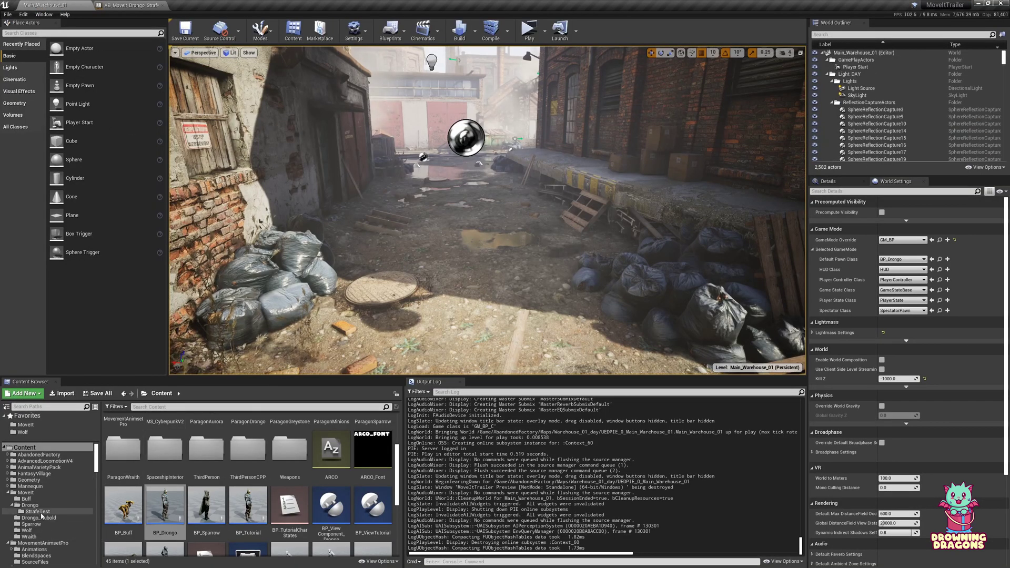
# Step: Check the StrafeTest folder's jog animations and locate the Drongo skeleton asset through the AB_MoveIt_Drongo animation blueprint
pyautogui.click(38, 511)
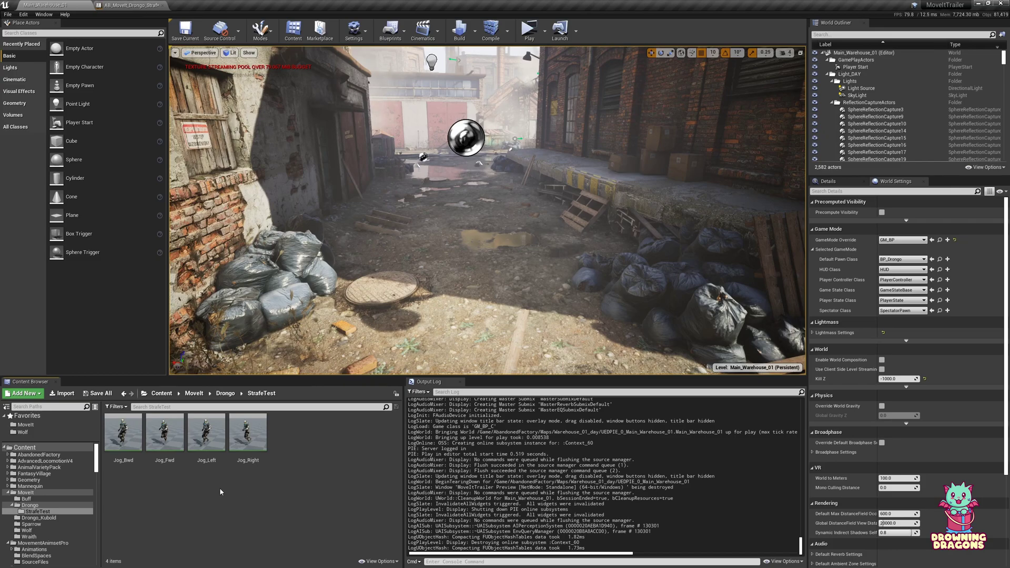
pyautogui.click(31, 505)
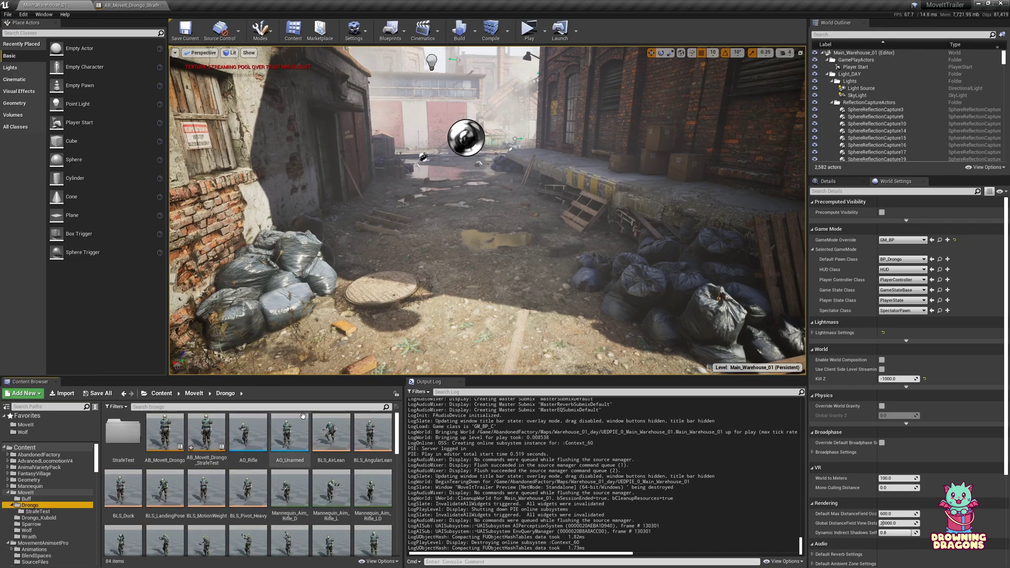
pyautogui.doubleClick(170, 446)
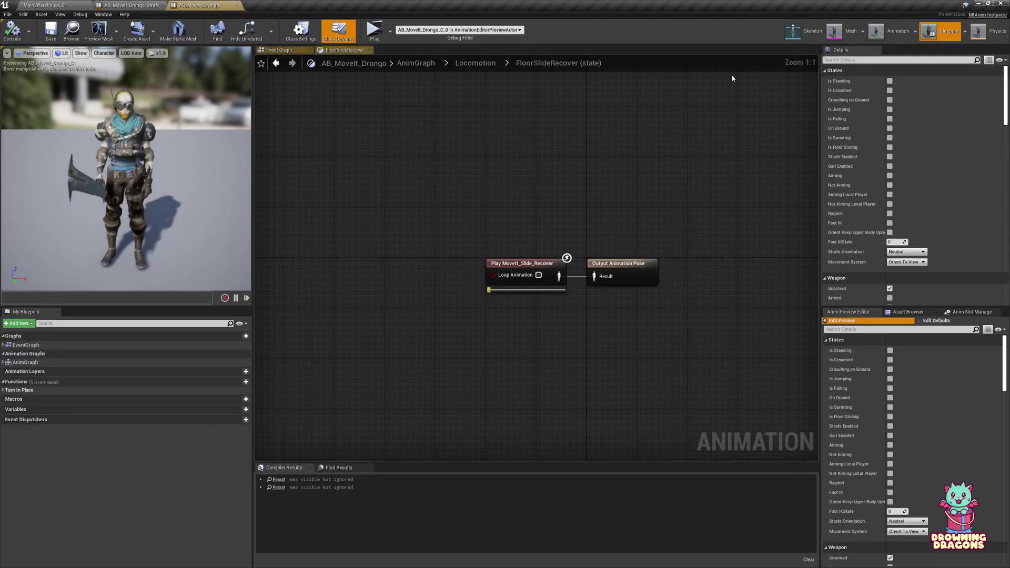
pyautogui.click(797, 33)
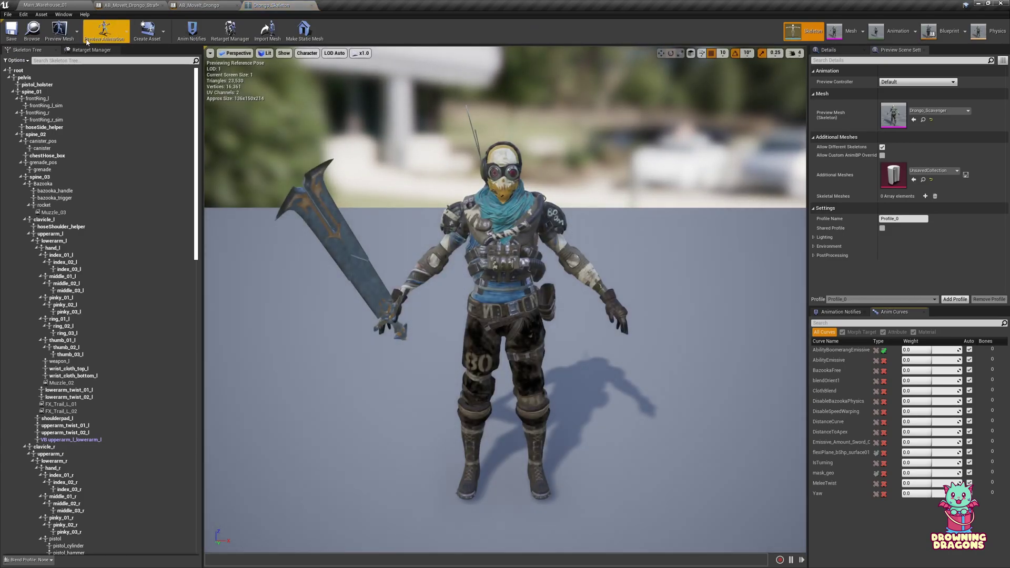
pyautogui.click(32, 36)
# Step: Create a two-dimensional Blend Space from Drongo_Skeleton and name it Strafe_F
pyautogui.rightClick(279, 432)
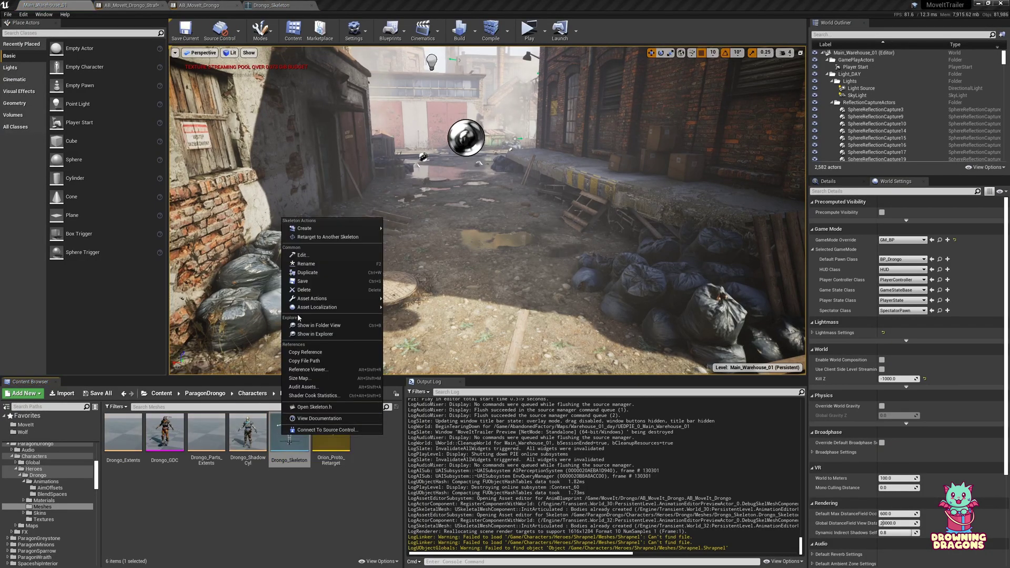
pyautogui.moveTo(348, 231)
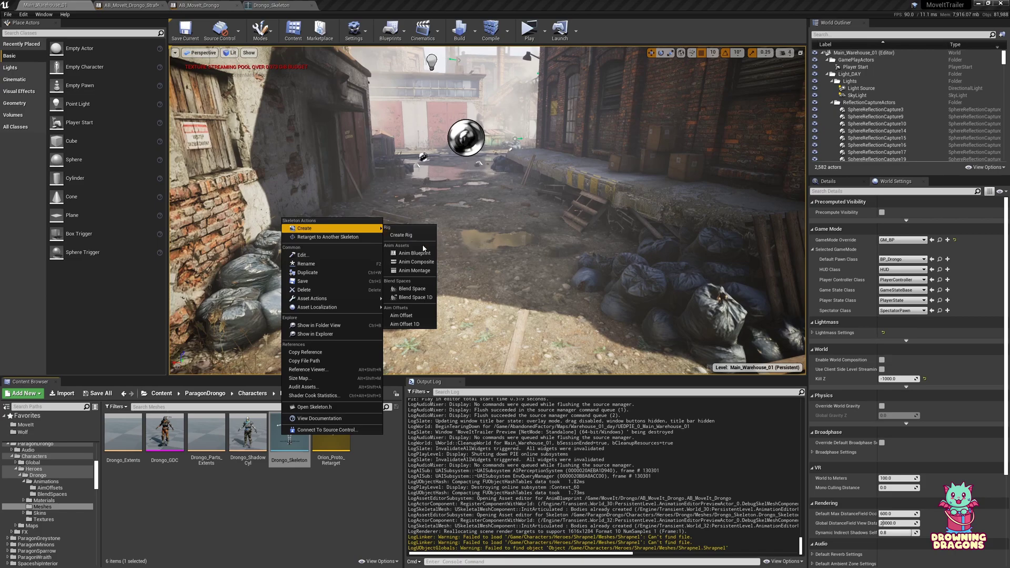
pyautogui.click(428, 290)
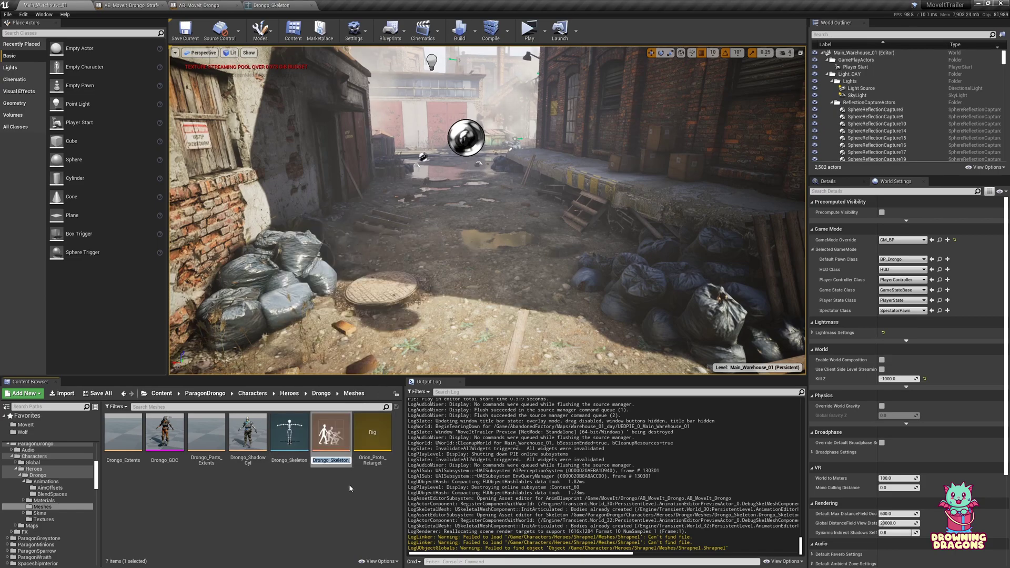
pyautogui.write('Strafe')
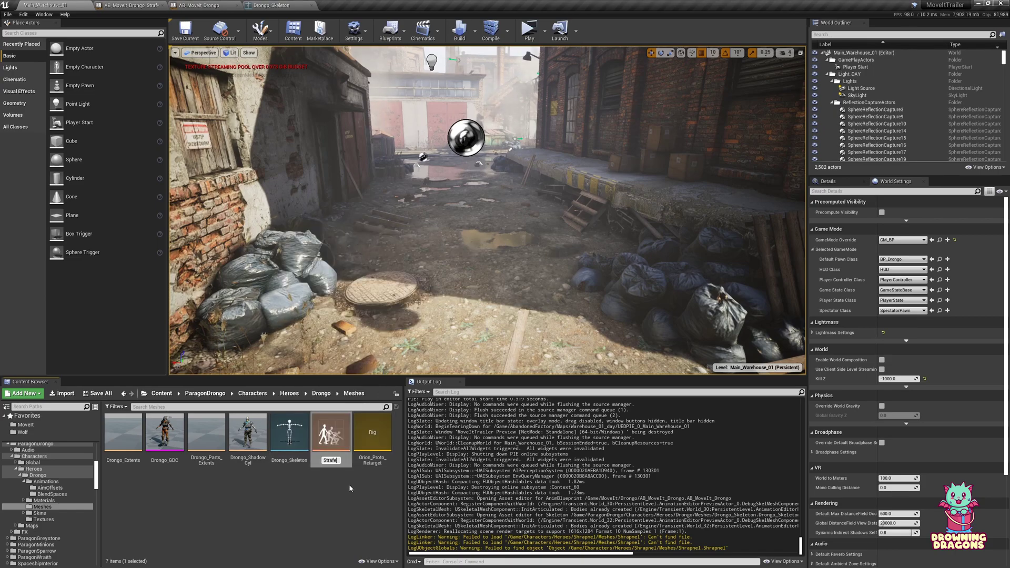
pyautogui.write('_F')
pyautogui.press('Return')
# Step: Move Strafe_F into the MoveIt/Drongo/StrafeTest folder and show that folder's contents
pyautogui.scroll(6, 50, 499)
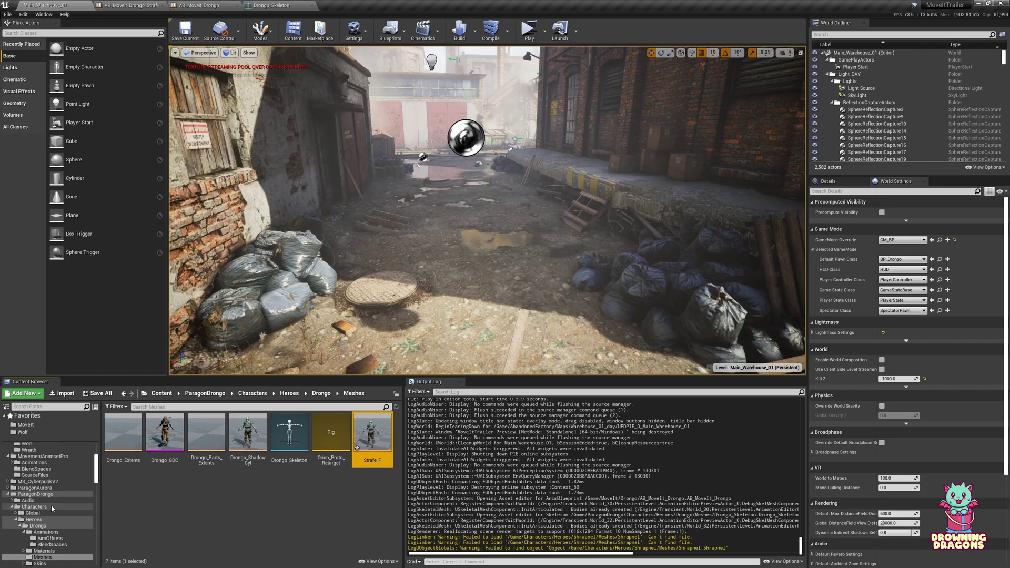
pyautogui.moveTo(382, 445); pyautogui.dragTo(35, 488)
pyautogui.click(57, 500)
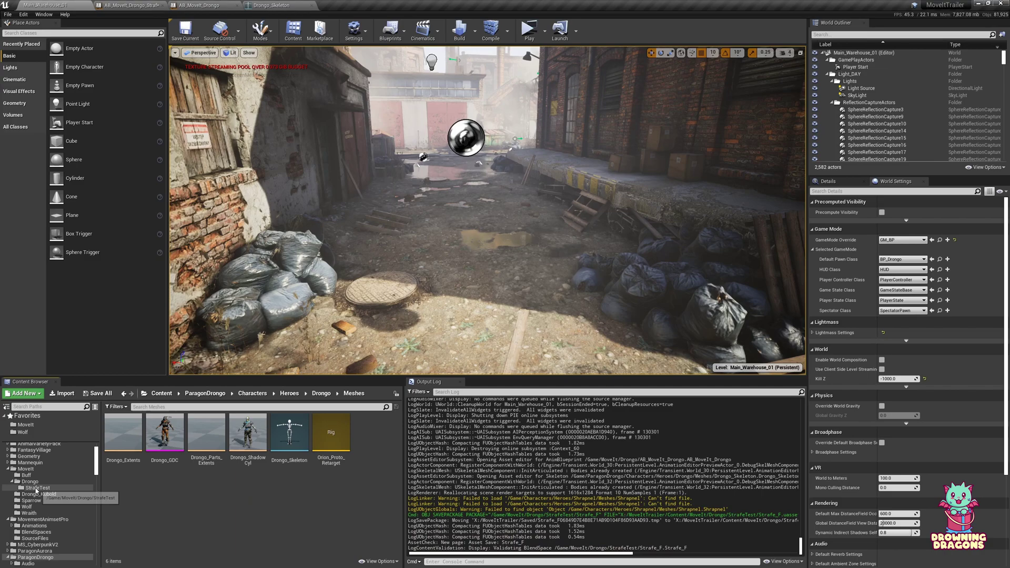
pyautogui.click(36, 488)
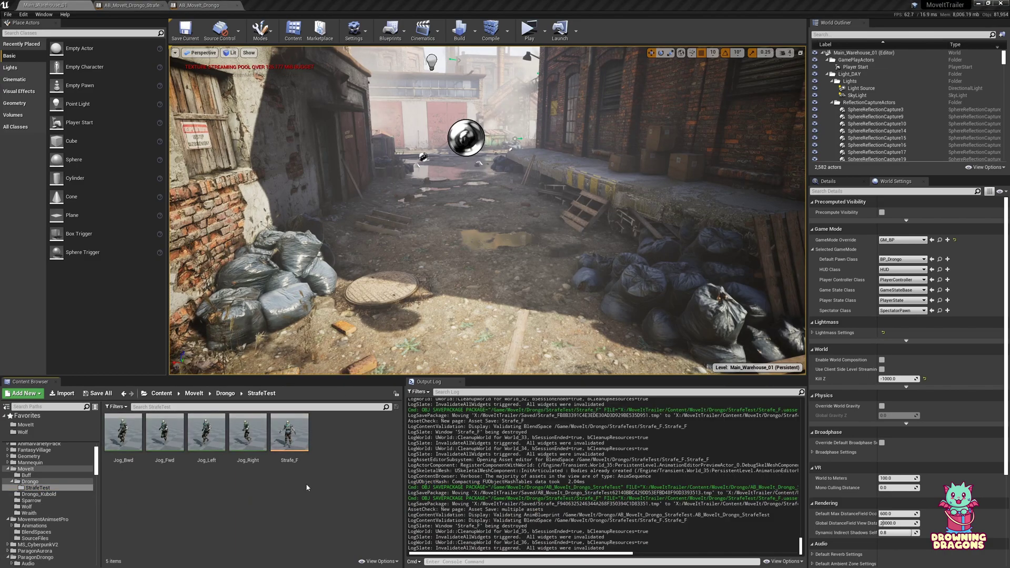
# Step: Open Strafe_F in an enlarged window clear of the jog assets, with axes Right from -1.0 to 1.0 and Forward from 0.0 to 1.0
pyautogui.doubleClick(290, 433)
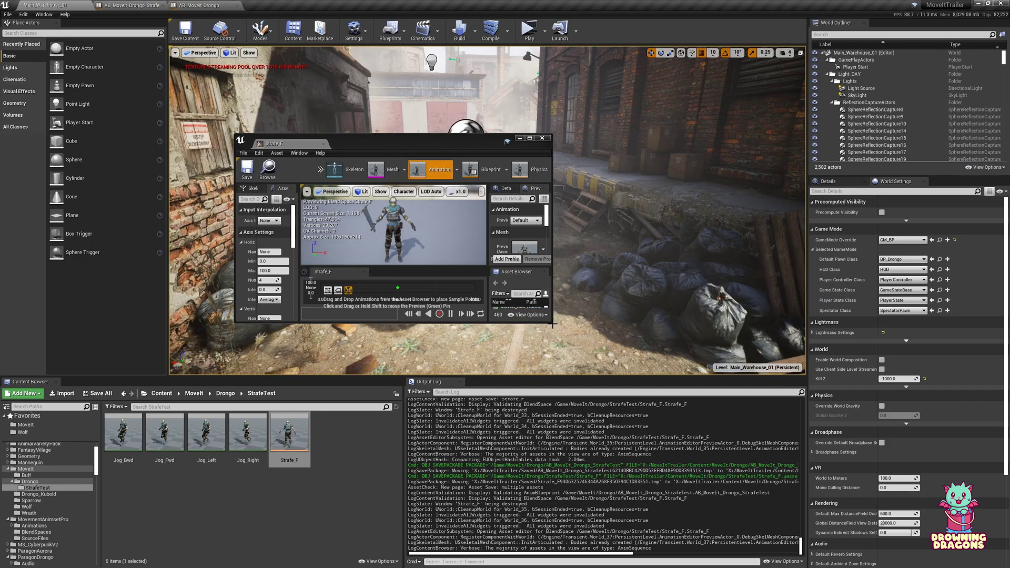
pyautogui.moveTo(550, 321); pyautogui.dragTo(816, 522)
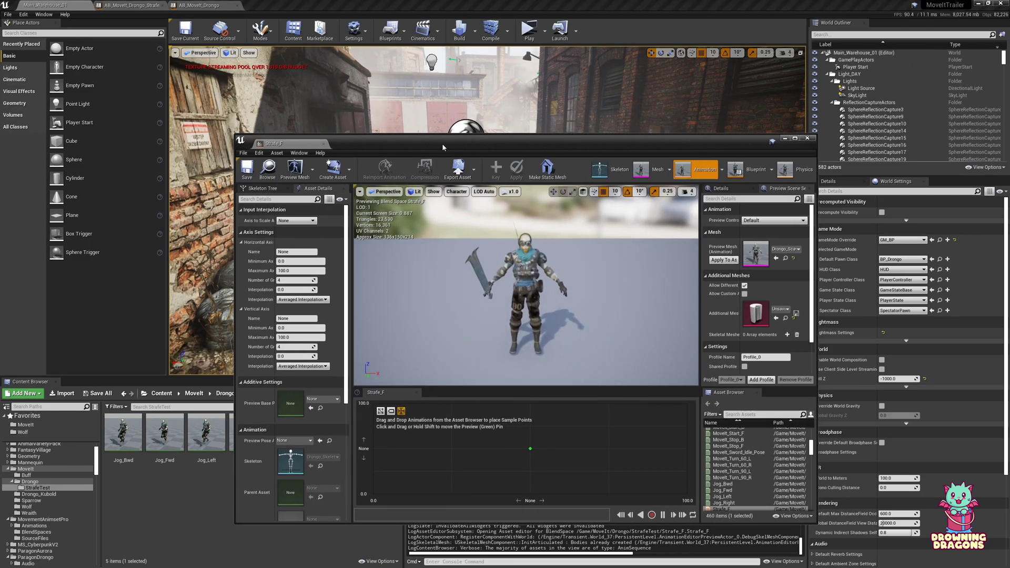
pyautogui.moveTo(443, 148); pyautogui.dragTo(518, 64)
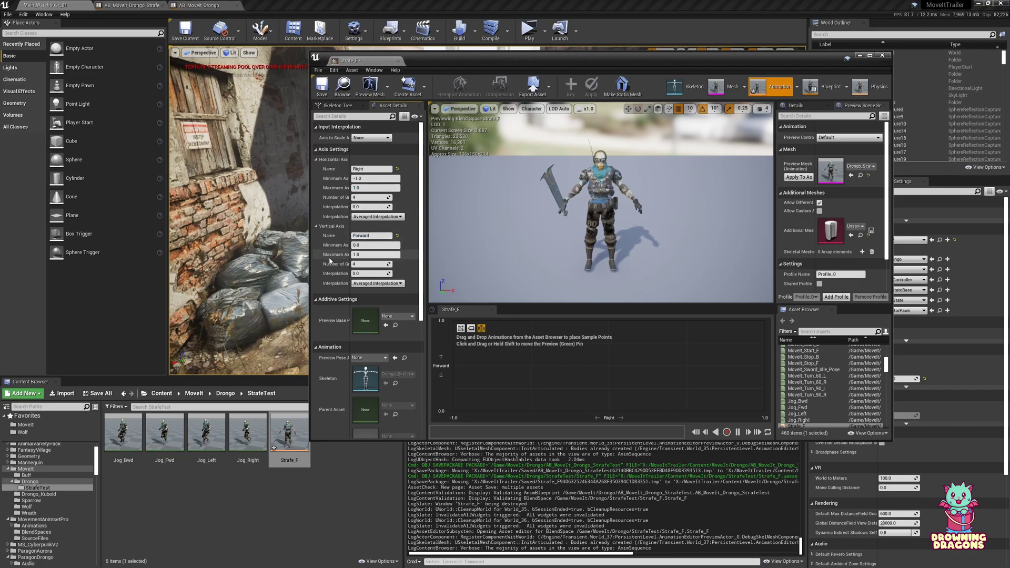
# Step: Place Jog_Fwd at Right 0, Forward 1, Jog_Left at -1, 0 and Jog_Right at 1, 0 in Strafe_F, and save and close it
pyautogui.moveTo(148, 439); pyautogui.dragTo(613, 323)
pyautogui.moveTo(205, 455); pyautogui.dragTo(452, 411)
pyautogui.moveTo(248, 436); pyautogui.dragTo(762, 409)
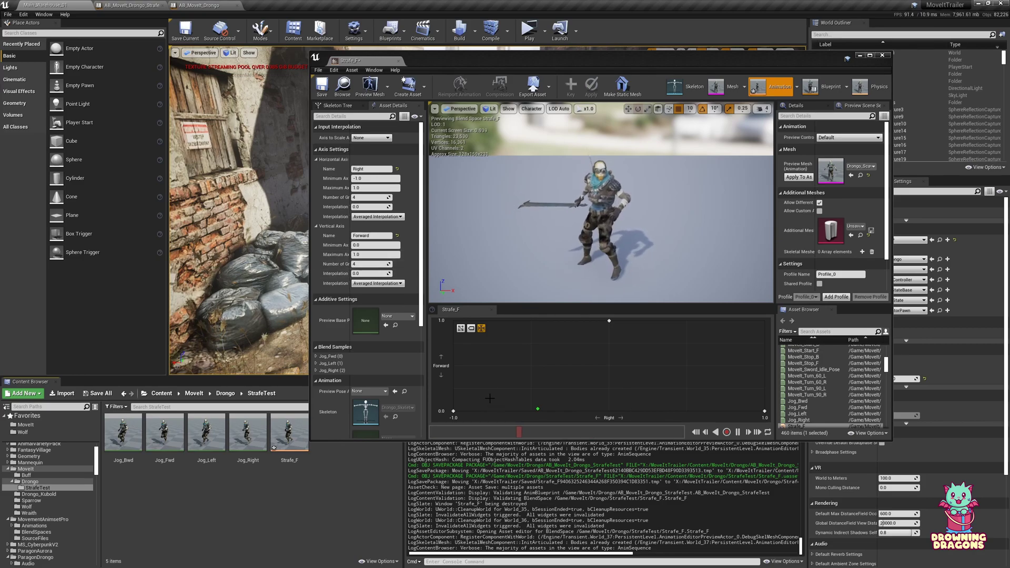
pyautogui.click(322, 88)
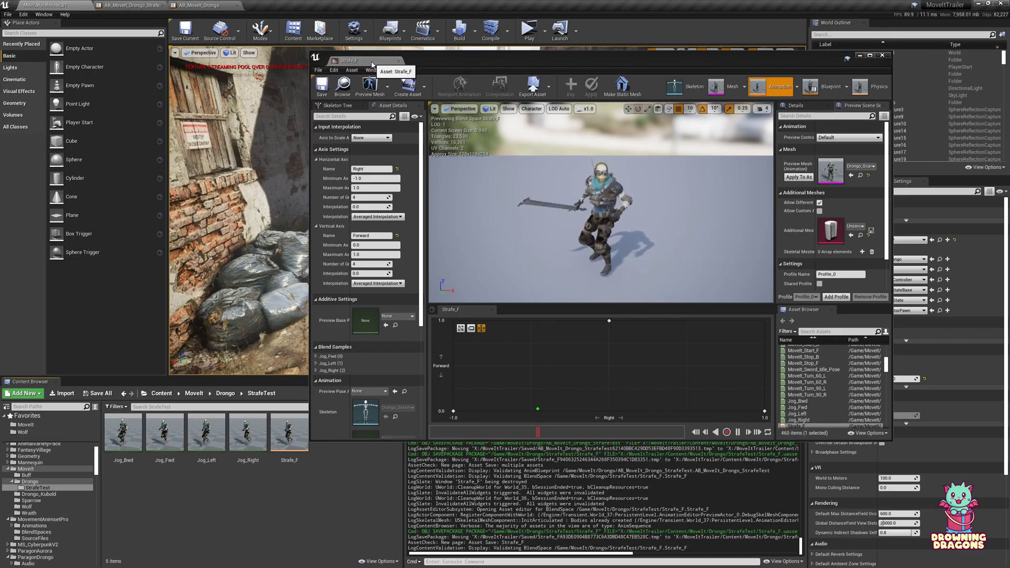
pyautogui.middleClick(371, 65)
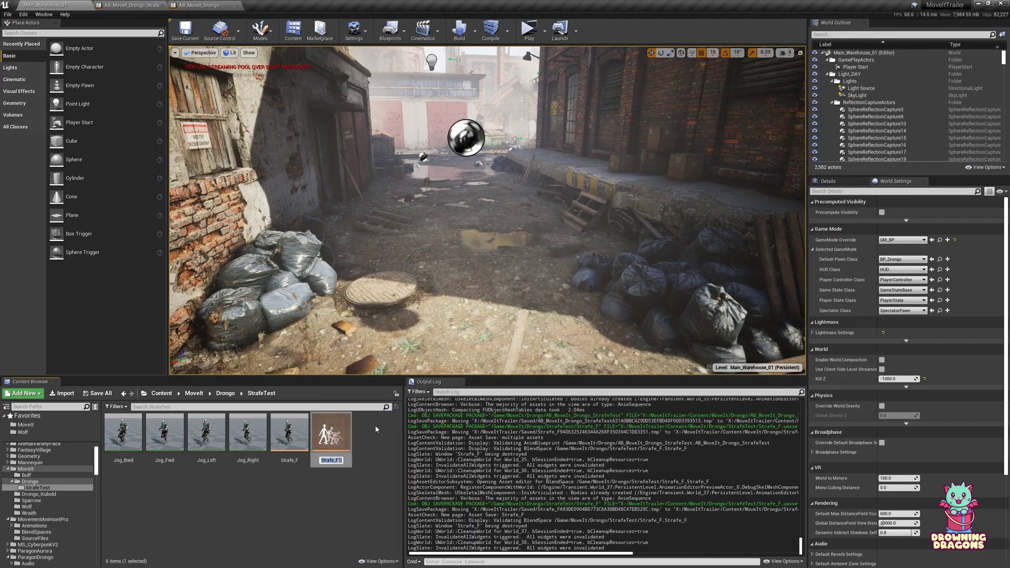
# Step: Duplicate Strafe_F as Strafe_B, and rename the copy's vertical axis to Backward
pyautogui.press('Return')
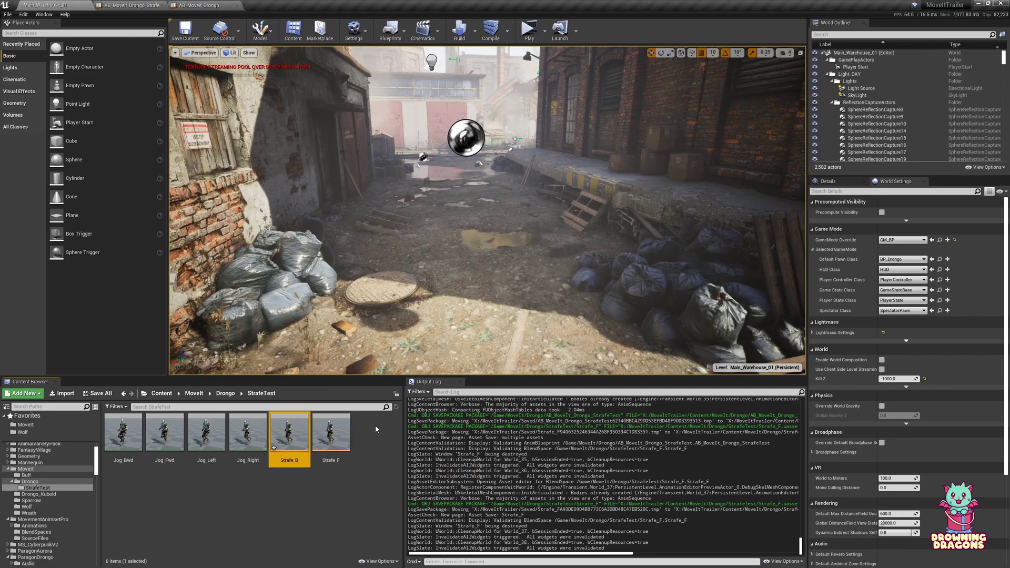
pyautogui.press('Return')
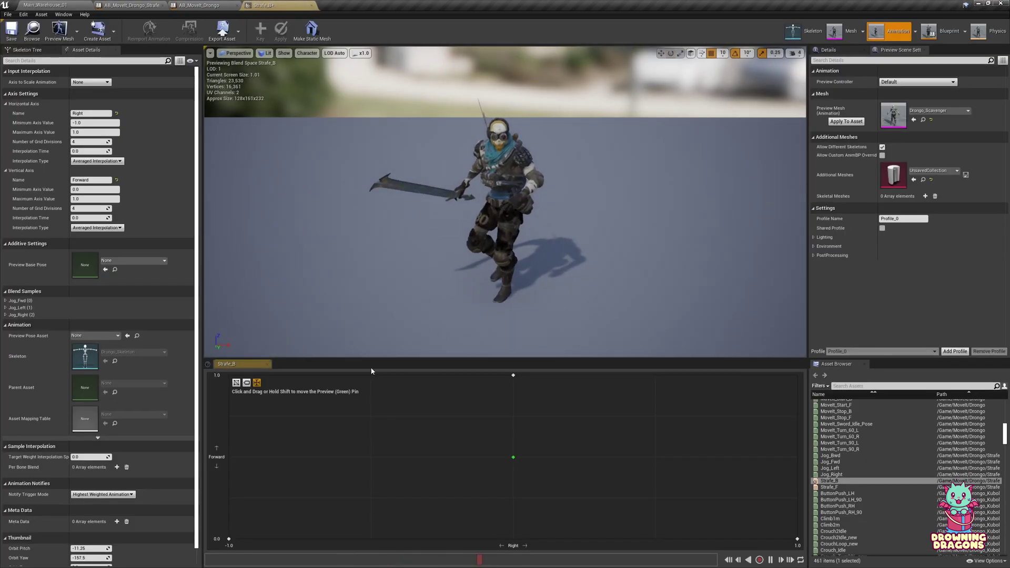
pyautogui.doubleClick(96, 180)
pyautogui.write('Backward')
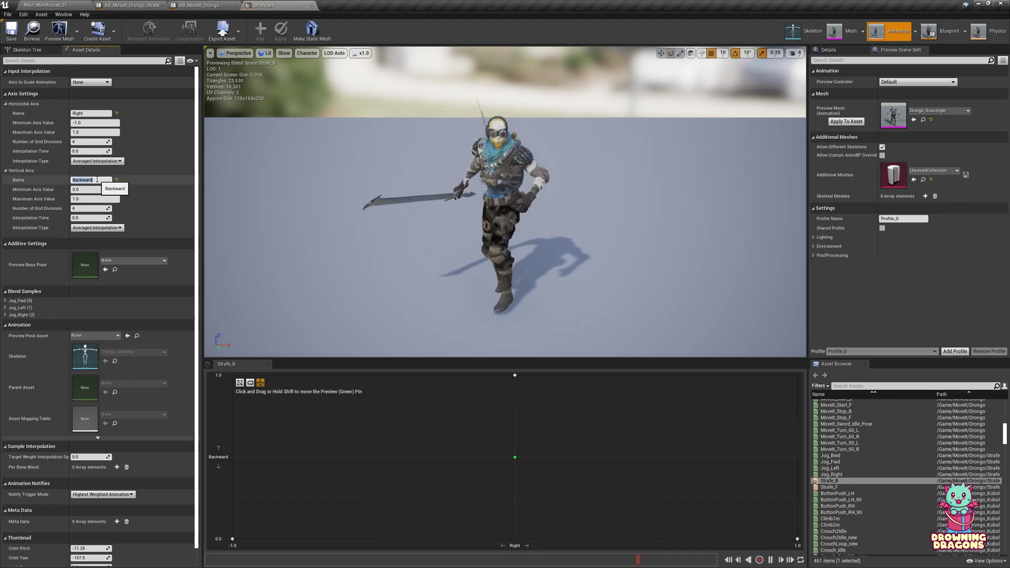
pyautogui.press('Return')
# Step: Replace Strafe_B's Jog_Fwd sample at Backward 1 with Jog_Bwd from a floating editor window, and save and close the blend space
pyautogui.moveTo(286, 10); pyautogui.dragTo(388, 141)
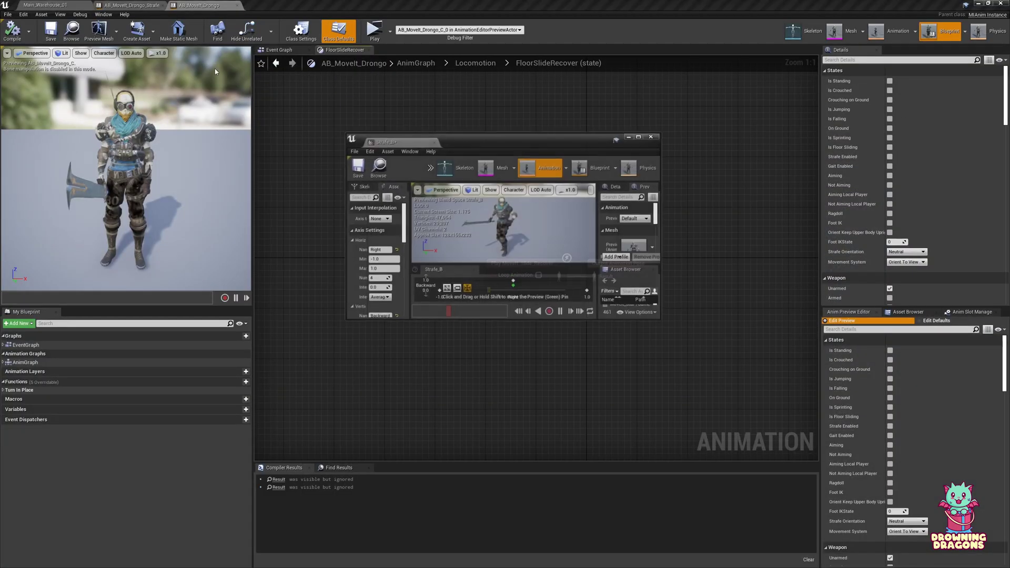
pyautogui.click(52, 5)
pyautogui.moveTo(659, 320); pyautogui.dragTo(861, 517)
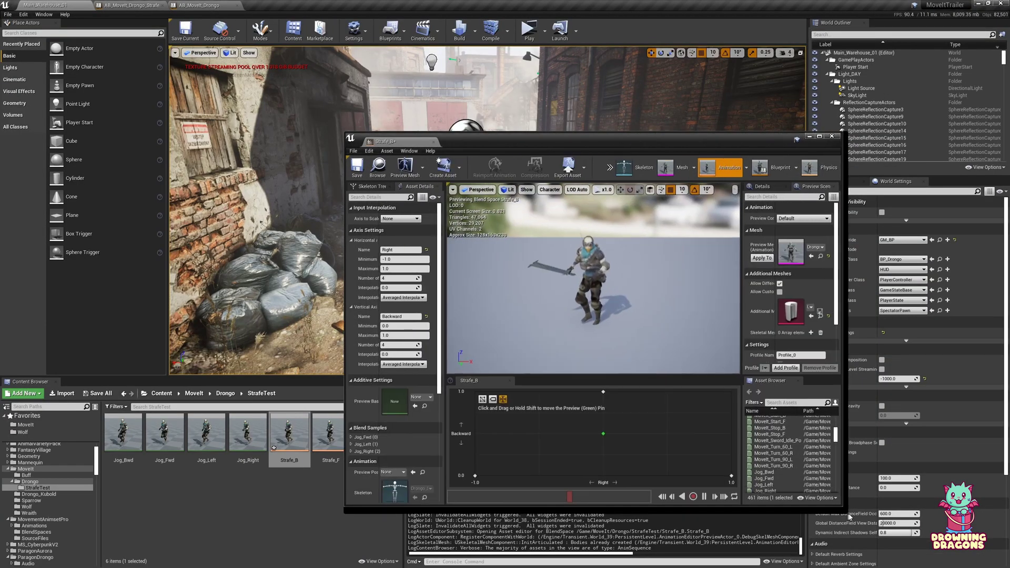
pyautogui.moveTo(123, 433); pyautogui.dragTo(609, 401)
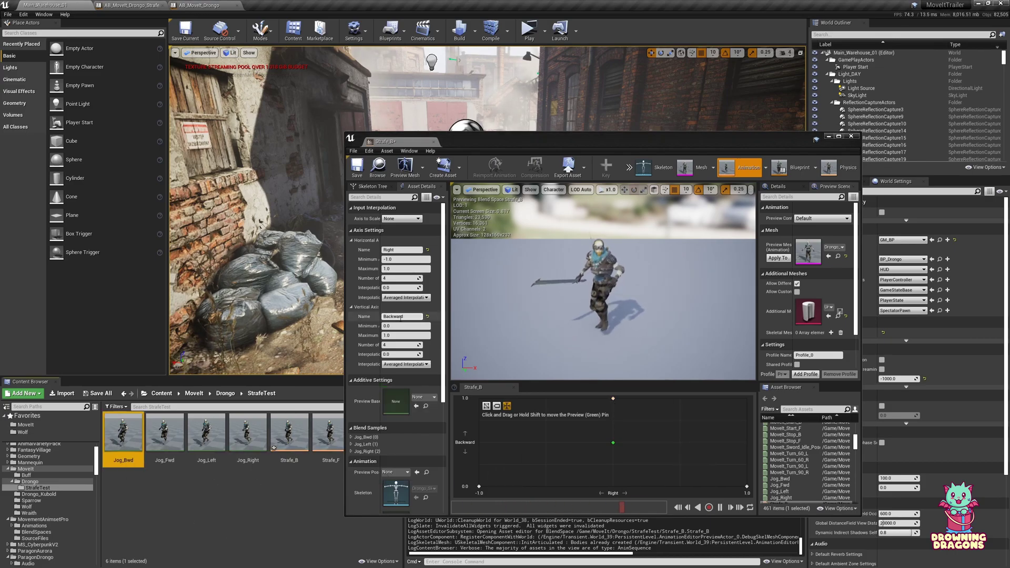
pyautogui.click(360, 164)
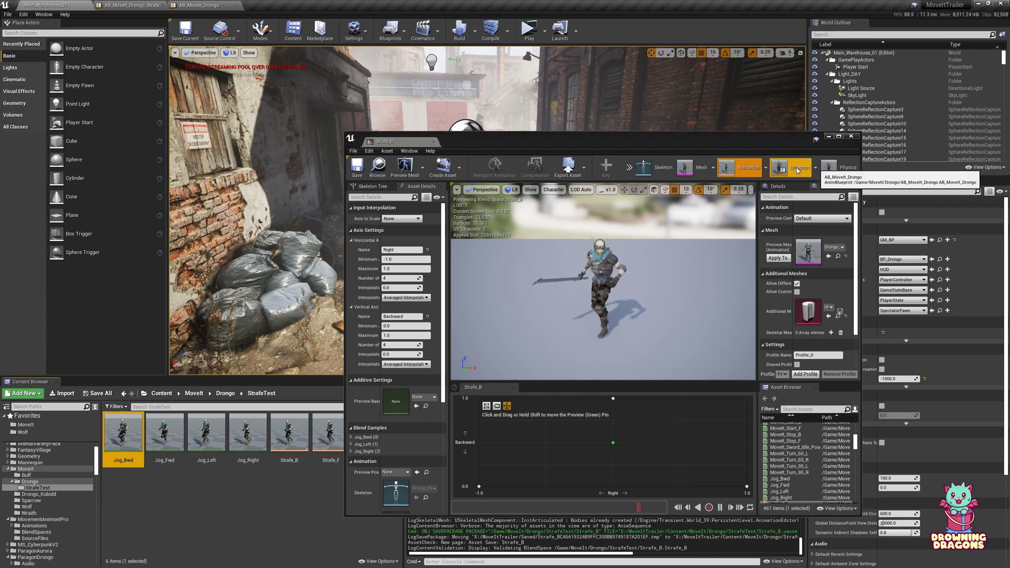
pyautogui.middleClick(390, 142)
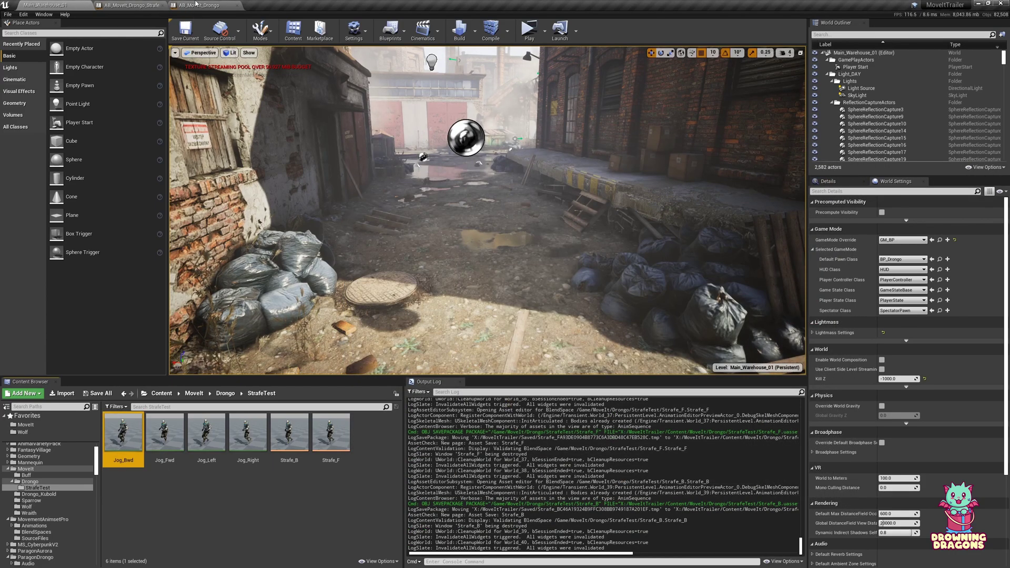
# Step: Return to the AB_MoveIt_Drongo_StrafeTest AnimGraph, close AB_MoveIt_Drongo, and open the Locomotion state machine
pyautogui.click(139, 5)
pyautogui.middleClick(183, 8)
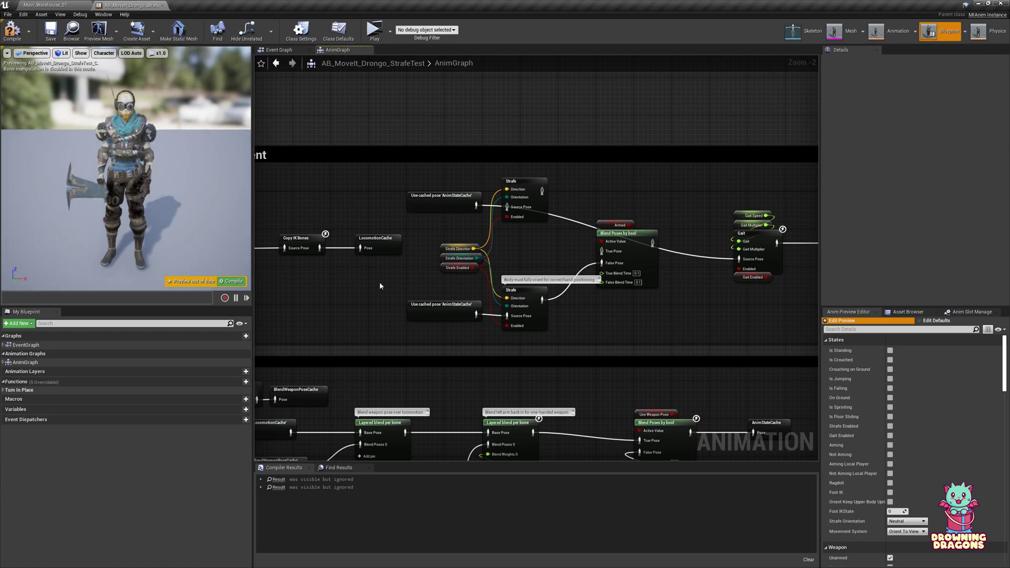
pyautogui.moveTo(380, 282); pyautogui.dragTo(546, 297, button='right')
pyautogui.doubleClick(383, 250)
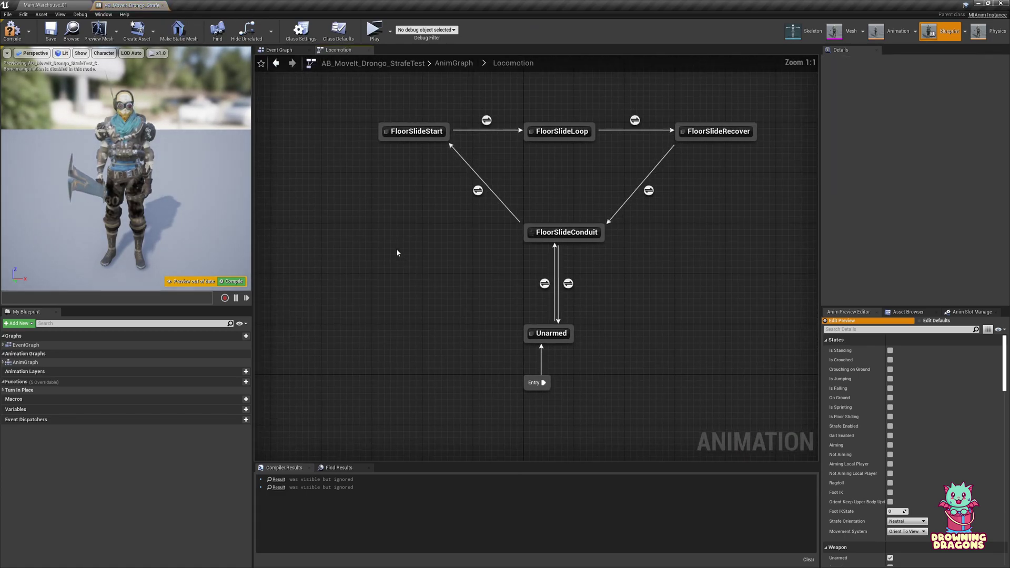
# Step: Expand the Locomotion graph hierarchy through Unarmed and Standing down to the states inside Moving
pyautogui.click(3, 362)
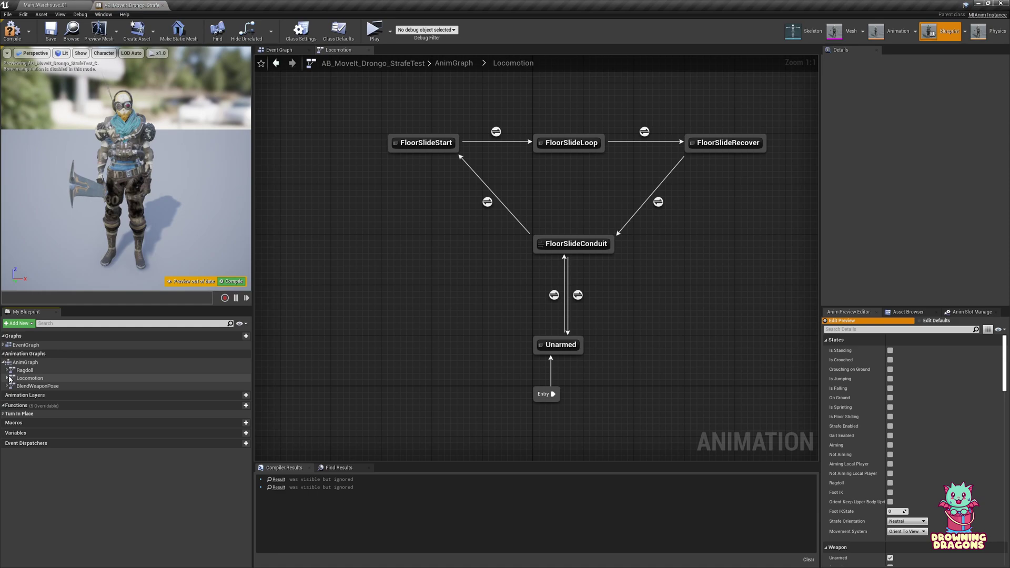
pyautogui.click(7, 378)
pyautogui.click(10, 386)
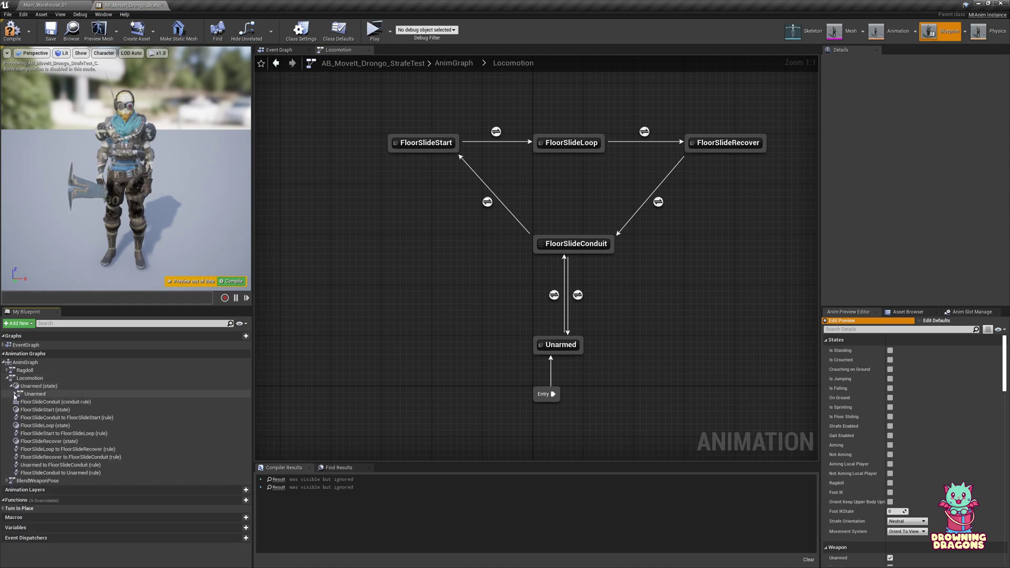
pyautogui.click(15, 394)
pyautogui.click(19, 402)
pyautogui.click(23, 410)
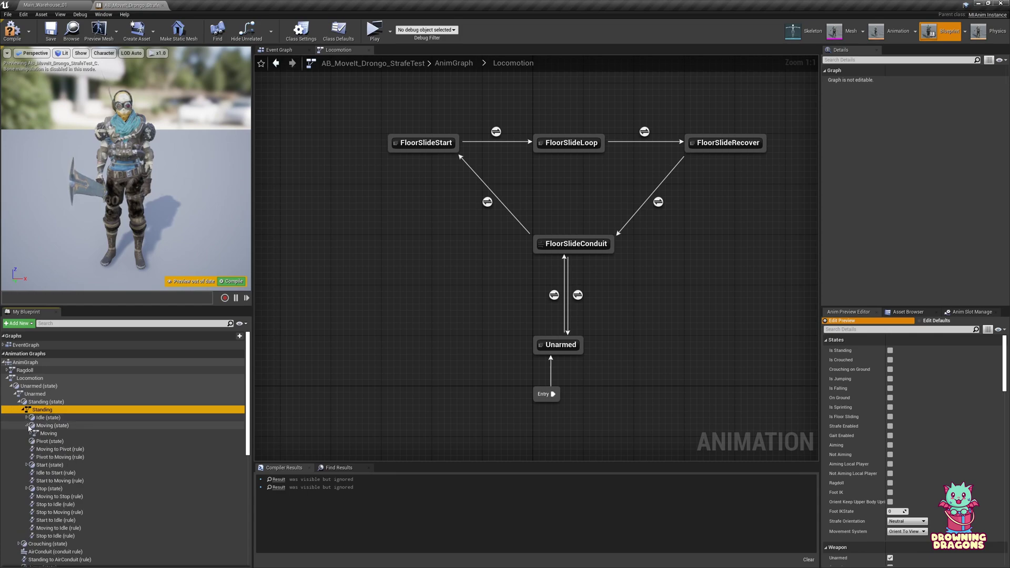
pyautogui.click(27, 425)
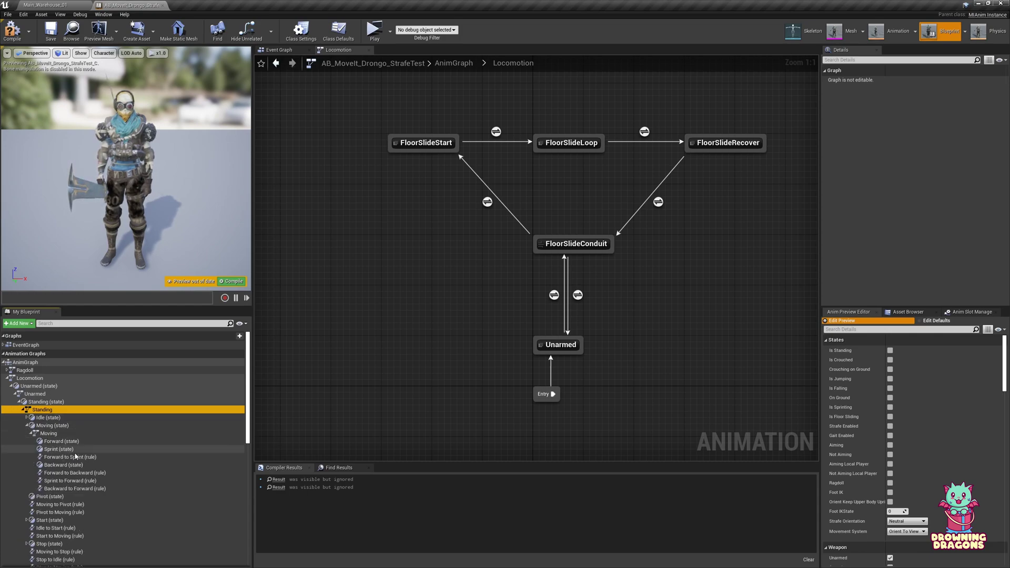
# Step: Open the Forward state inside Moving and add the Strafe_F blend space from StrafeTest below the Play MoveIt_Run_F node
pyautogui.click(31, 433)
pyautogui.doubleClick(62, 416)
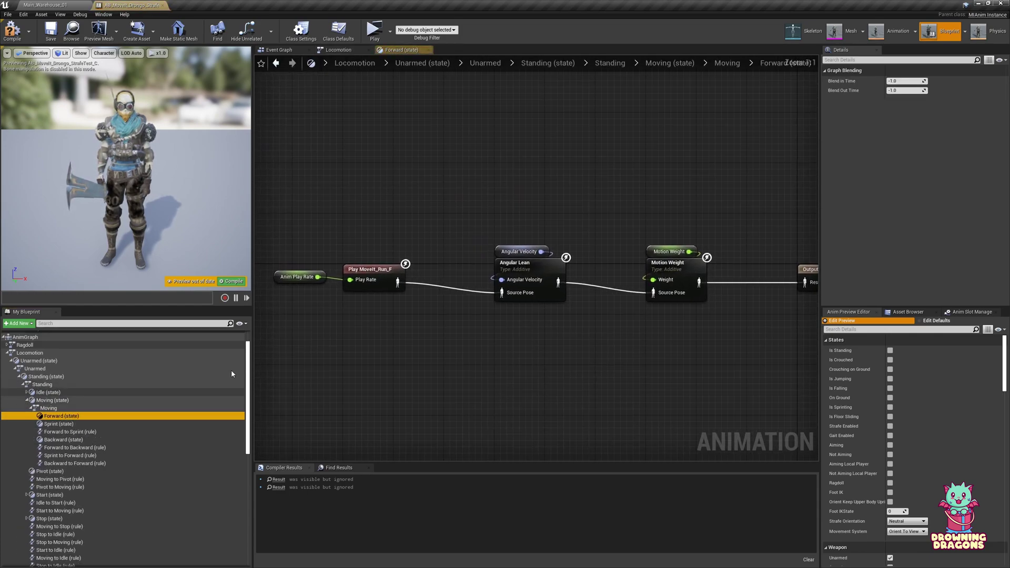
pyautogui.click(63, 4)
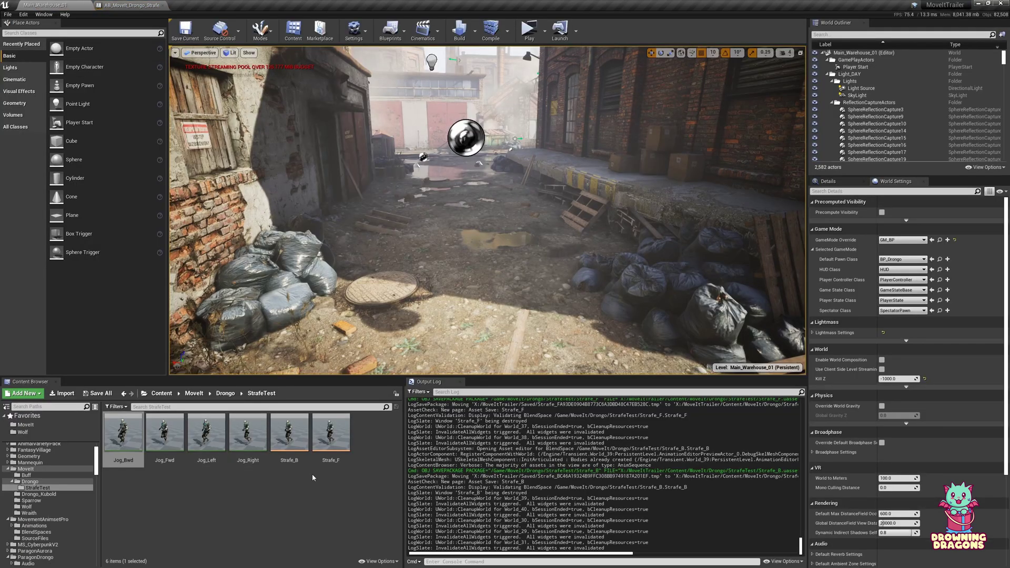
pyautogui.click(331, 436)
pyautogui.moveTo(331, 436); pyautogui.dragTo(384, 305)
pyautogui.moveTo(488, 266); pyautogui.dragTo(489, 284)
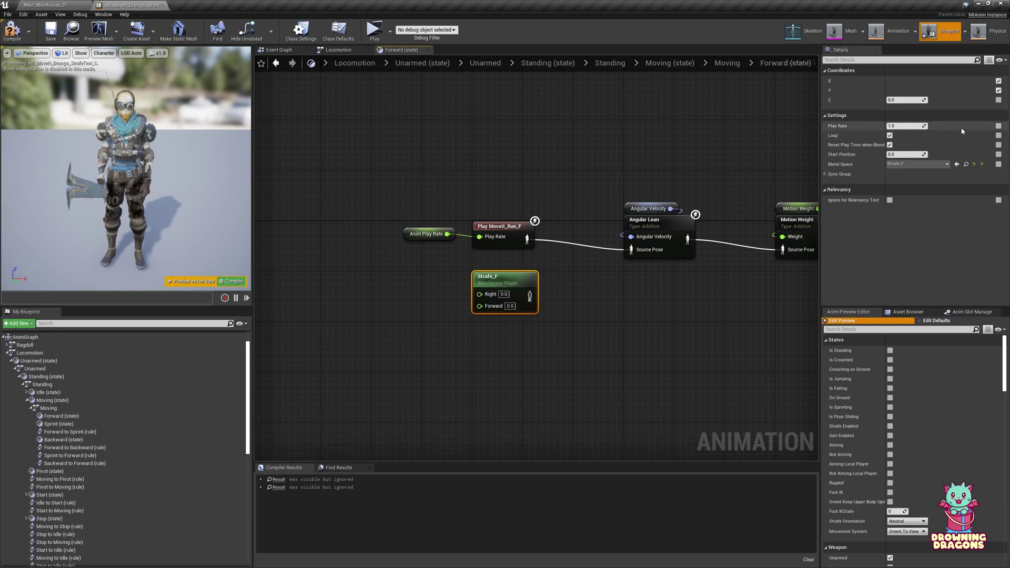
# Step: Expose Strafe_F's Play Rate pin, feed it from Anim Play Rate, and connect Strafe_F's pose to Angular Lean's Source Pose
pyautogui.click(998, 125)
pyautogui.moveTo(446, 235); pyautogui.dragTo(378, 245)
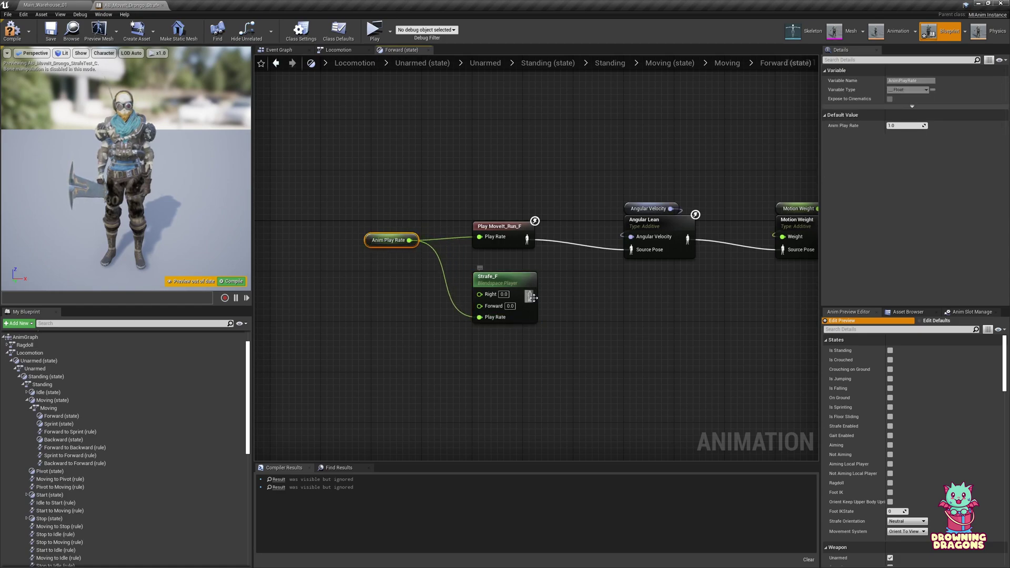
pyautogui.moveTo(533, 298); pyautogui.dragTo(531, 292)
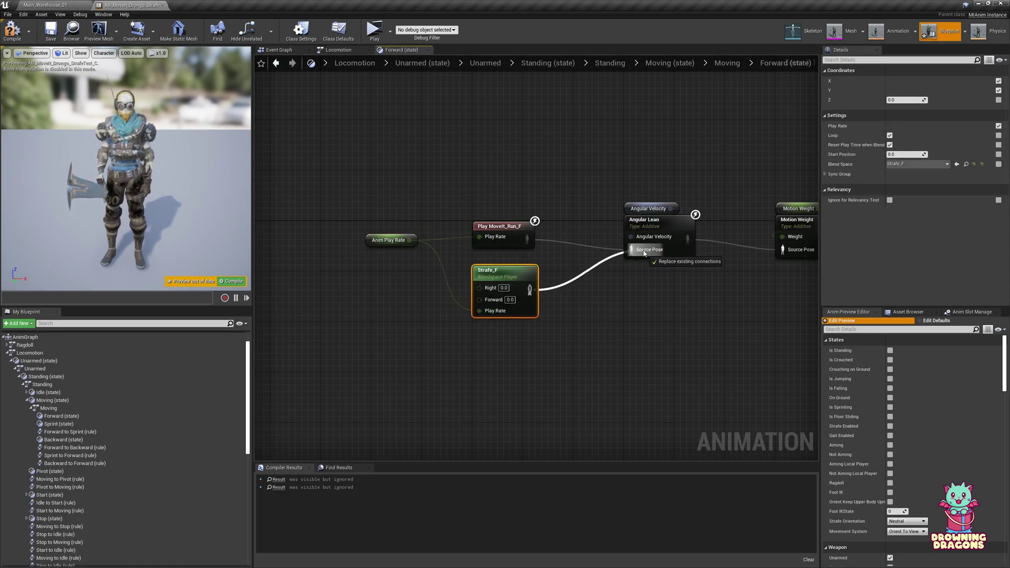
pyautogui.moveTo(644, 253); pyautogui.dragTo(644, 253)
# Step: Add a Strafe Direction getter, split its vector, and wire X to Strafe_F's Forward and Y to its Right input
pyautogui.moveTo(379, 326); pyautogui.dragTo(491, 282, button='right')
pyautogui.rightClick(437, 249)
pyautogui.write('str')
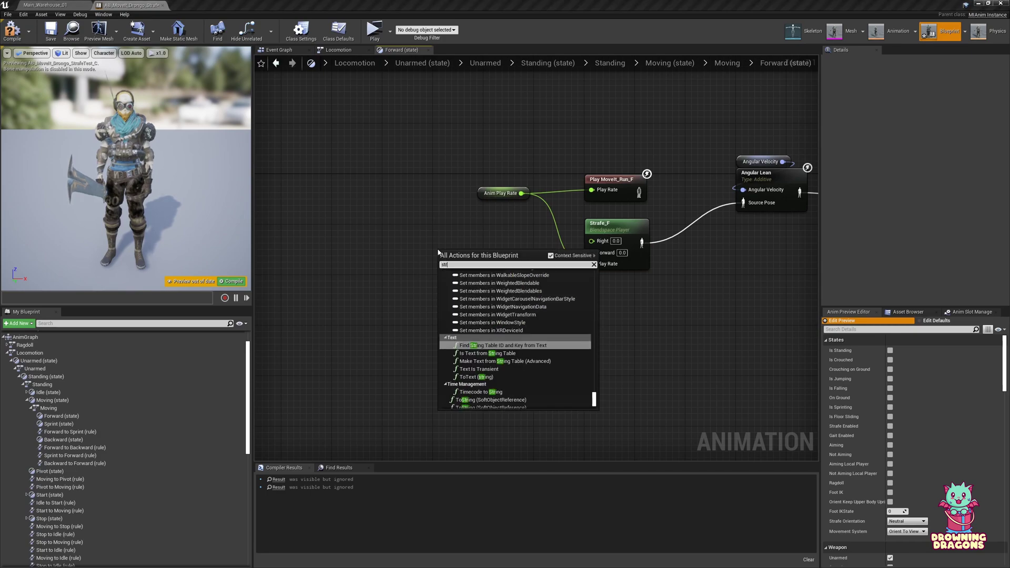
pyautogui.write('afe dire')
pyautogui.press('Return')
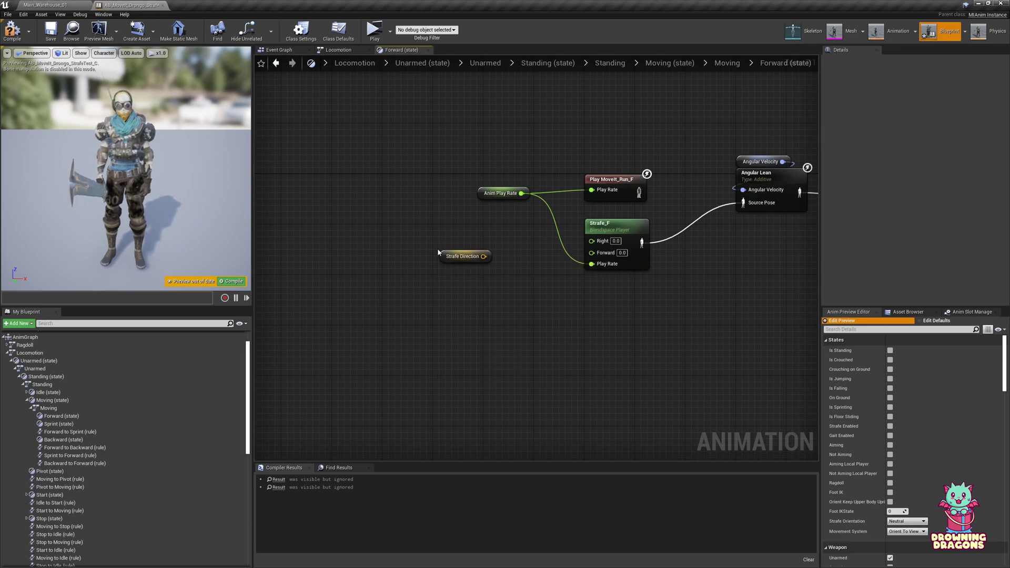
pyautogui.rightClick(484, 257)
pyautogui.click(501, 266)
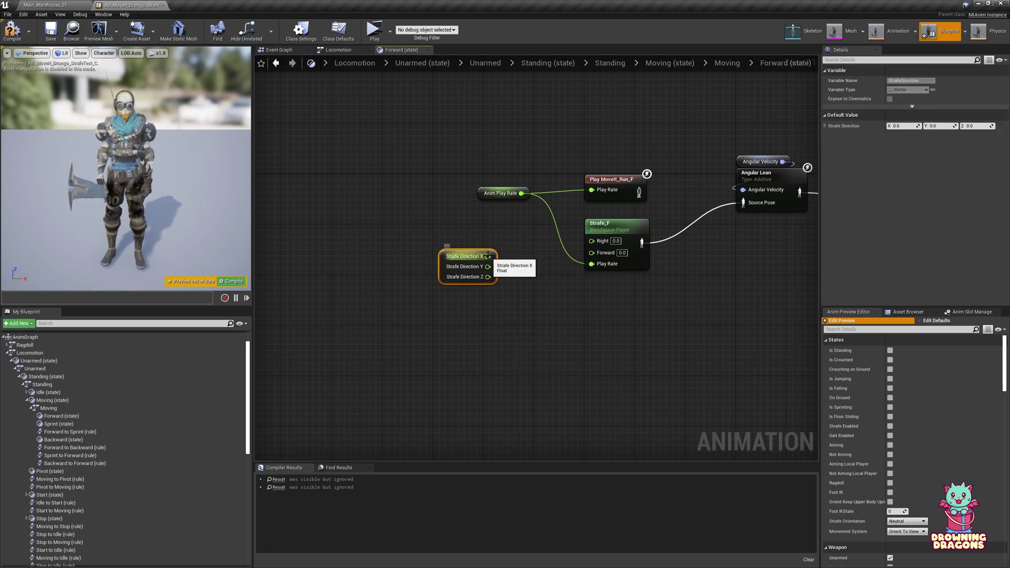
pyautogui.moveTo(488, 257); pyautogui.dragTo(603, 253)
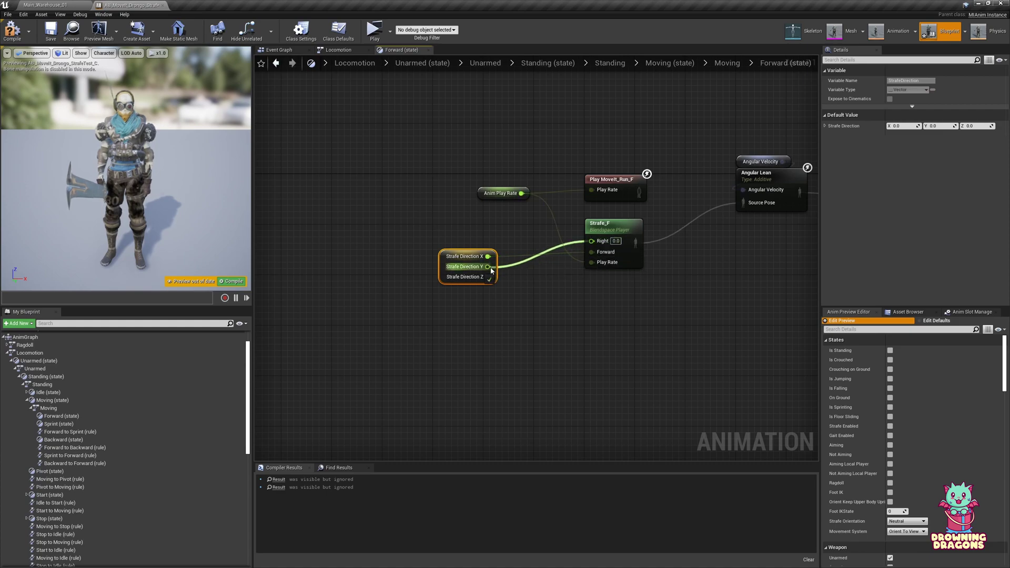
pyautogui.moveTo(490, 270); pyautogui.dragTo(457, 255)
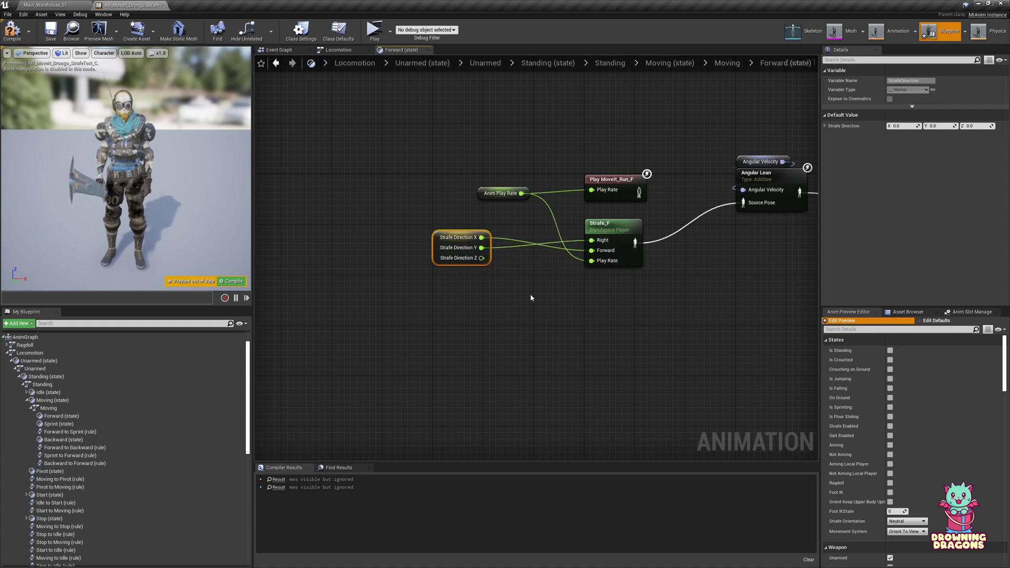
pyautogui.click(530, 298)
# Step: Copy the Strafe Direction and Strafe_F nodes from the Forward state into the Backward state
pyautogui.scroll(-2, 531, 342)
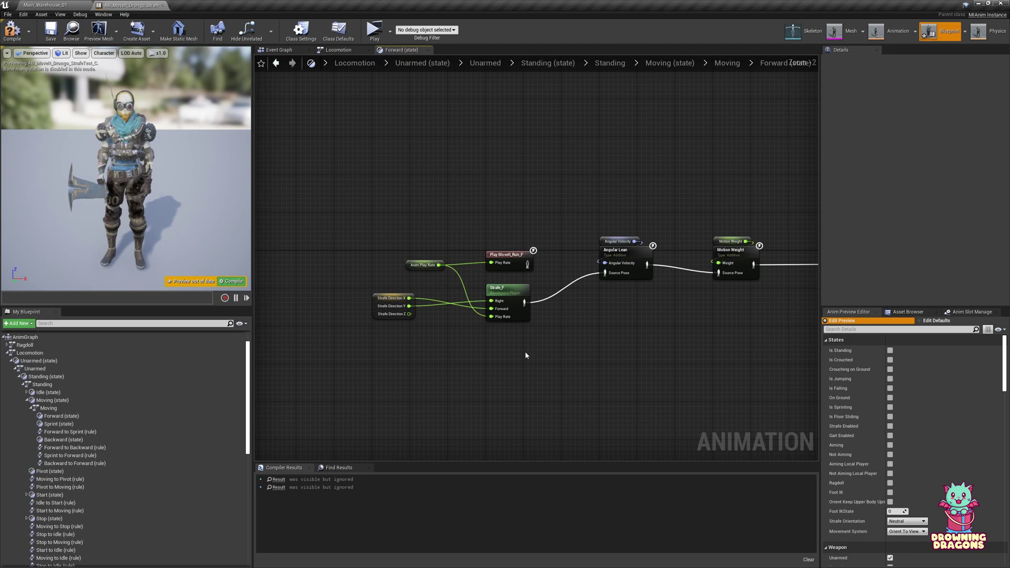
pyautogui.moveTo(385, 297); pyautogui.dragTo(386, 297)
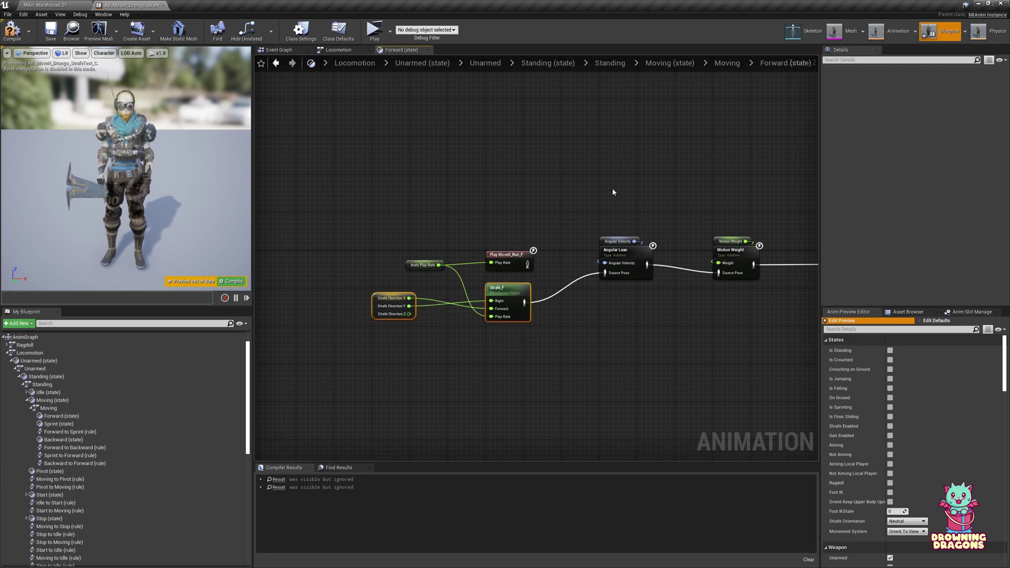
pyautogui.click(727, 63)
pyautogui.click(637, 264)
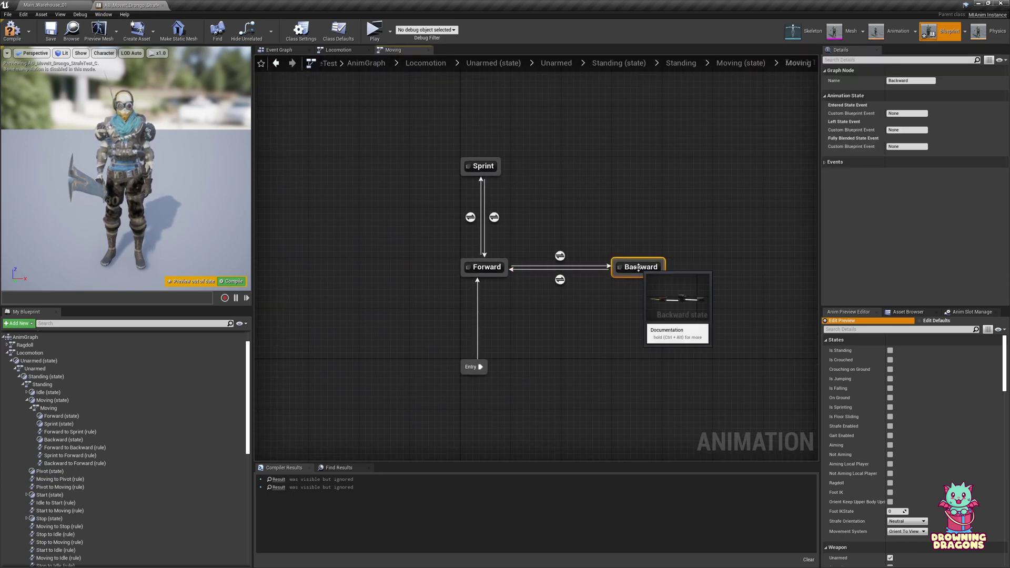
pyautogui.doubleClick(638, 264)
pyautogui.hotkey('ctrl', 'v')
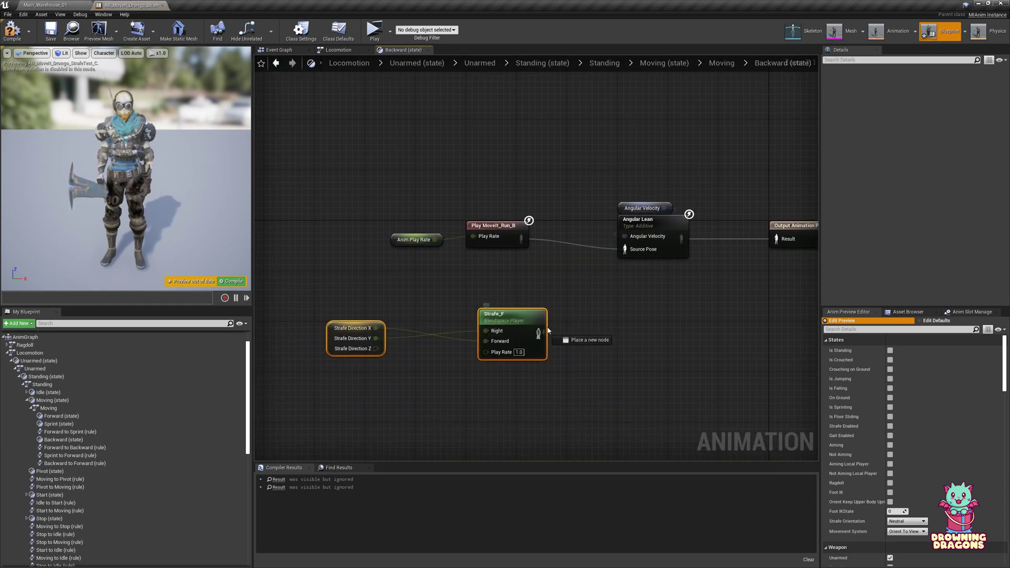
# Step: Wire the pasted blend space player to Anim Play Rate and Angular Lean's Source Pose, and set its Blend Space to Strafe_B
pyautogui.moveTo(548, 330); pyautogui.dragTo(625, 249)
pyautogui.moveTo(499, 321); pyautogui.dragTo(434, 240)
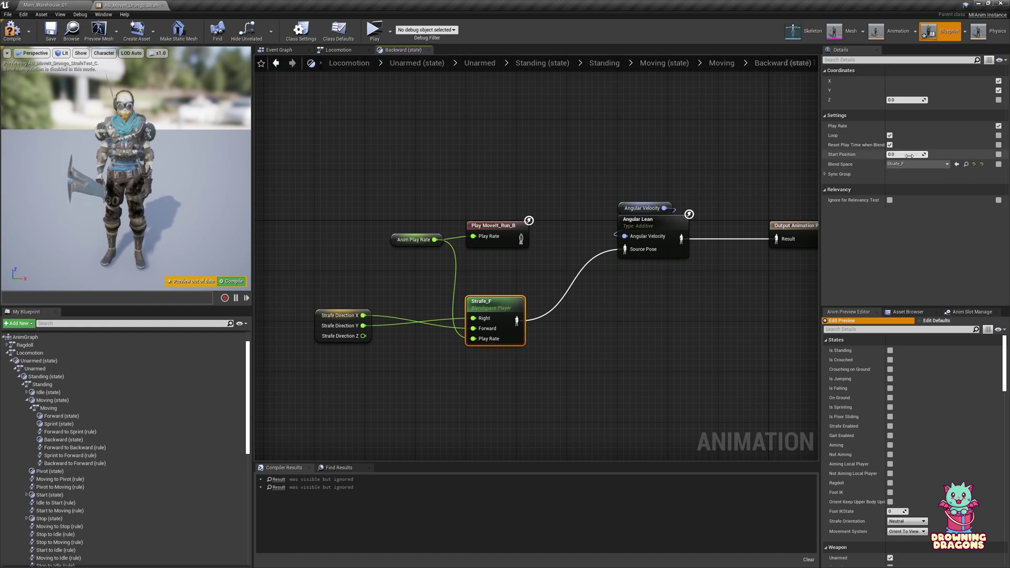
pyautogui.click(915, 164)
pyautogui.click(915, 348)
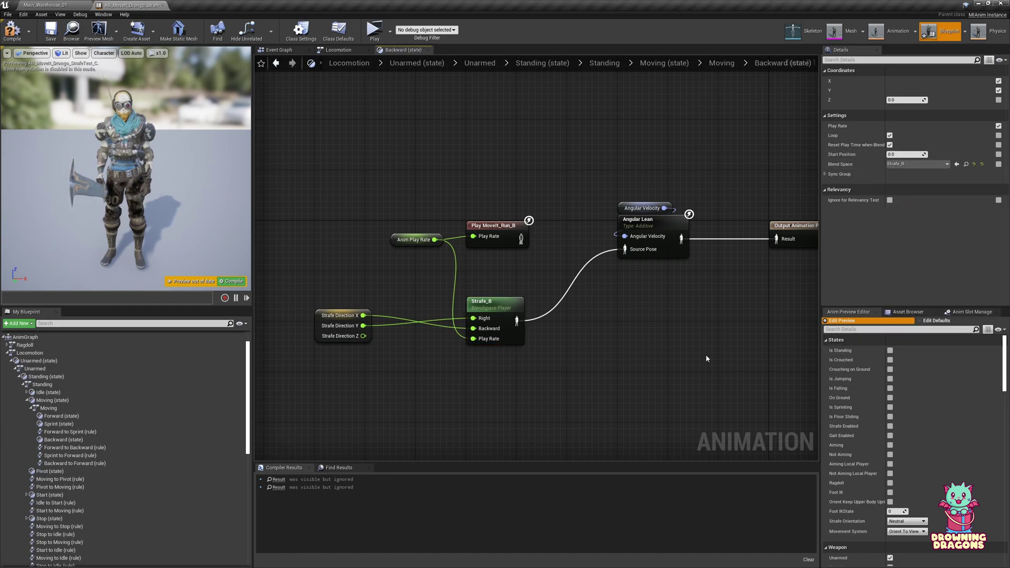
pyautogui.click(707, 358)
# Step: Compile the animation blueprint, play-test the character's forward and backward strafing, and end the play session
pyautogui.click(12, 31)
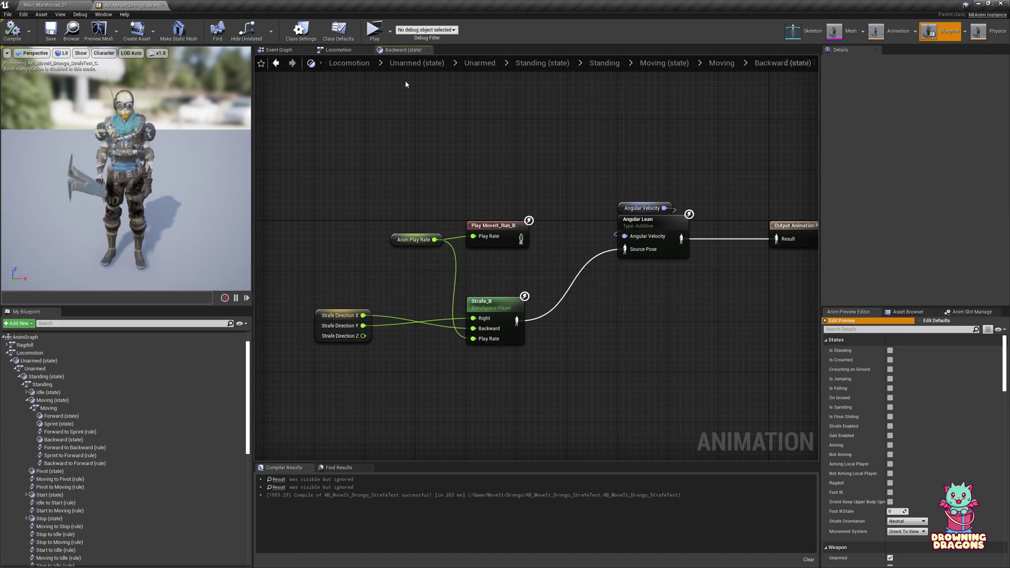
pyautogui.click(506, 336)
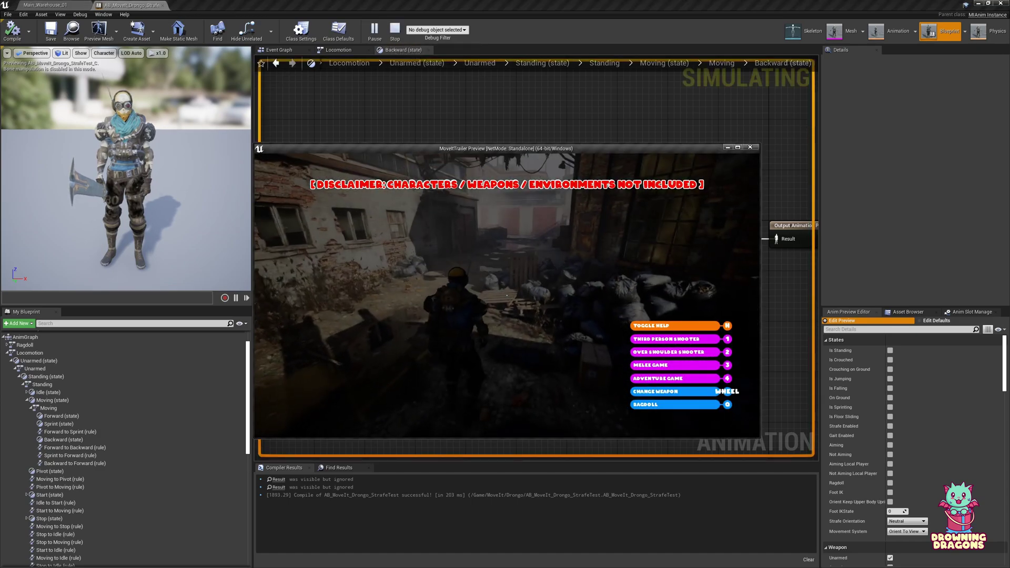
pyautogui.press('w')
pyautogui.press('s')
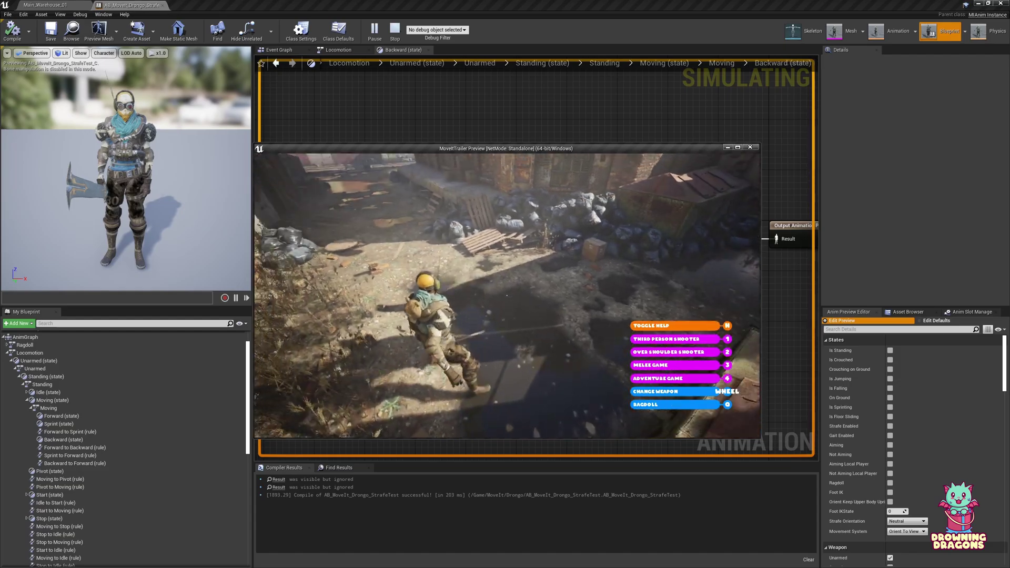
pyautogui.press('s')
pyautogui.press('s')
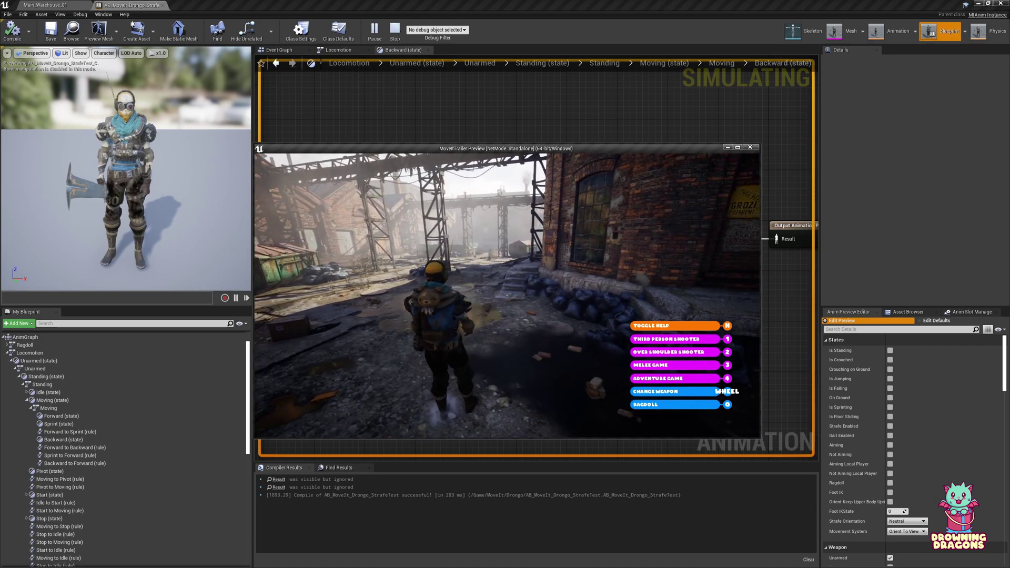
pyautogui.press('Escape')
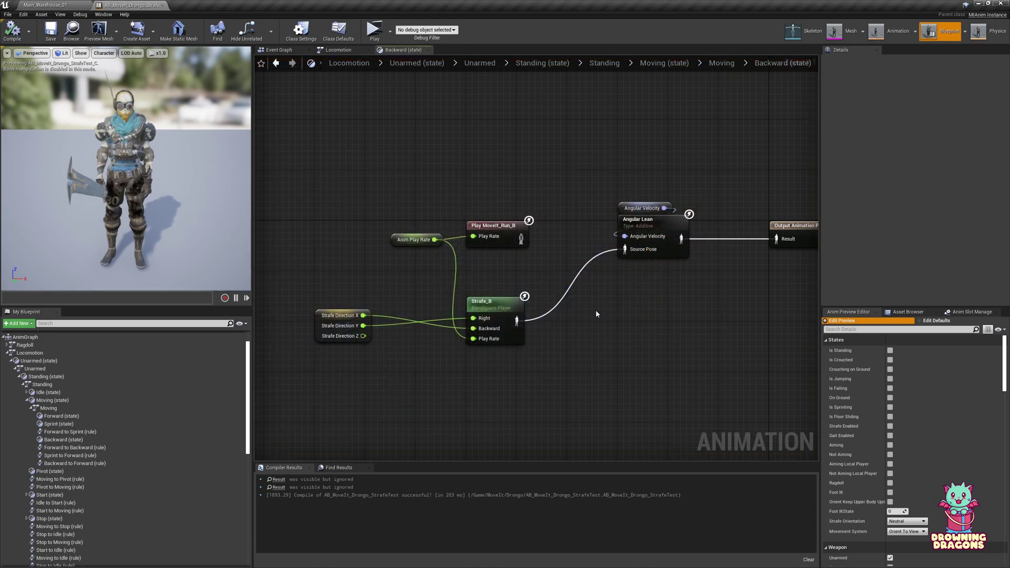
# Step: In the AnimGraph, reroute the AnimStateCache pose through the upper Strafe node into the Gait node's source pose
pyautogui.click(335, 62)
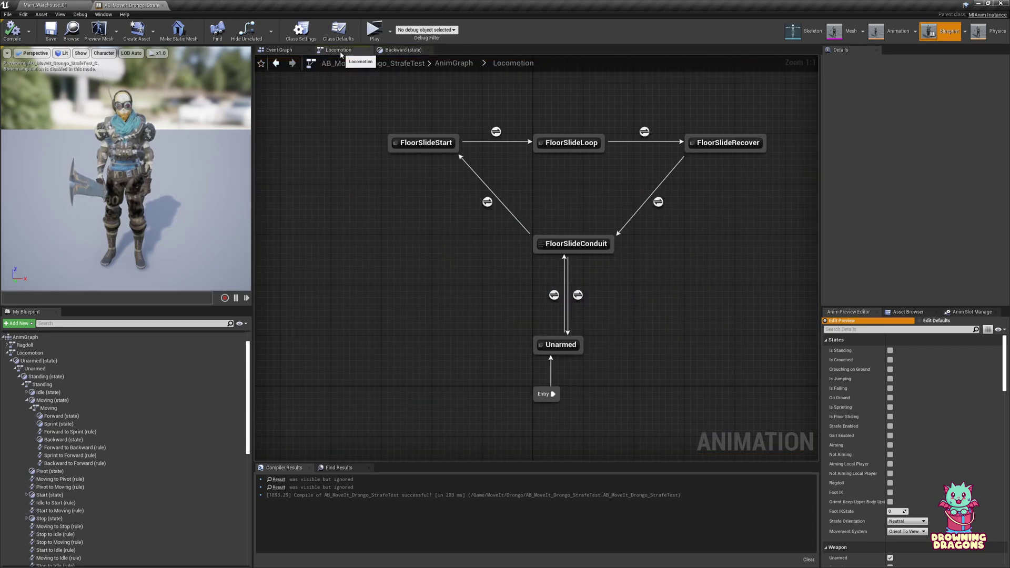
pyautogui.click(452, 64)
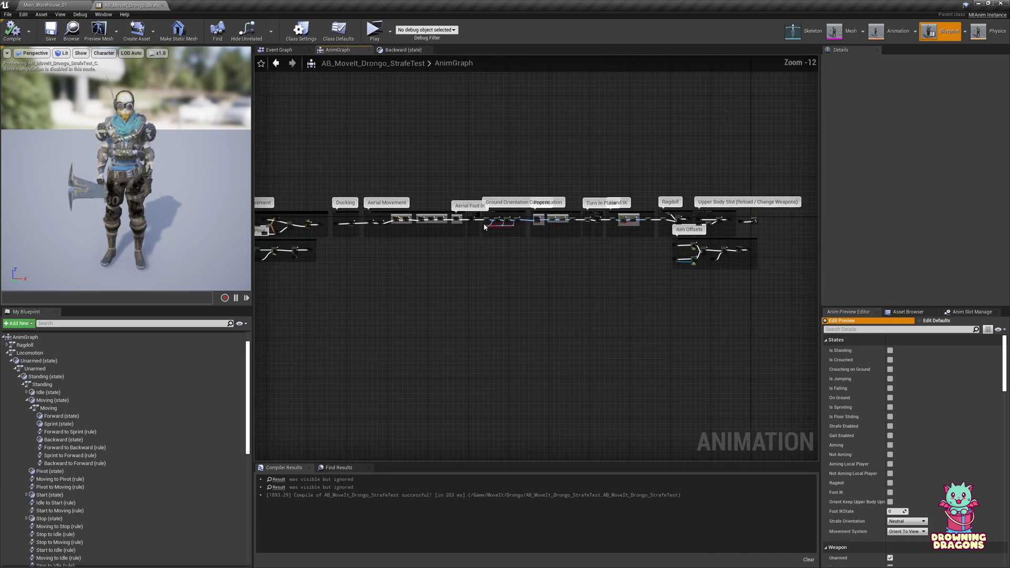
pyautogui.moveTo(474, 260); pyautogui.dragTo(596, 339, button='right')
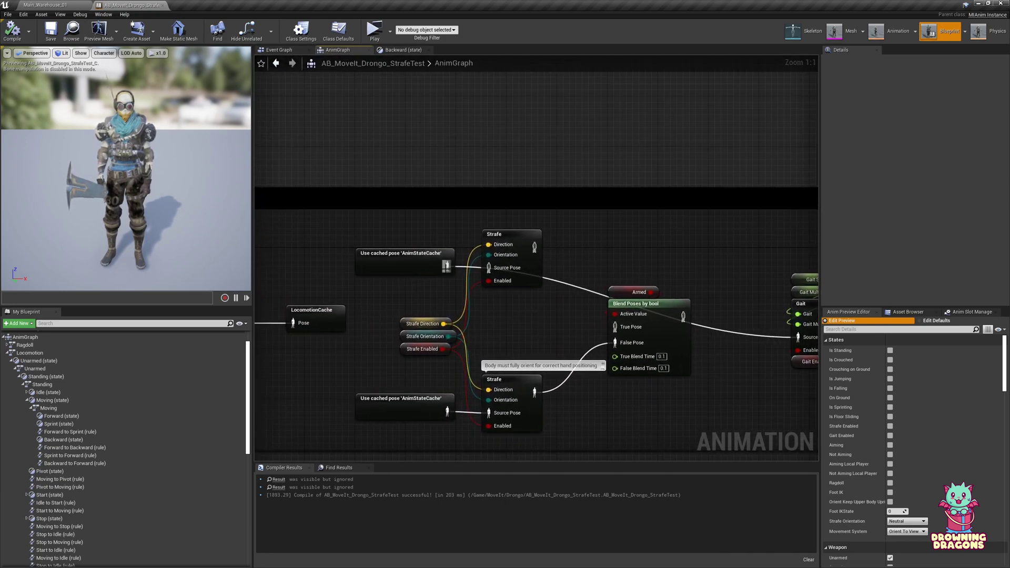
pyautogui.moveTo(498, 272); pyautogui.dragTo(623, 339)
pyautogui.moveTo(518, 315); pyautogui.dragTo(679, 289, button='right')
pyautogui.moveTo(531, 287); pyautogui.dragTo(600, 261, button='right')
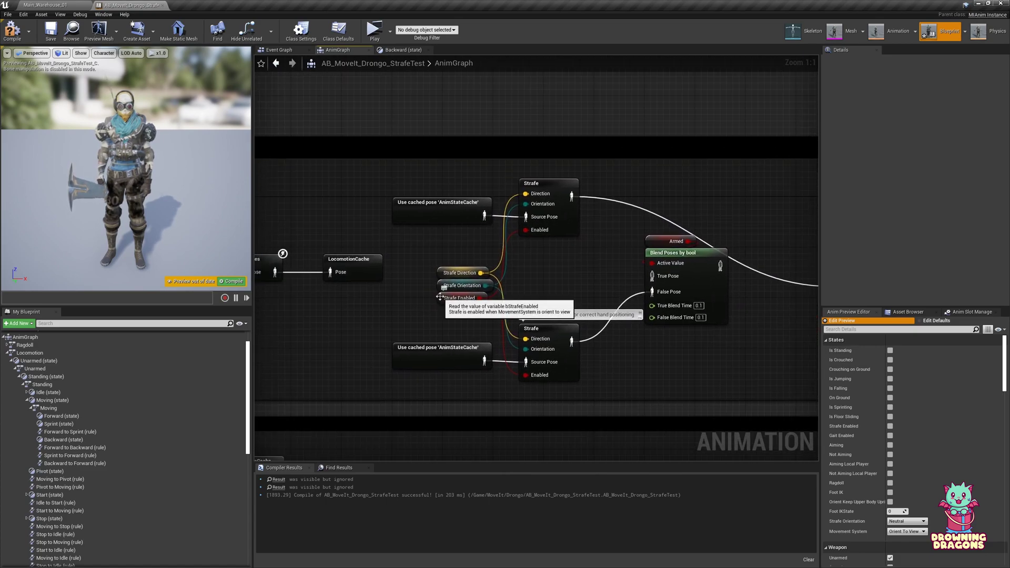
# Step: Add an Event Blueprint Update Animation node to the Event Graph, below AnimNotify_StartTurning
pyautogui.click(279, 50)
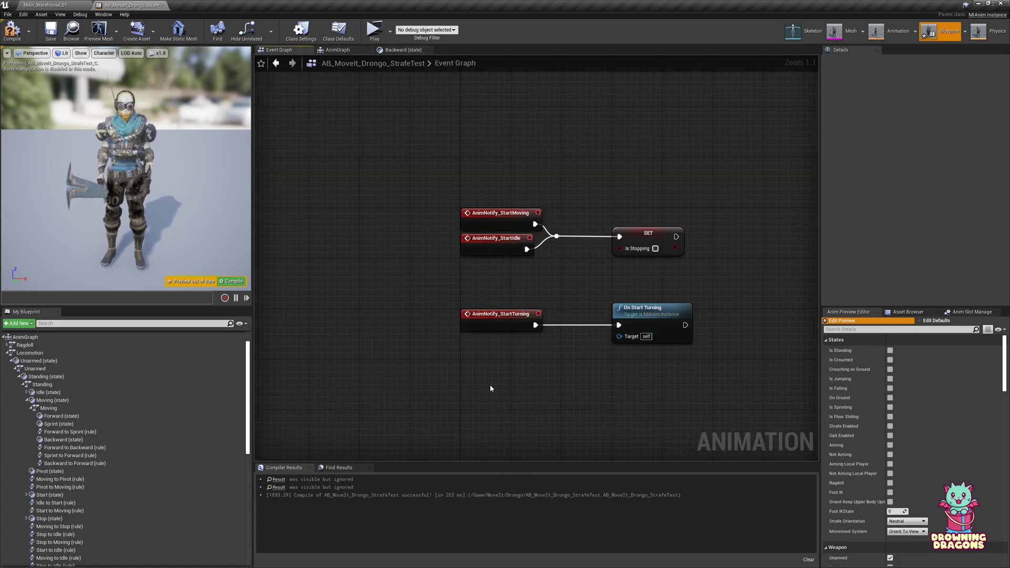
pyautogui.moveTo(490, 388); pyautogui.dragTo(383, 251, button='right')
pyautogui.rightClick(383, 250)
pyautogui.write('event ')
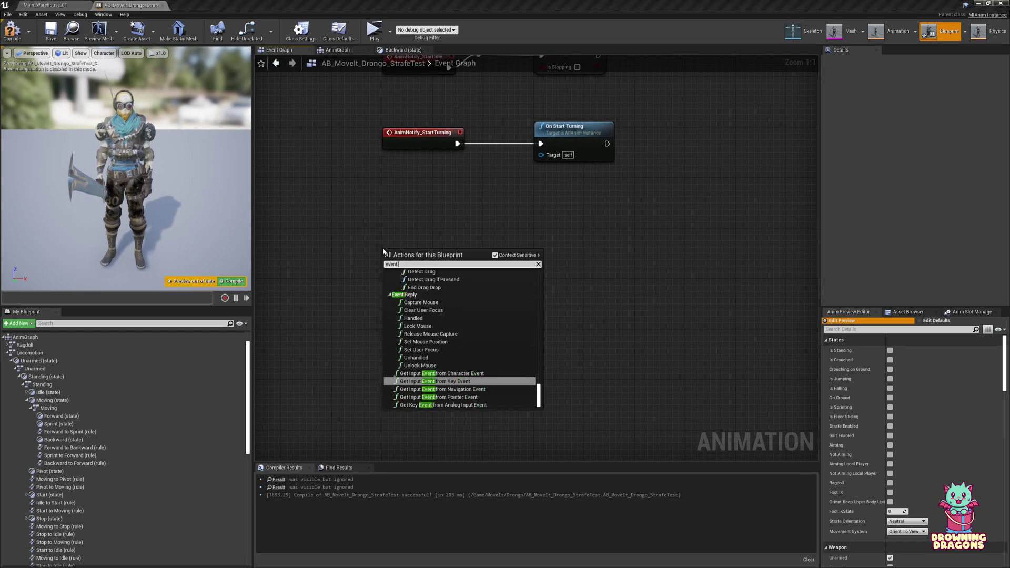
pyautogui.write('update')
pyautogui.press('Return')
pyautogui.moveTo(400, 259); pyautogui.dragTo(400, 286)
# Step: Add a Character getter, convert it to a validated get, and run it from Event Blueprint Update Animation
pyautogui.rightClick(448, 345)
pyautogui.write('character')
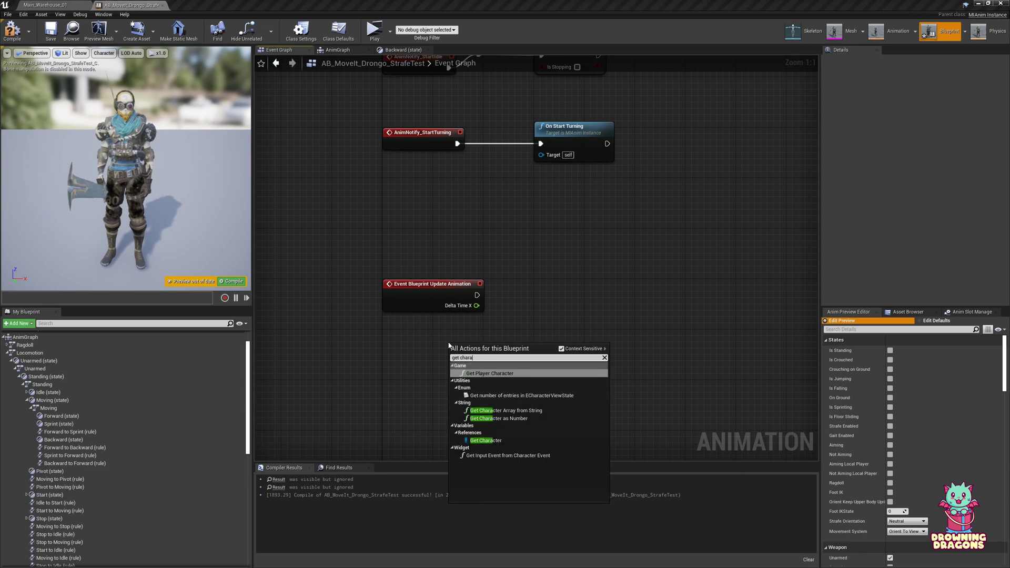
pyautogui.click(499, 431)
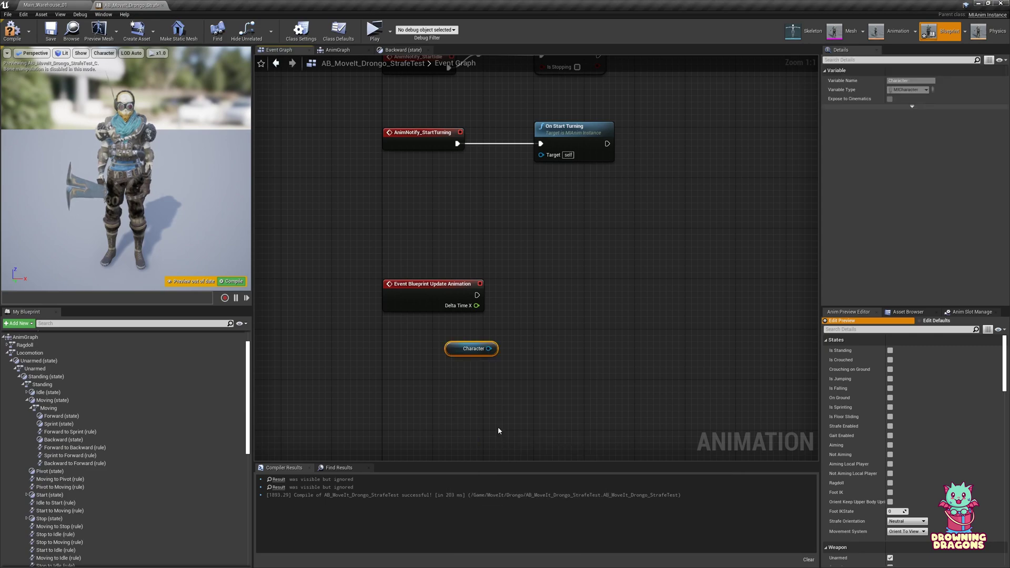
pyautogui.rightClick(484, 351)
pyautogui.click(504, 398)
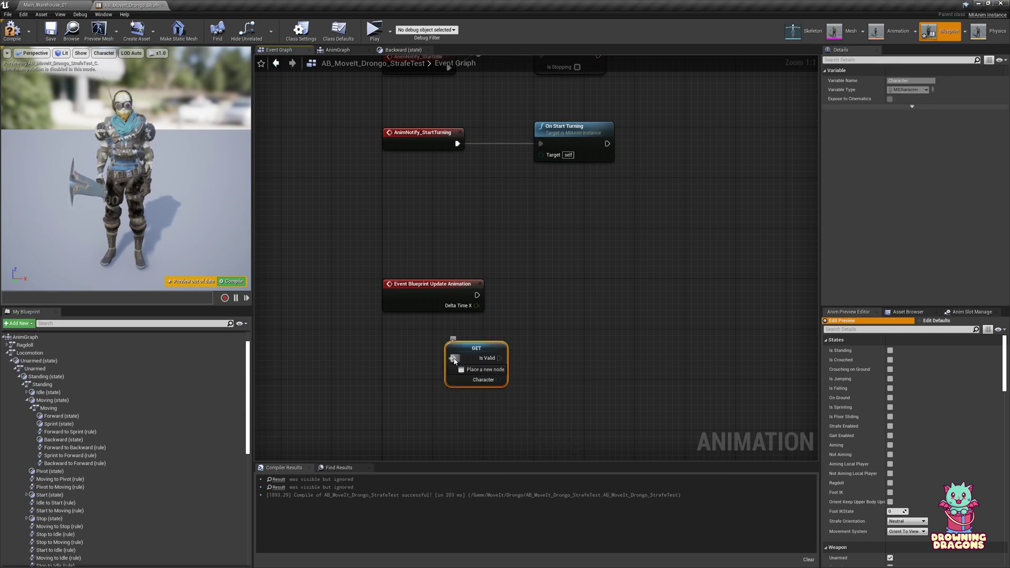
pyautogui.moveTo(476, 296); pyautogui.dragTo(476, 296)
pyautogui.moveTo(481, 369); pyautogui.dragTo(591, 313)
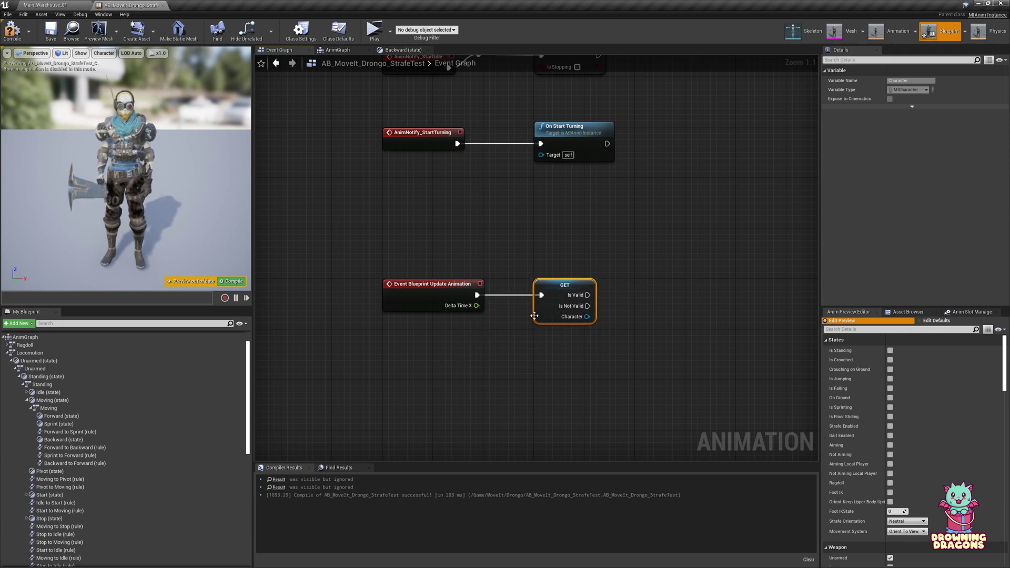
# Step: Add a Strafe Enabled getter to the Event Graph, below the validated Character get
pyautogui.moveTo(569, 353); pyautogui.dragTo(410, 290, button='right')
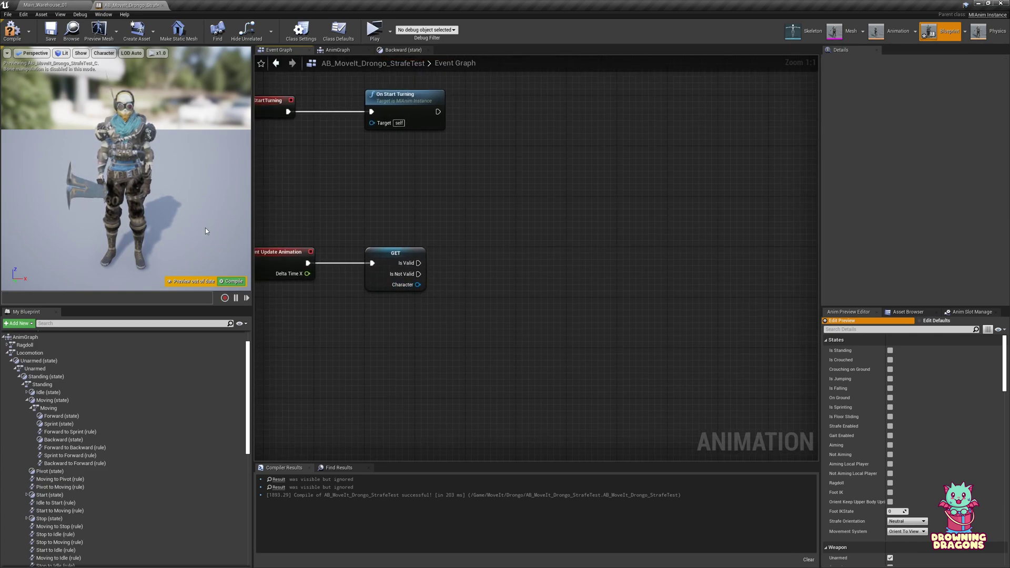
pyautogui.moveTo(523, 234); pyautogui.dragTo(581, 233, button='right')
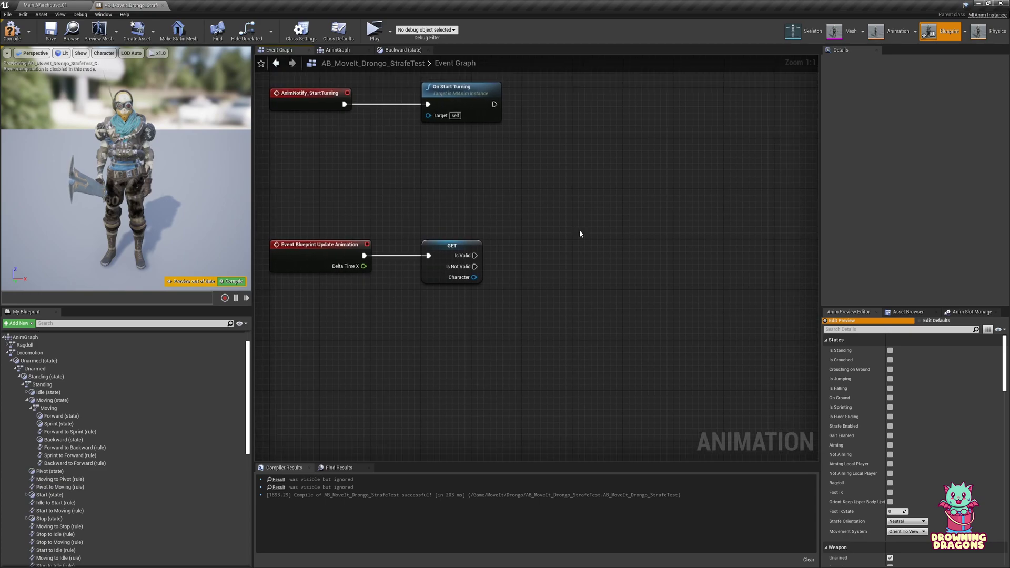
pyautogui.moveTo(573, 288); pyautogui.dragTo(521, 283, button='right')
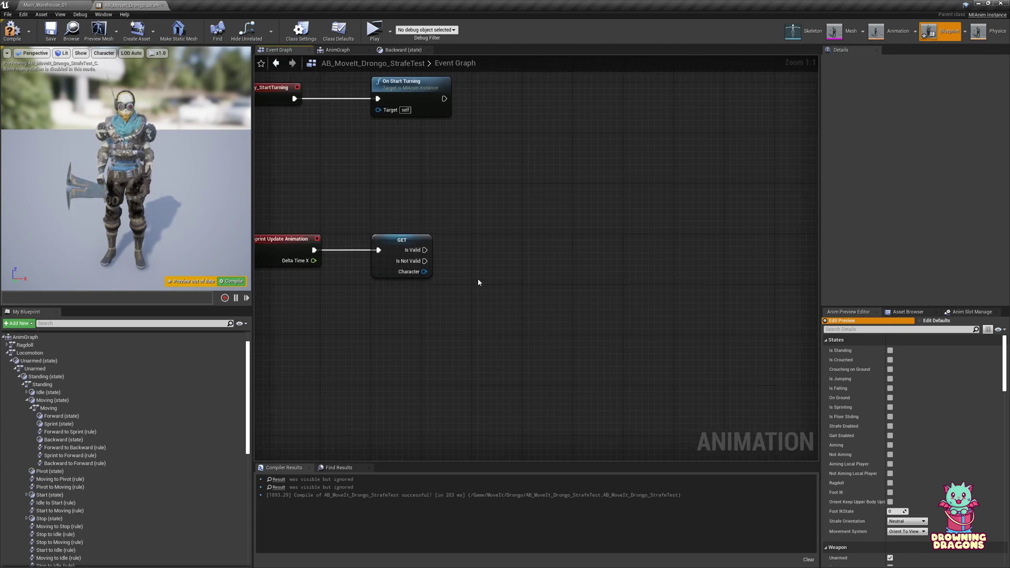
pyautogui.rightClick(398, 328)
pyautogui.write('get strafe')
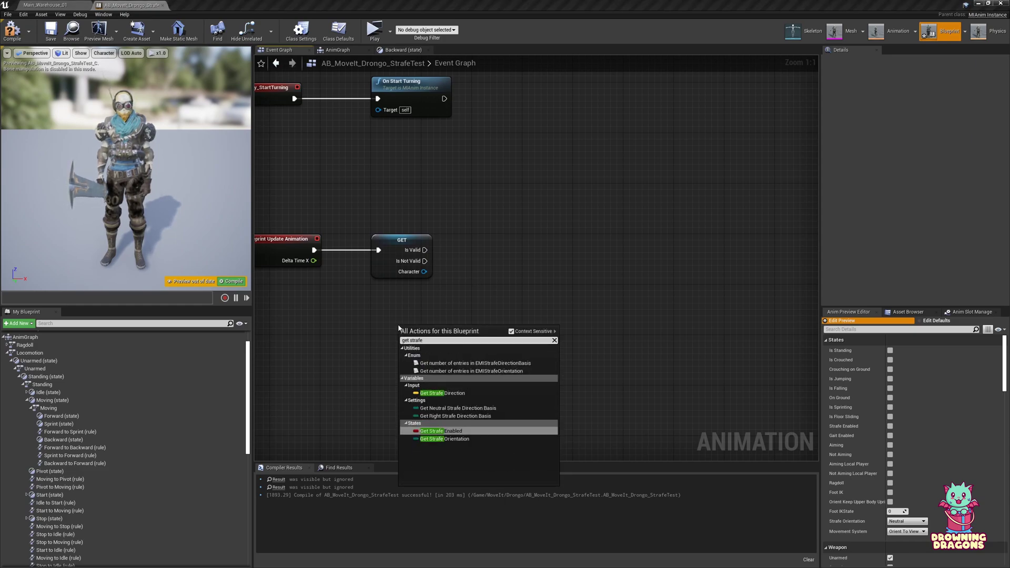
pyautogui.press('Return')
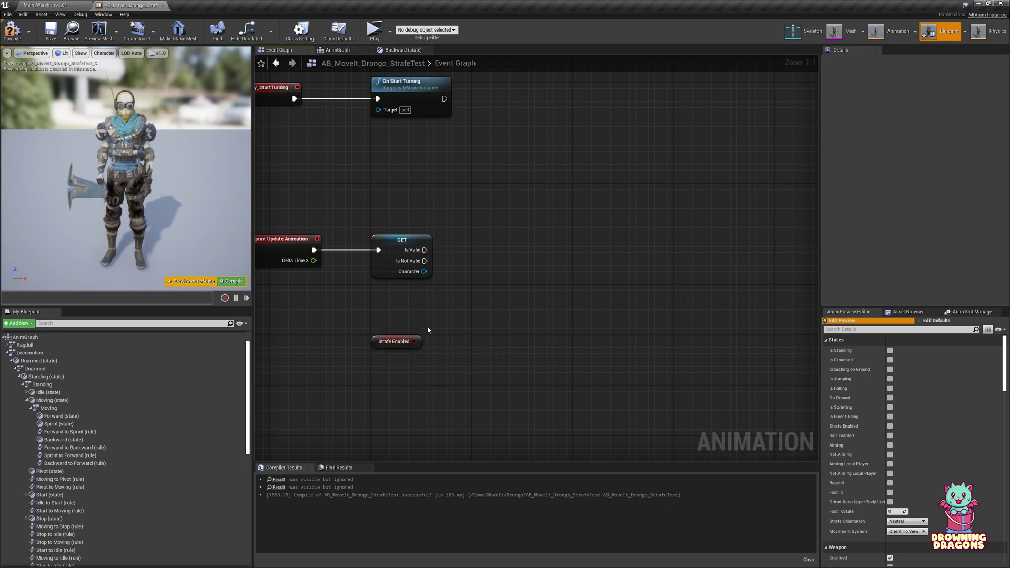
# Step: Add a Set Strafe Enabled node and run it from the Is Valid output of the Character get
pyautogui.rightClick(482, 289)
pyautogui.write('set stra')
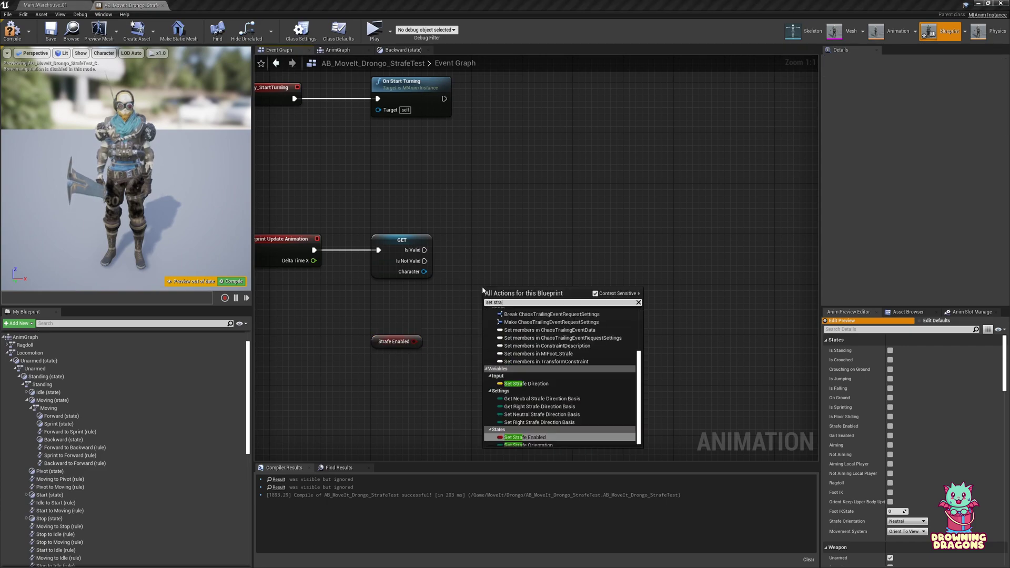
pyautogui.write('fe ena')
pyautogui.press('Return')
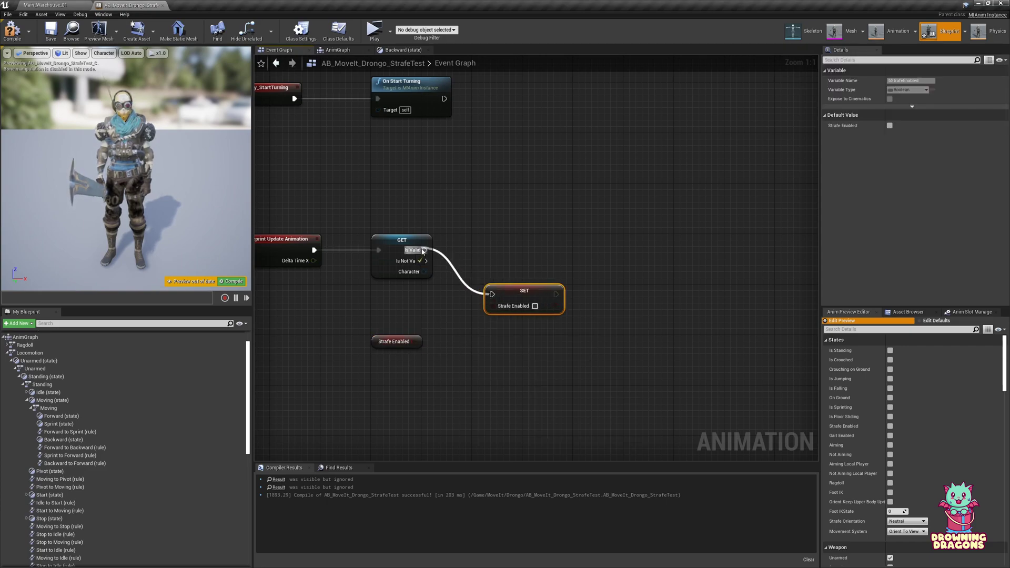
pyautogui.click(515, 316)
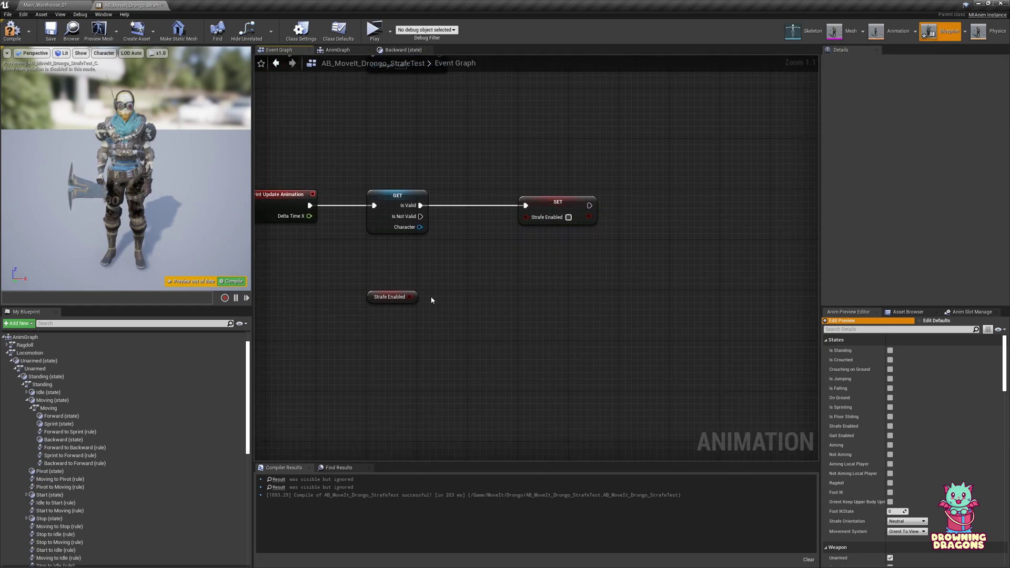
# Step: Add an AND Boolean node fed by the Strafe Enabled getter and align it beside that getter
pyautogui.moveTo(409, 296); pyautogui.dragTo(461, 323)
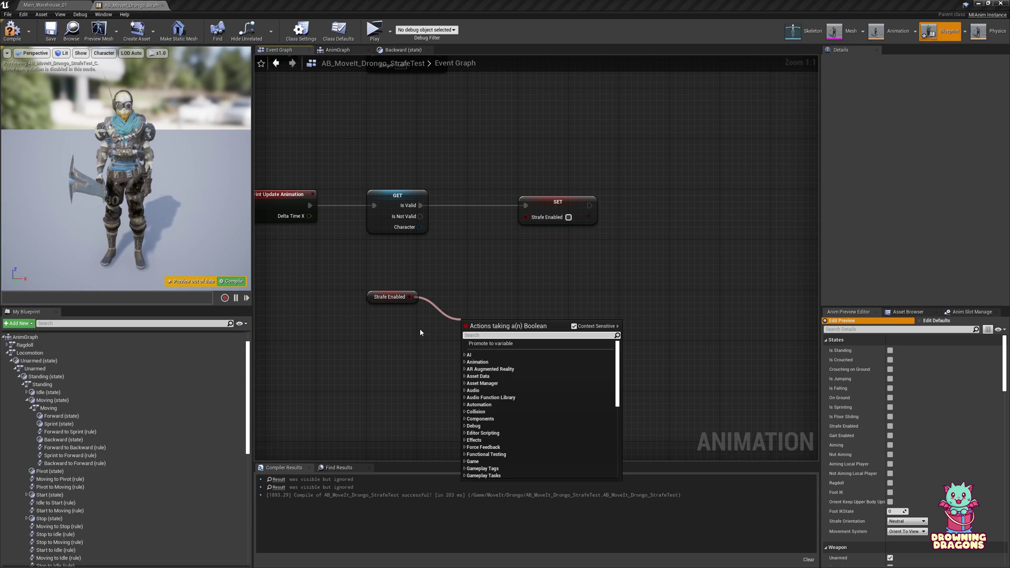
pyautogui.write('and')
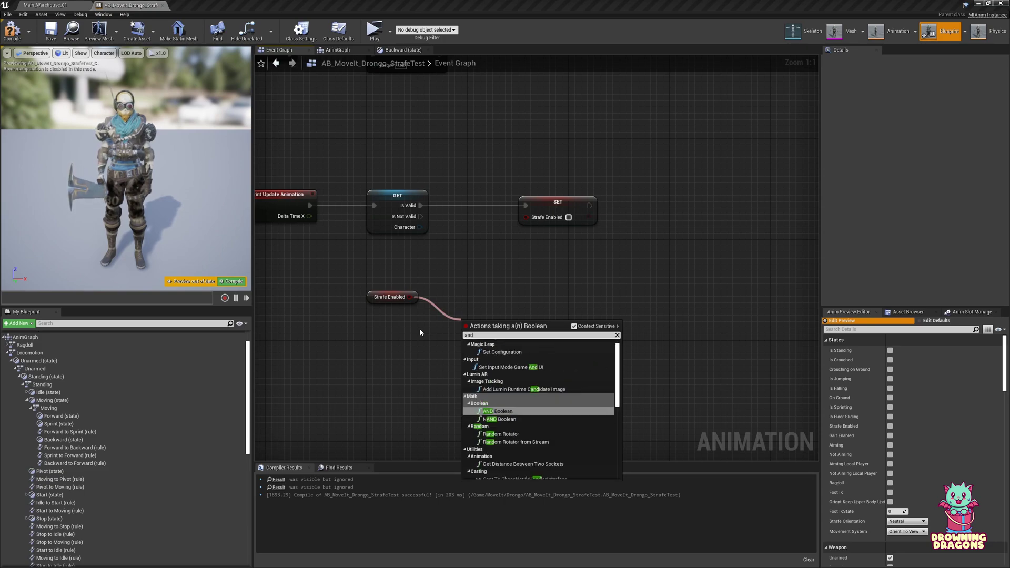
pyautogui.press('Return')
pyautogui.moveTo(494, 326); pyautogui.dragTo(500, 295)
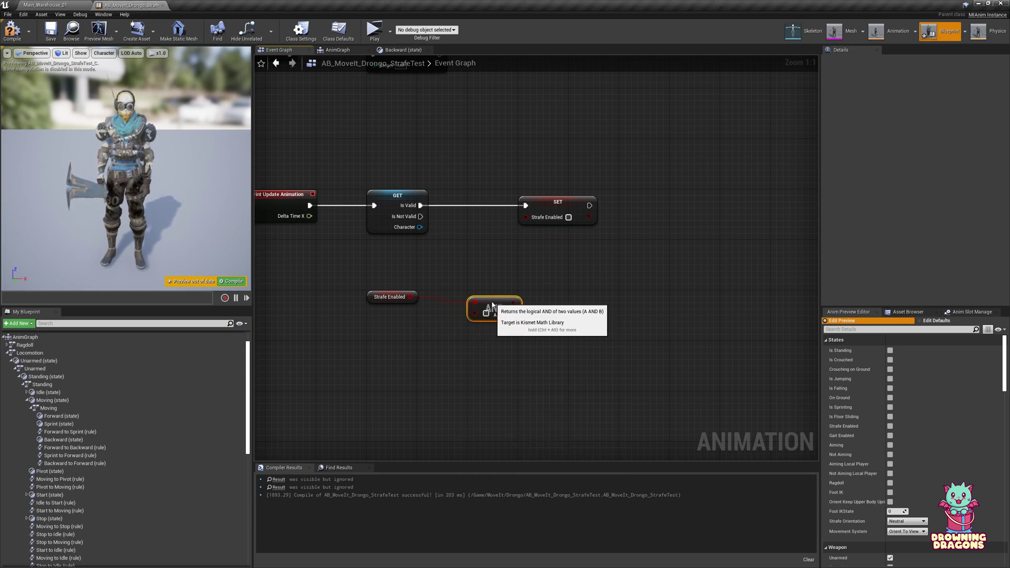
pyautogui.click(411, 335)
pyautogui.moveTo(419, 350); pyautogui.dragTo(455, 340, button='right')
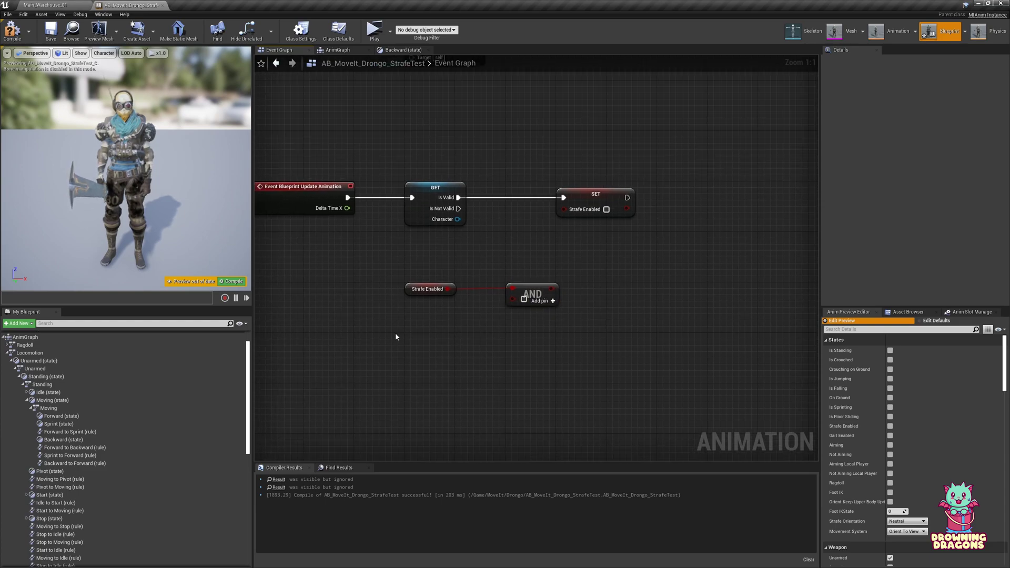
# Step: Add an Is Standing getter and place it well below the Strafe Enabled getter
pyautogui.rightClick(378, 332)
pyautogui.write('crouch')
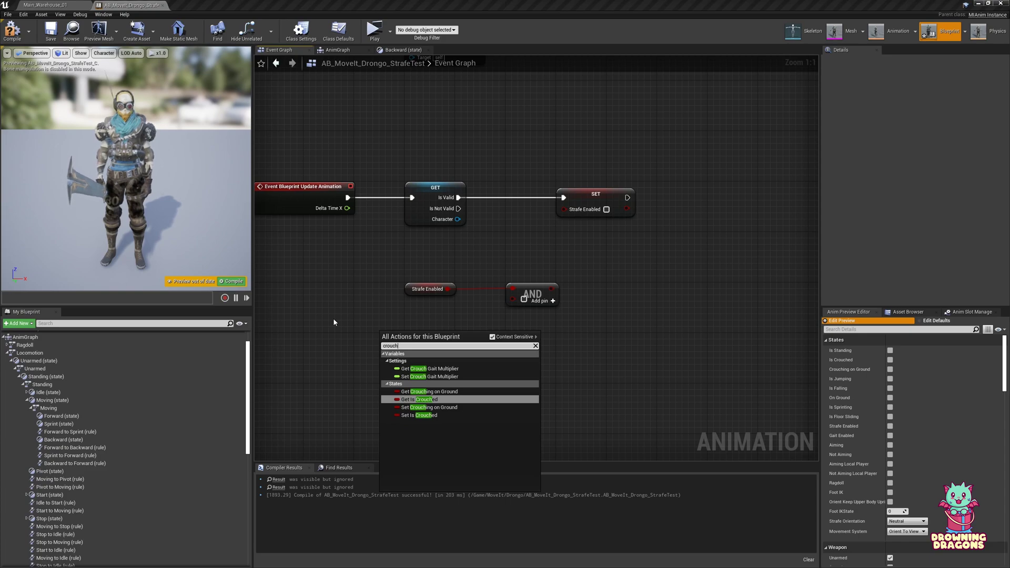
pyautogui.press('BackSpace')
pyautogui.press('BackSpace')
pyautogui.press('BackSpace')
pyautogui.press('BackSpace')
pyautogui.press('BackSpace')
pyautogui.press('BackSpace')
pyautogui.write('stand')
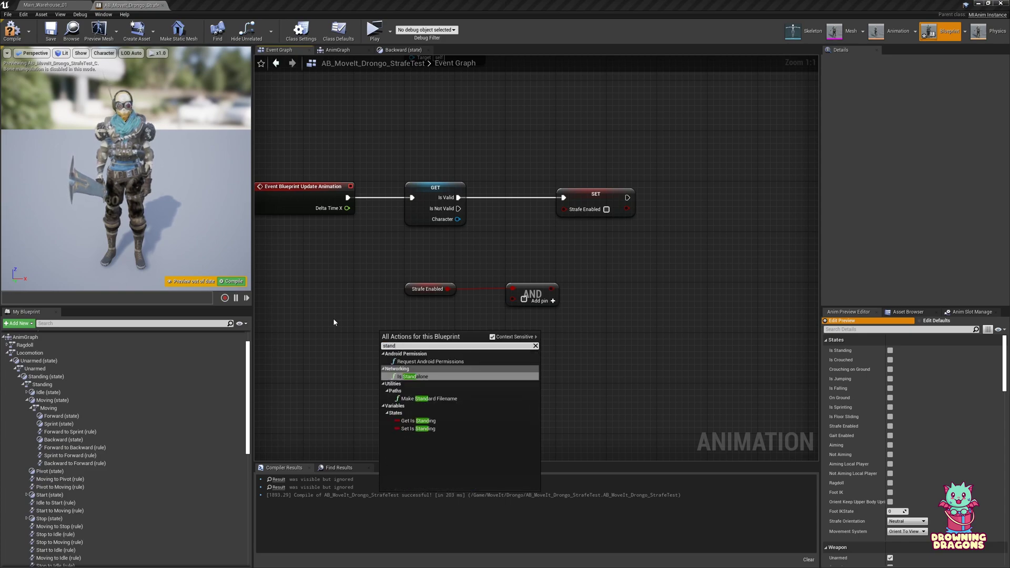
pyautogui.click(418, 420)
pyautogui.moveTo(389, 342); pyautogui.dragTo(418, 406)
pyautogui.click(405, 332)
# Step: Add an Is Crouched getter and place it directly beneath the Strafe Enabled getter
pyautogui.rightClick(394, 318)
pyautogui.write('unarmed')
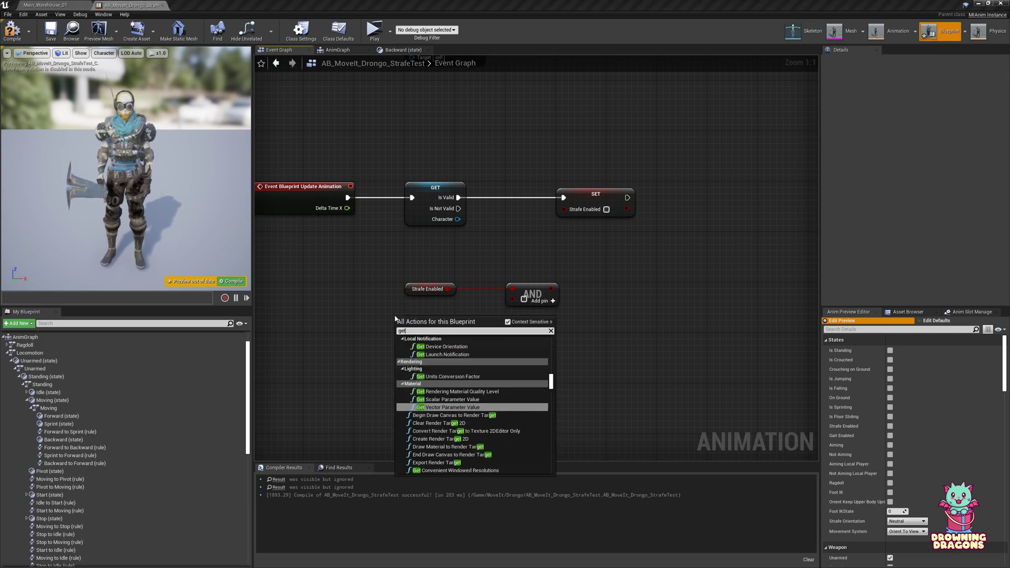
pyautogui.press('Return')
pyautogui.hotkey('ctrl', 'v')
pyautogui.moveTo(439, 320); pyautogui.dragTo(439, 323)
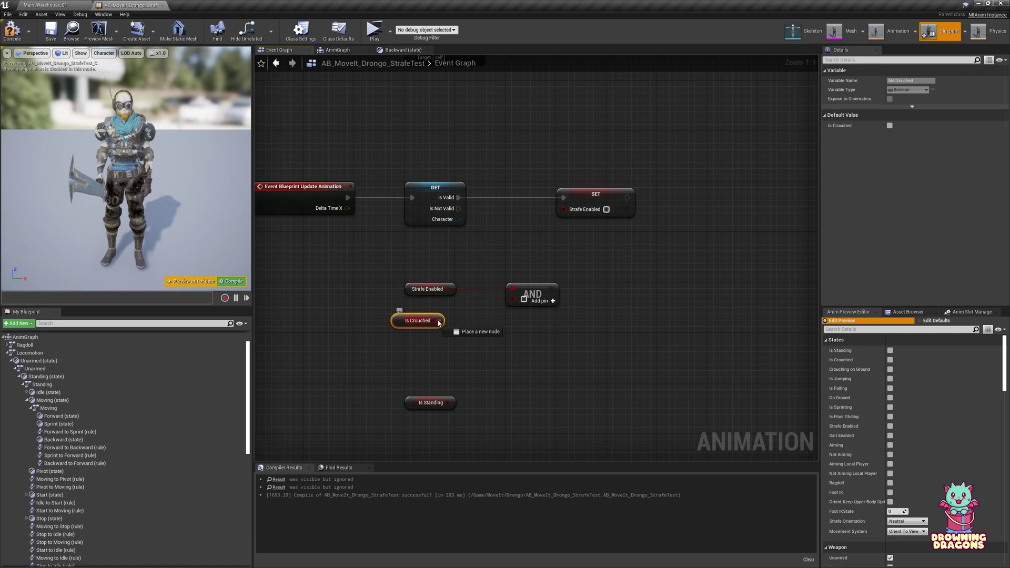
pyautogui.moveTo(514, 302); pyautogui.dragTo(513, 299)
pyautogui.moveTo(408, 326); pyautogui.dragTo(399, 361)
# Step: Combine Is Crouched and a new Is Sprinting getter in an OR node, and feed its result into the AND node's second input
pyautogui.click(443, 325)
pyautogui.click(522, 315)
pyautogui.write('or')
pyautogui.press('Return')
pyautogui.write('get is sprinting')
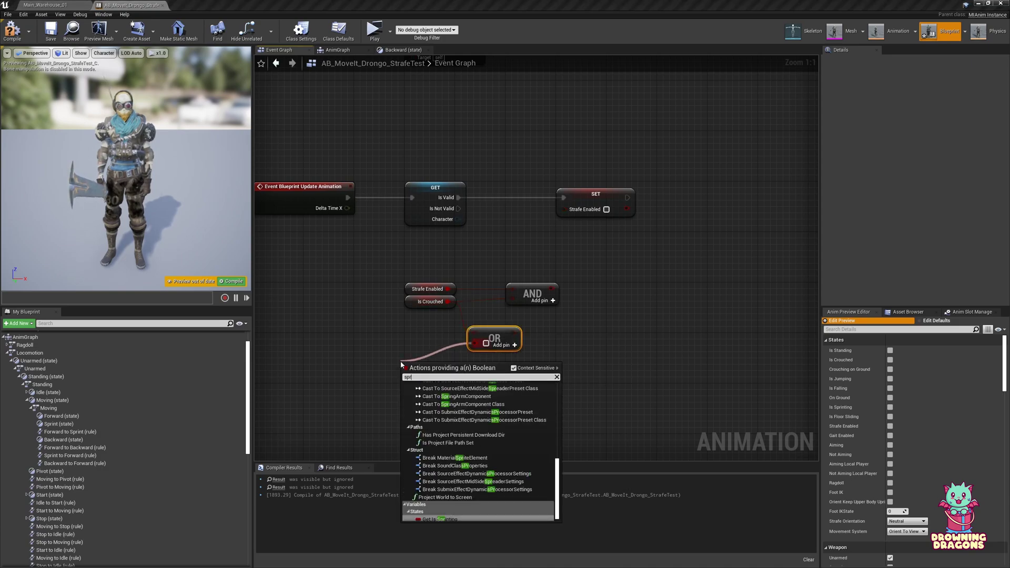
pyautogui.press('Return')
pyautogui.moveTo(514, 332); pyautogui.dragTo(512, 299)
# Step: Drive the Set Strafe Enabled value with the AND result, then compile and save the animation blueprint
pyautogui.moveTo(562, 236); pyautogui.dragTo(563, 208)
pyautogui.click(12, 29)
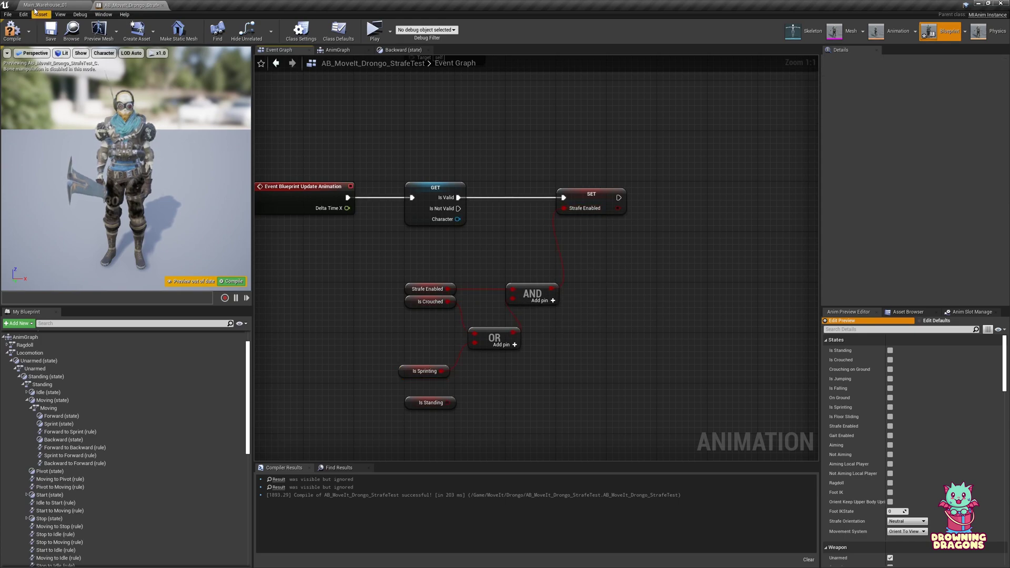
pyautogui.click(50, 33)
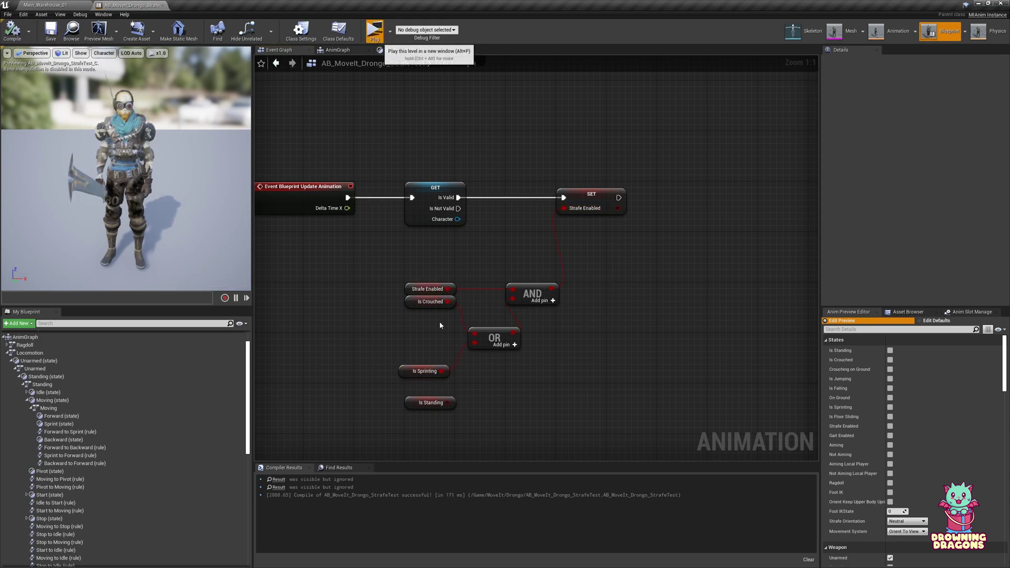
# Step: Play-test the character's crouched, sideways, forward and backward movement in the level and end the play session
pyautogui.click(374, 30)
pyautogui.press('a')
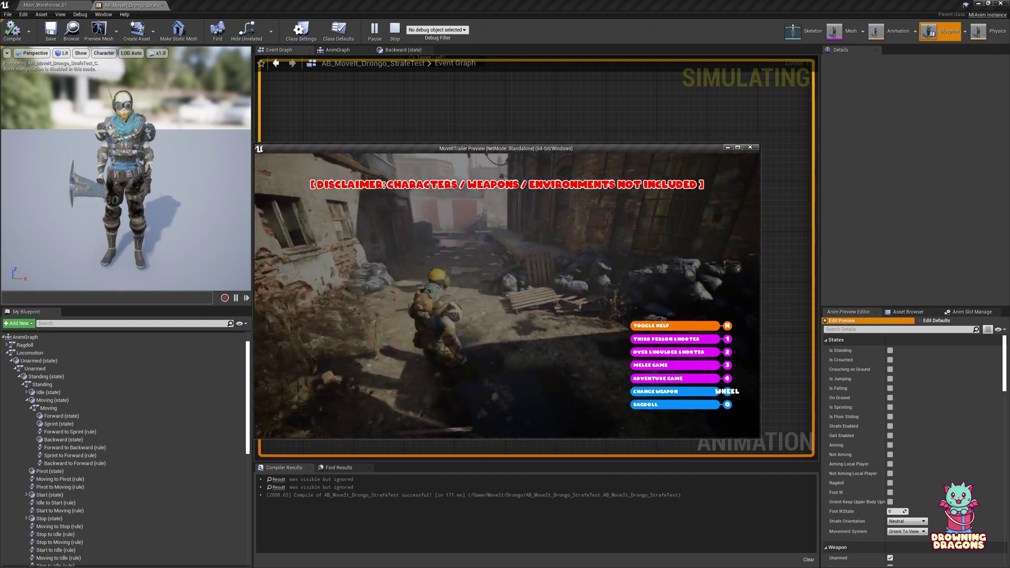
pyautogui.press('d')
pyautogui.press('w')
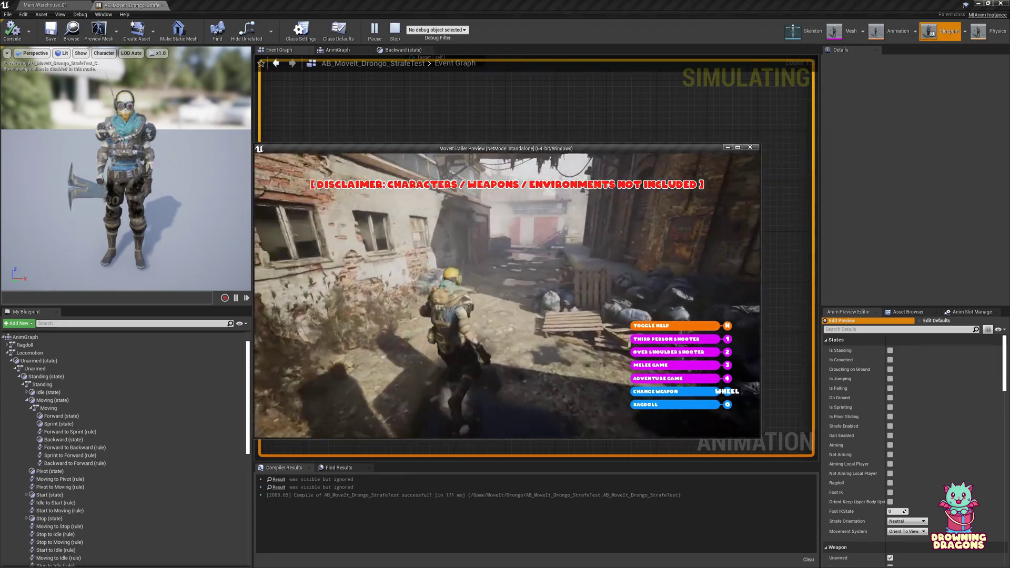
pyautogui.press('w')
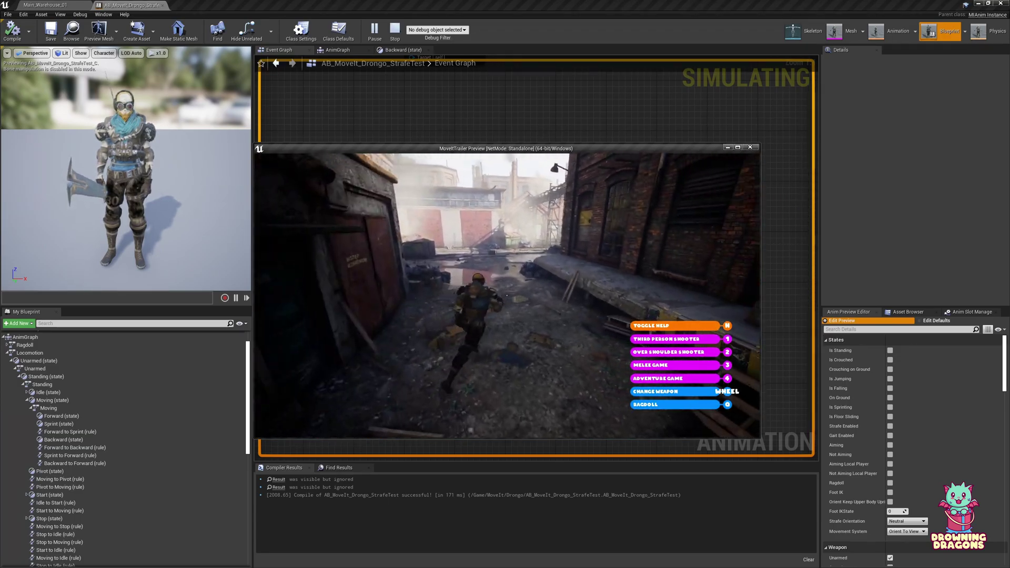
pyautogui.press('w')
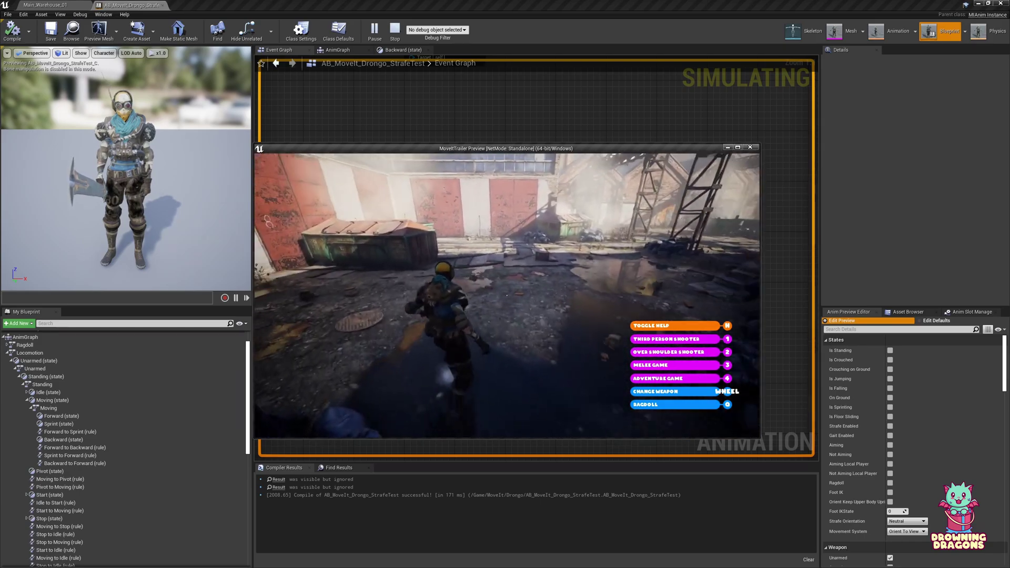
pyautogui.press('s')
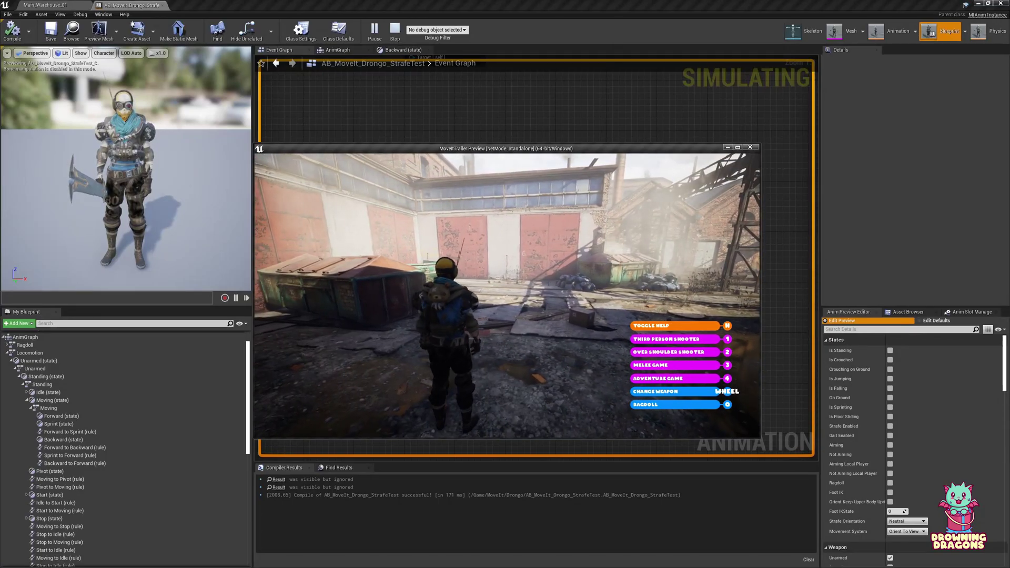
pyautogui.press('Escape')
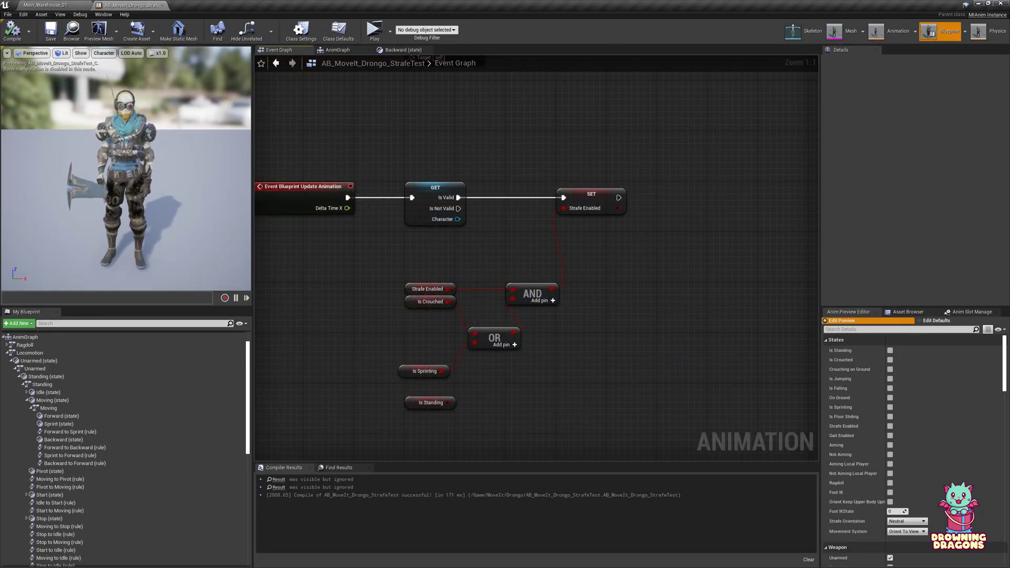